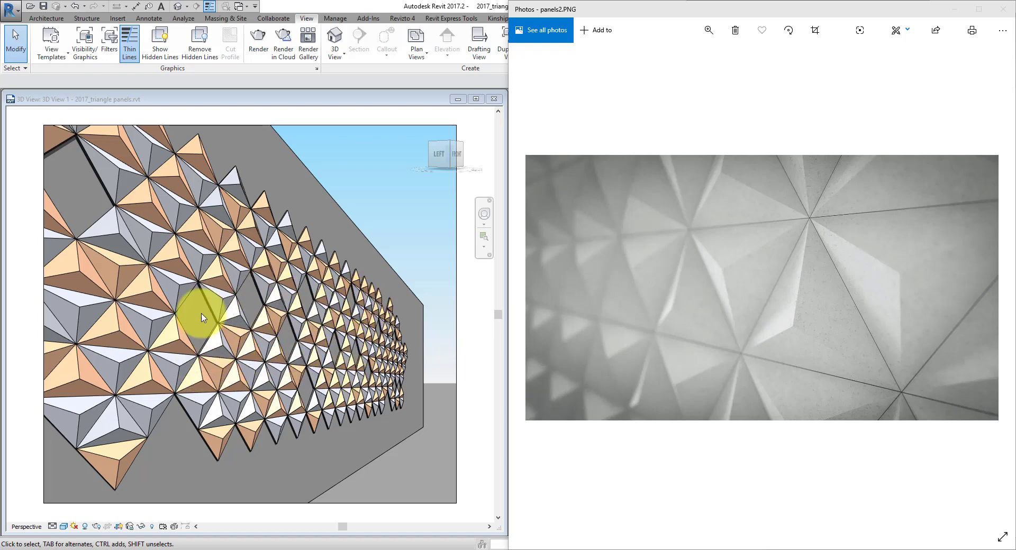
- Minimize the reference photo and orbit Revit's right 3D view to a flatter angle
left_click(954, 9)
left_click(697, 170)
middle_click_drag(817, 313, 736, 310, "shift")
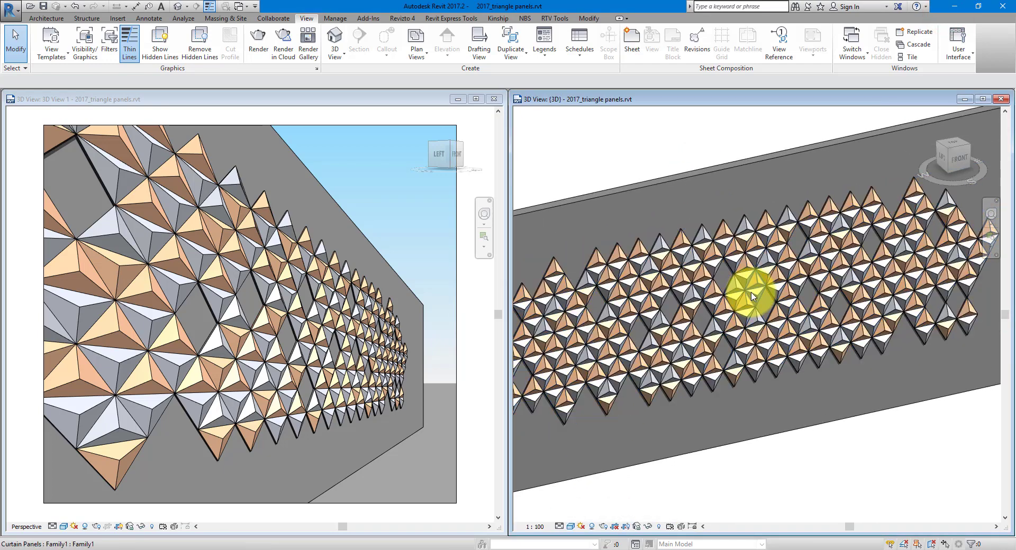
- Select one pyramid curtain panel in the right 3D view and zoom in on it
left_click(751, 294)
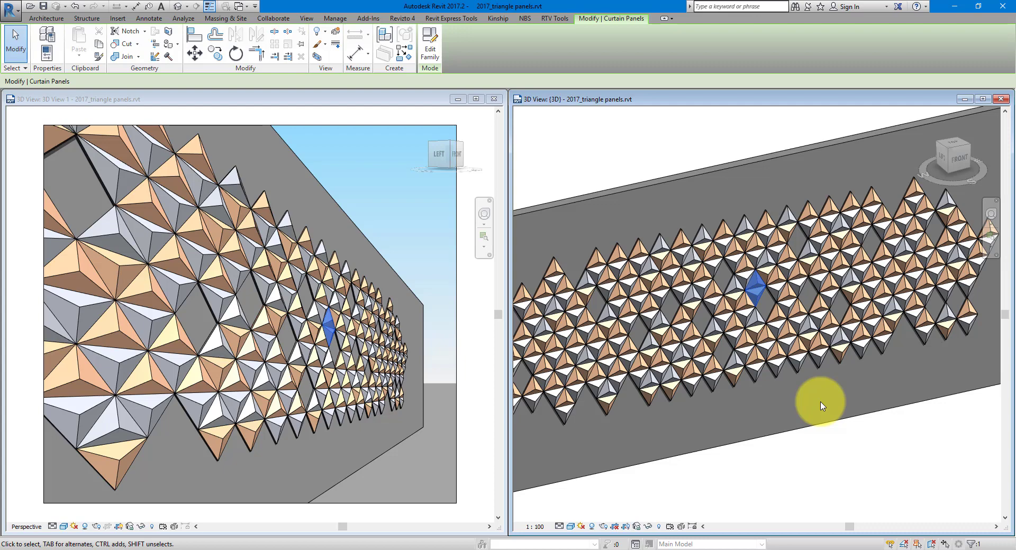
scroll(760, 284, "up", 5)
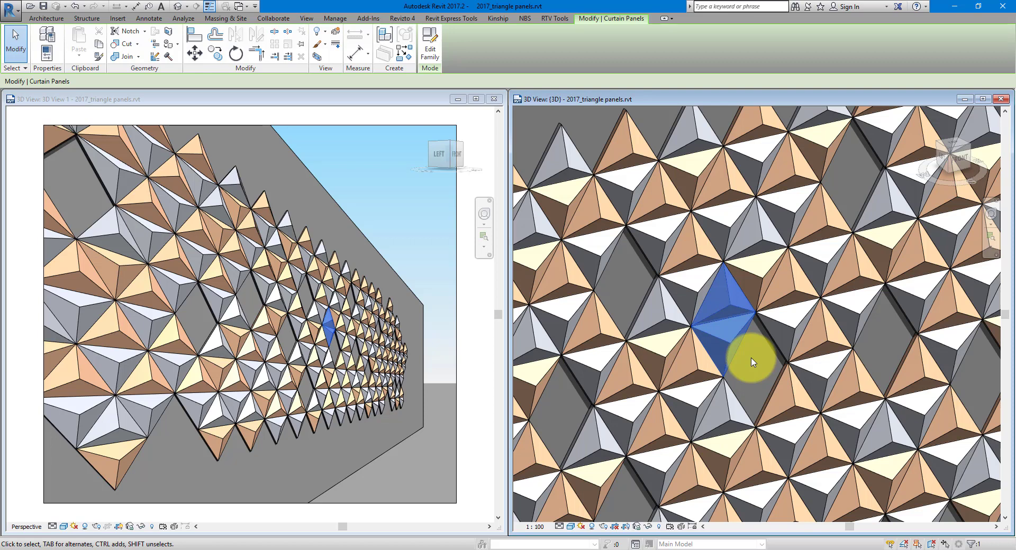
- Create a new family from the Metric Curtain Panel Pattern Based.rft template
left_click(254, 113)
left_click(7, 13)
left_click(59, 47)
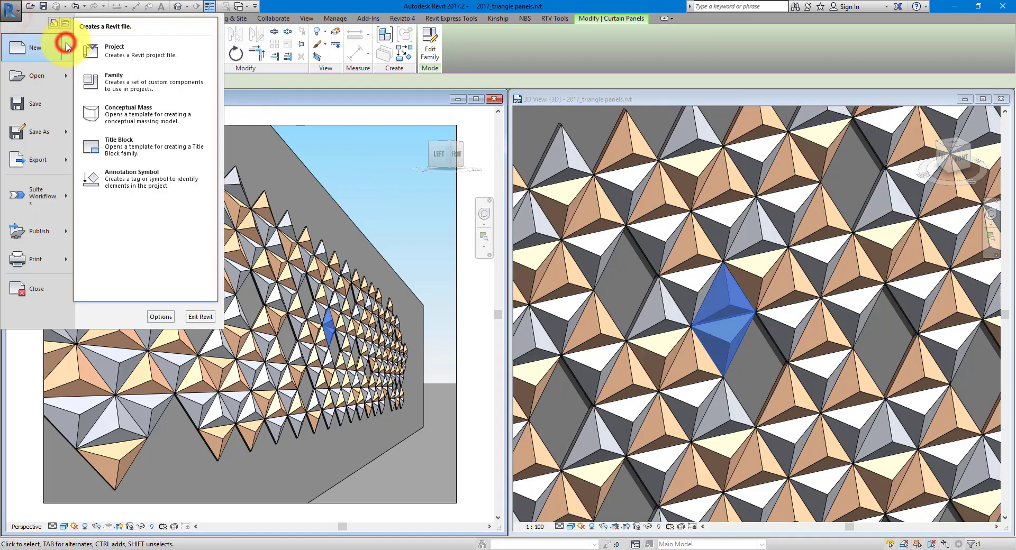
left_click(157, 91)
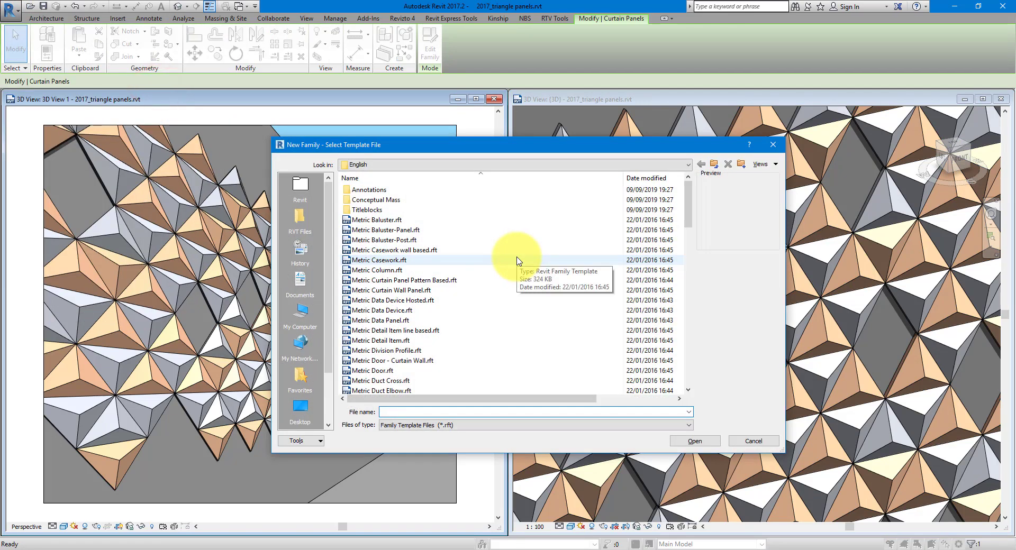
left_click(453, 282)
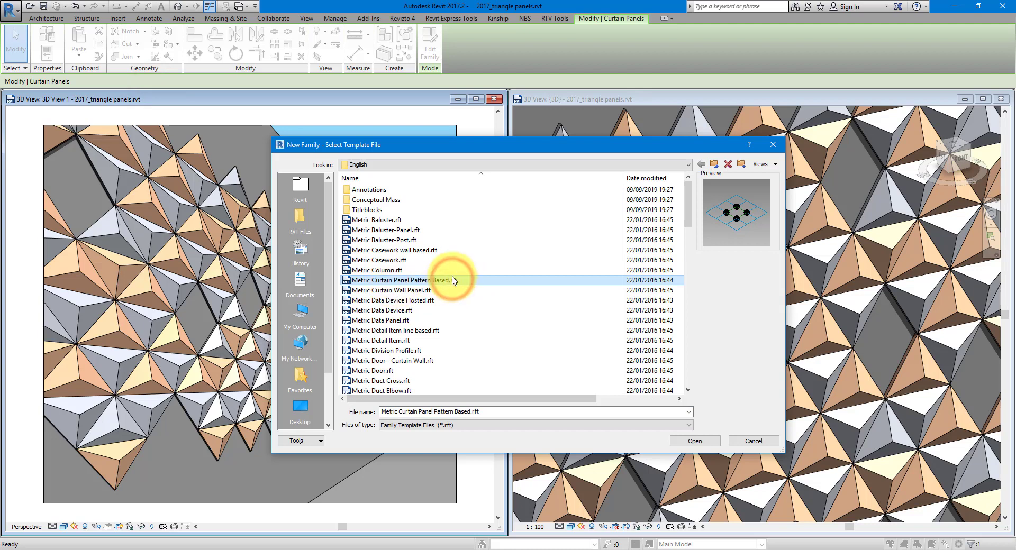
left_click(687, 440)
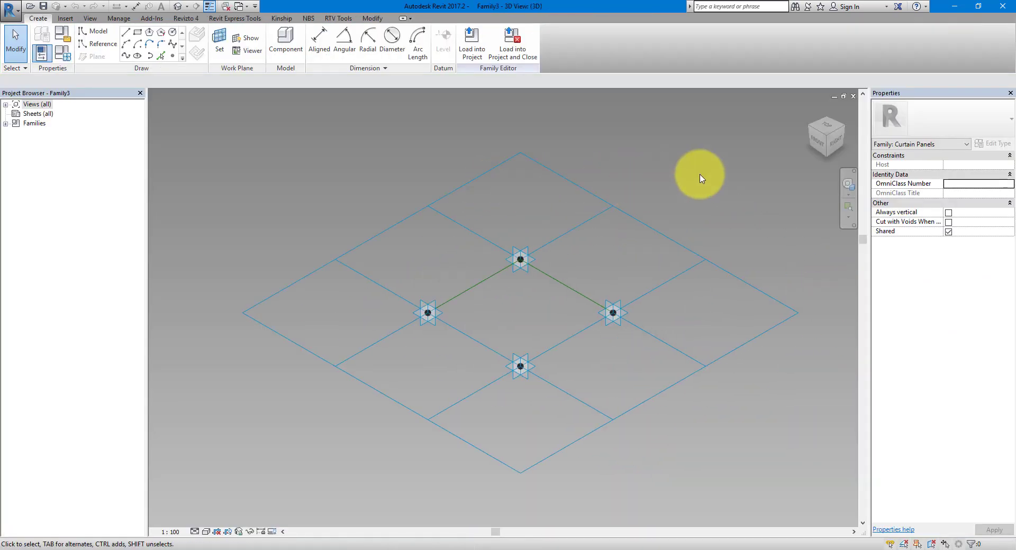
- Switch the tile pattern grid's type from Rectangle to Rhomboid
left_click_drag(735, 158, 647, 249)
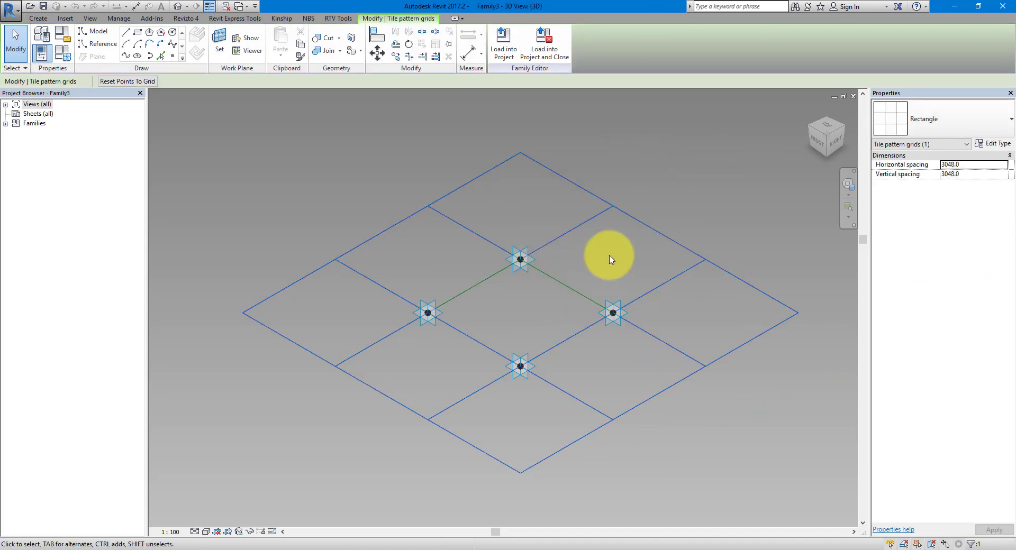
left_click(921, 125)
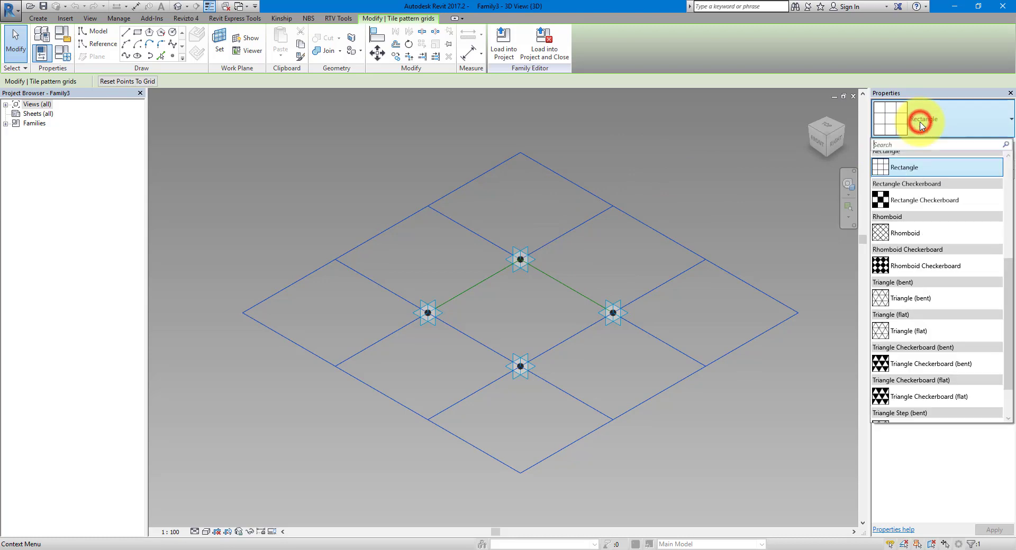
left_click(925, 236)
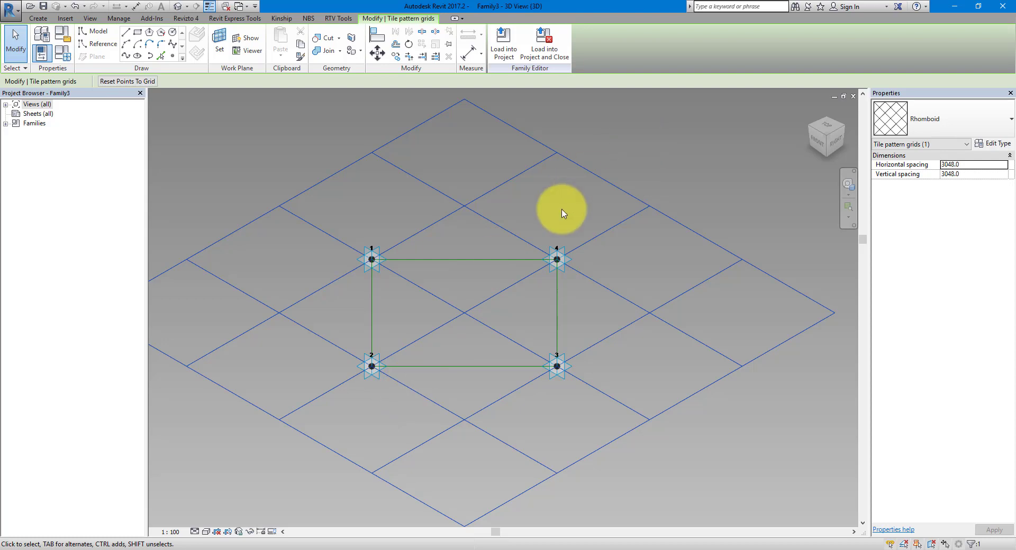
- Temporarily hide the tile pattern grid and zoom in on the adaptive points
left_click(250, 533)
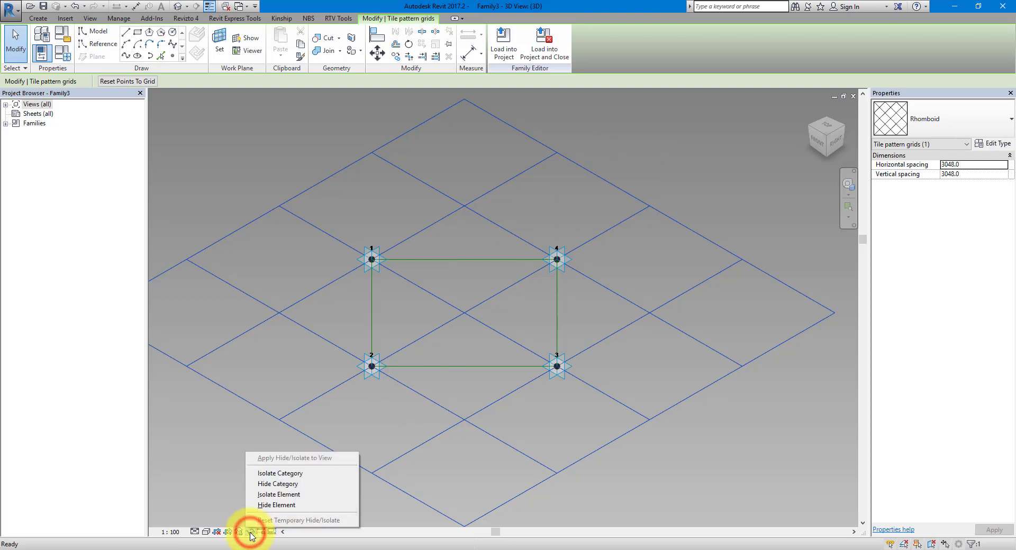
left_click(273, 506)
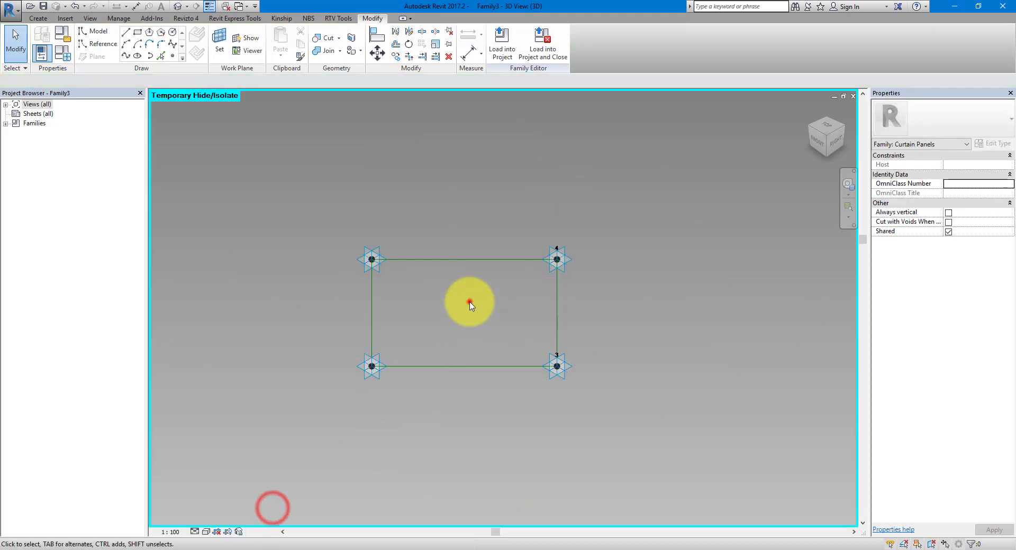
scroll(445, 307, "up", 2)
scroll(445, 308, "up", 1)
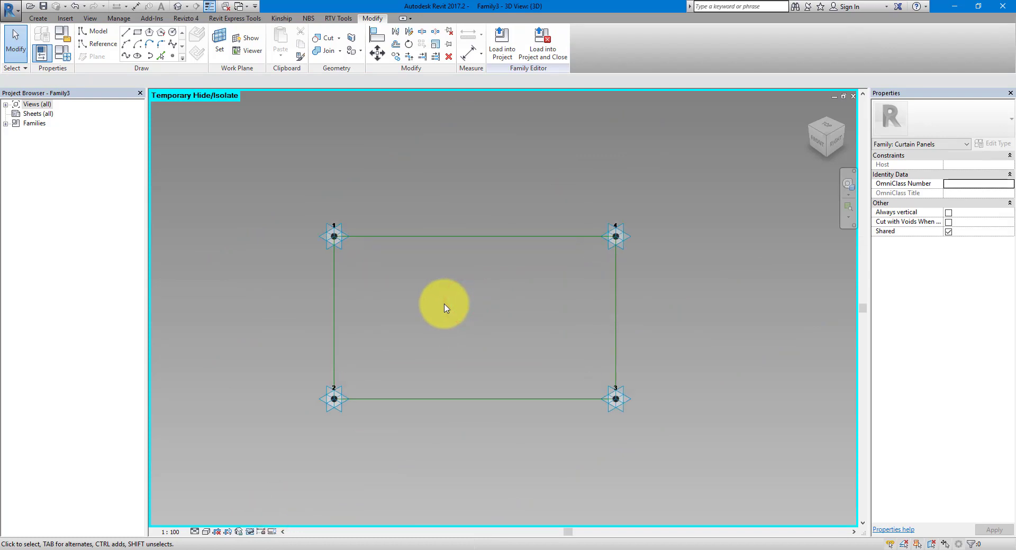
- Draw a reference line through adaptive points 1 and 3, then view the tile from TOP
left_click_drag(291, 184, 359, 274)
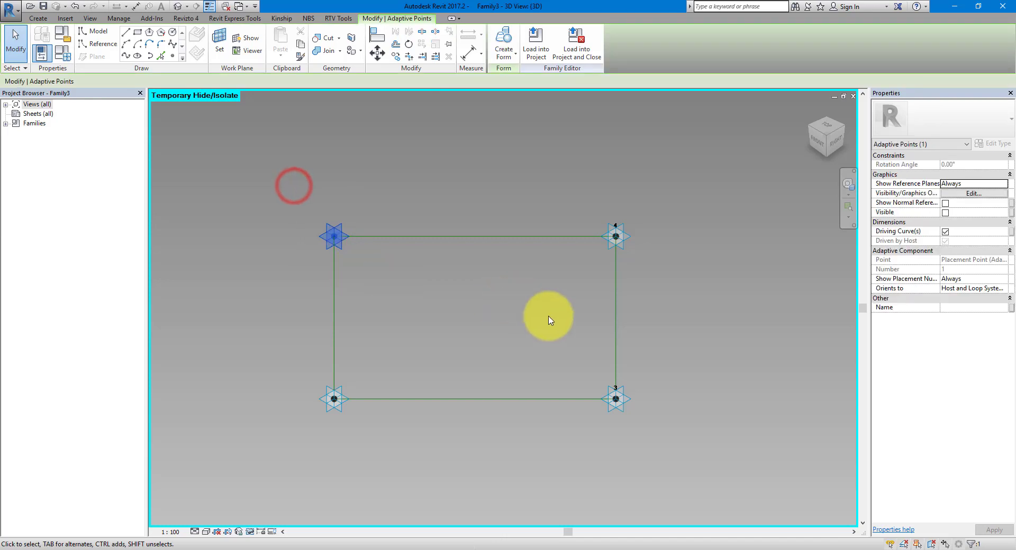
left_click_drag(551, 320, 651, 472, "ctrl")
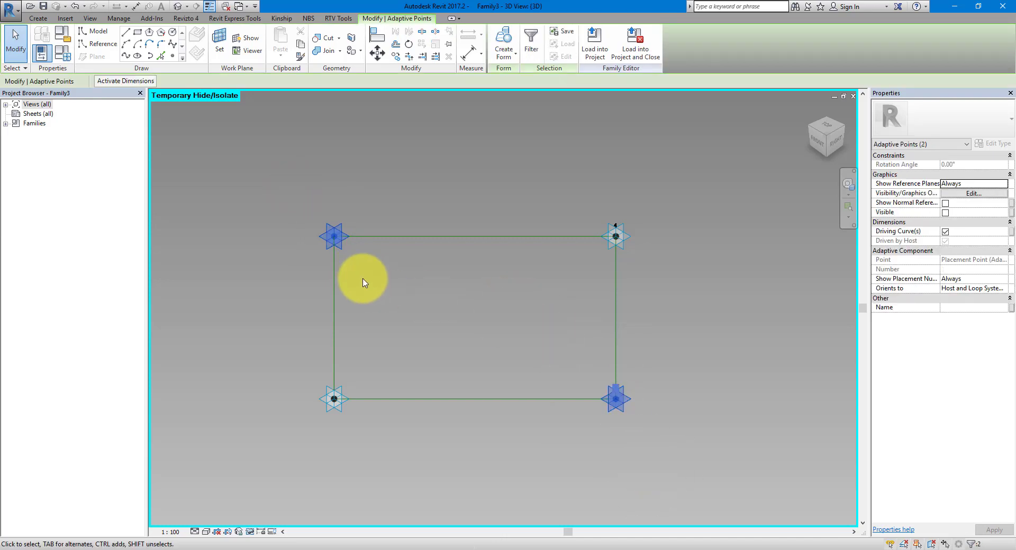
left_click(126, 59)
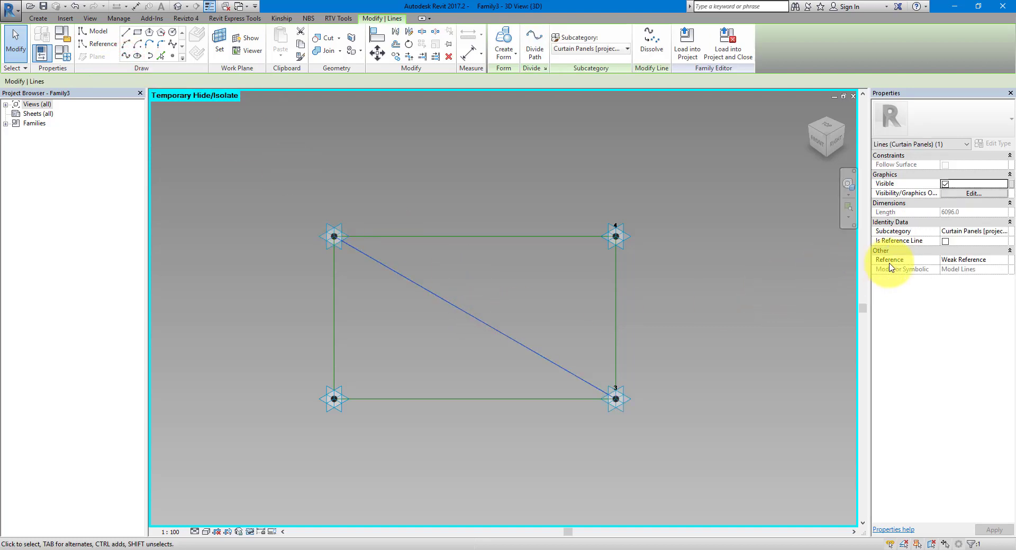
left_click(946, 241)
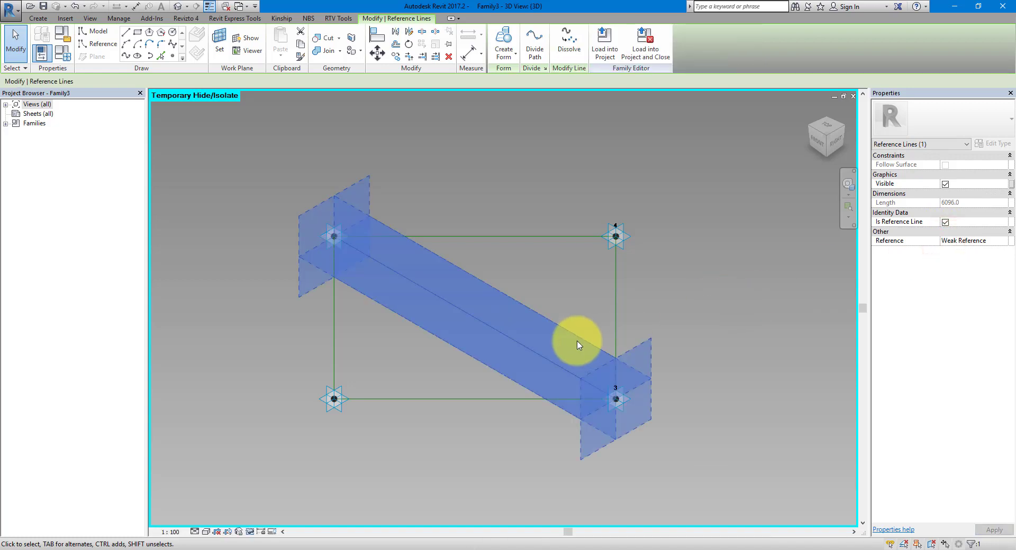
left_click(562, 297)
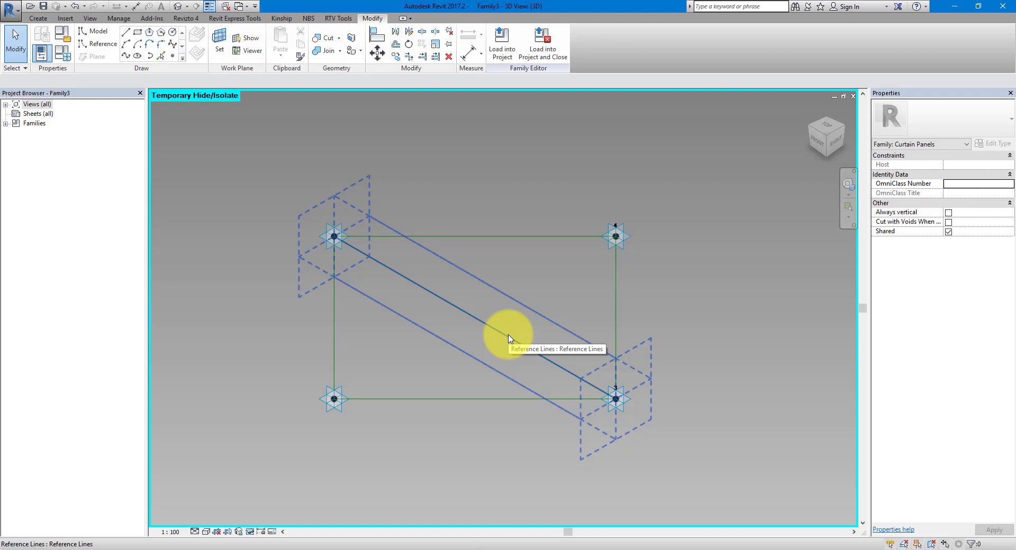
left_click(824, 126)
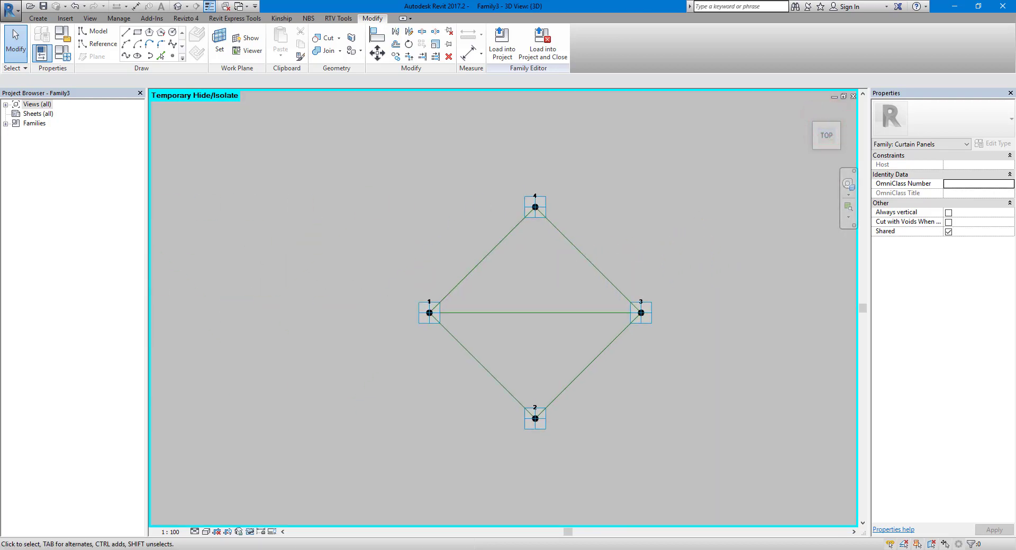
key("alt+Tab")
mouse_move(628, 149)
left_mouse_down()
mouse_move(27, 239)
mouse_move(442, 87)
mouse_move(486, 87)
left_mouse_up()
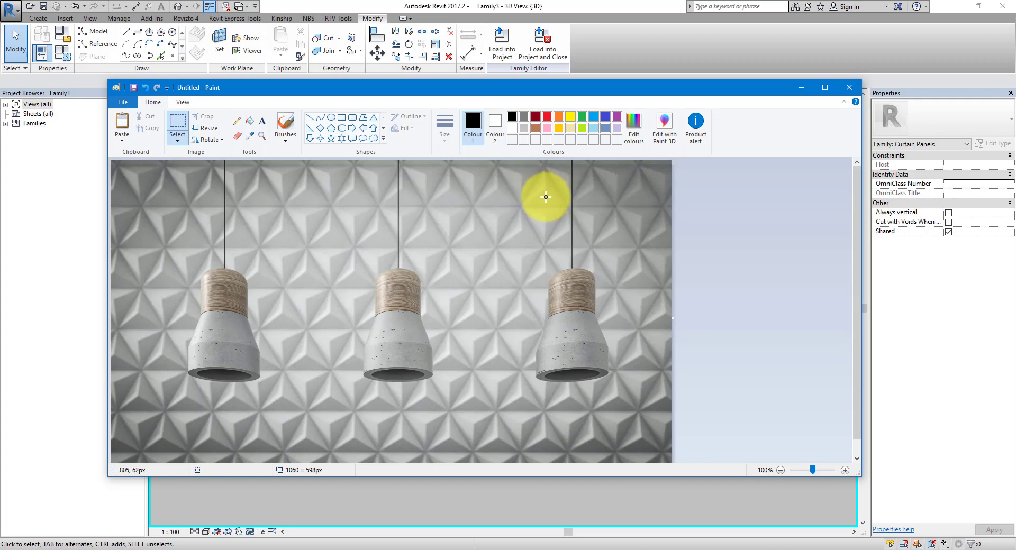
left_click(609, 51)
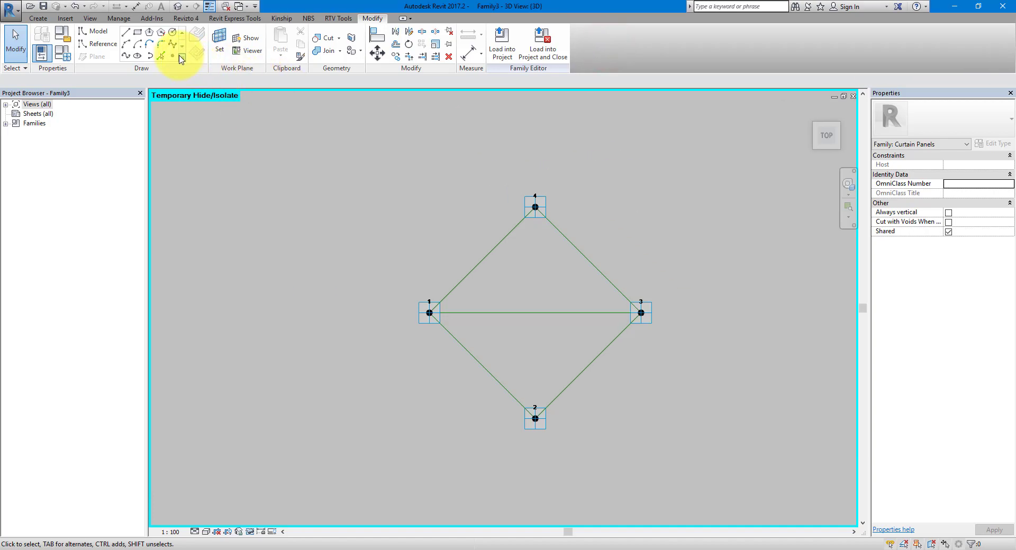
- Place a reference point on each of the four diamond edges and select them
left_click(172, 56)
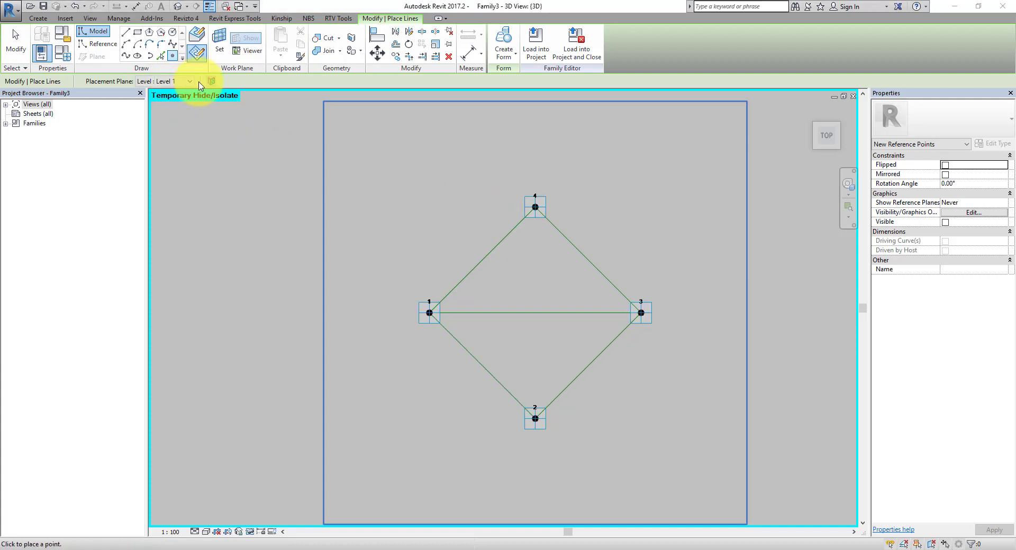
left_click(170, 57)
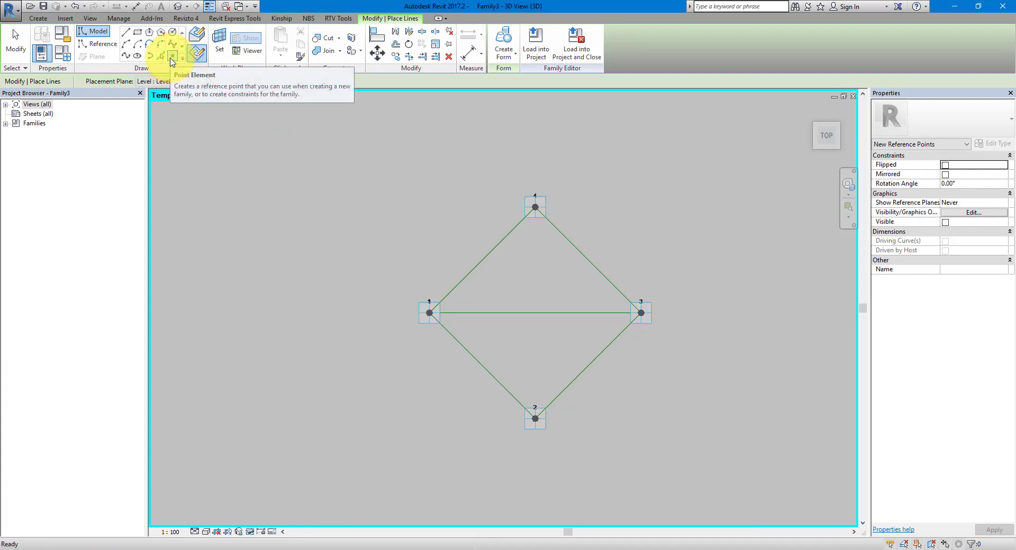
left_click(200, 37)
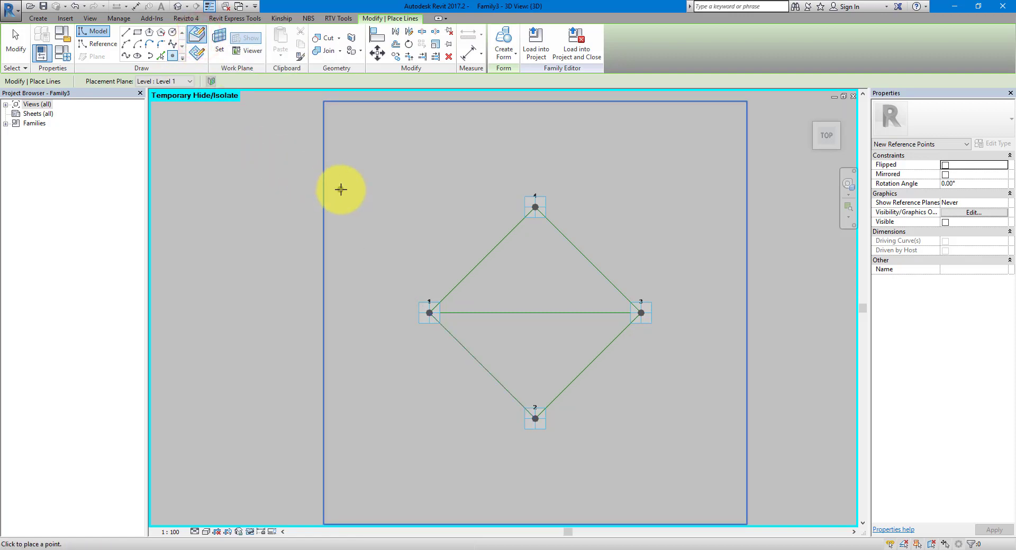
left_click(465, 277)
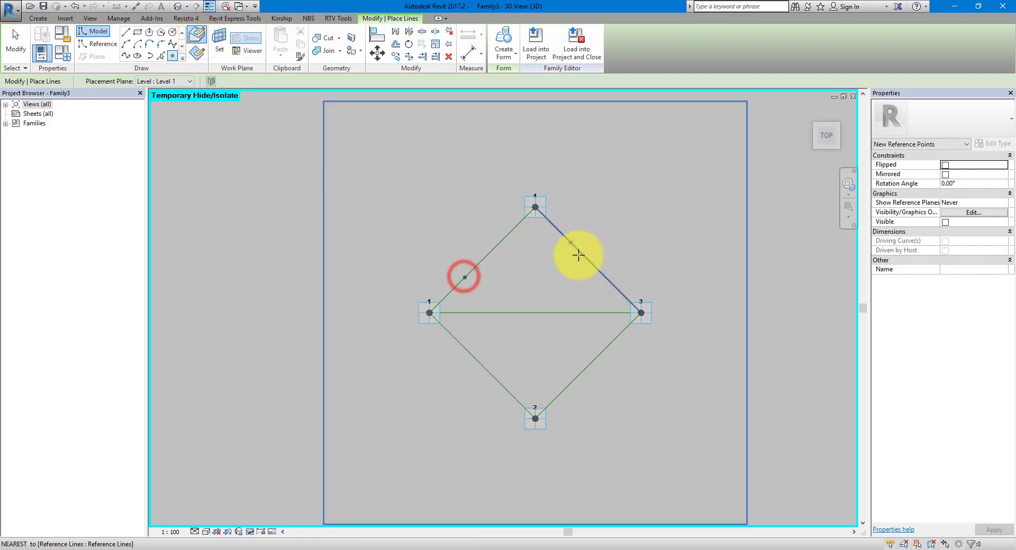
left_click(605, 277)
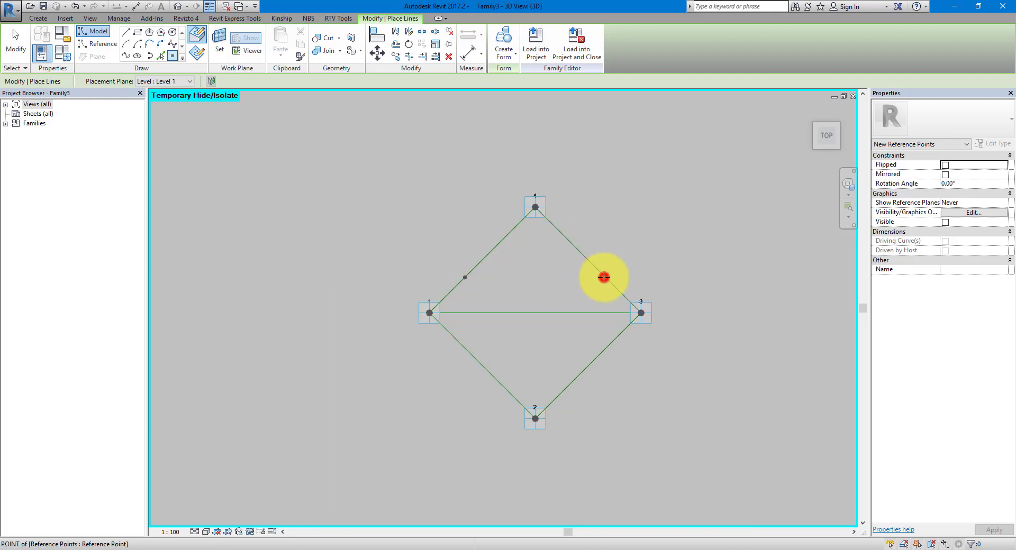
left_click(494, 377)
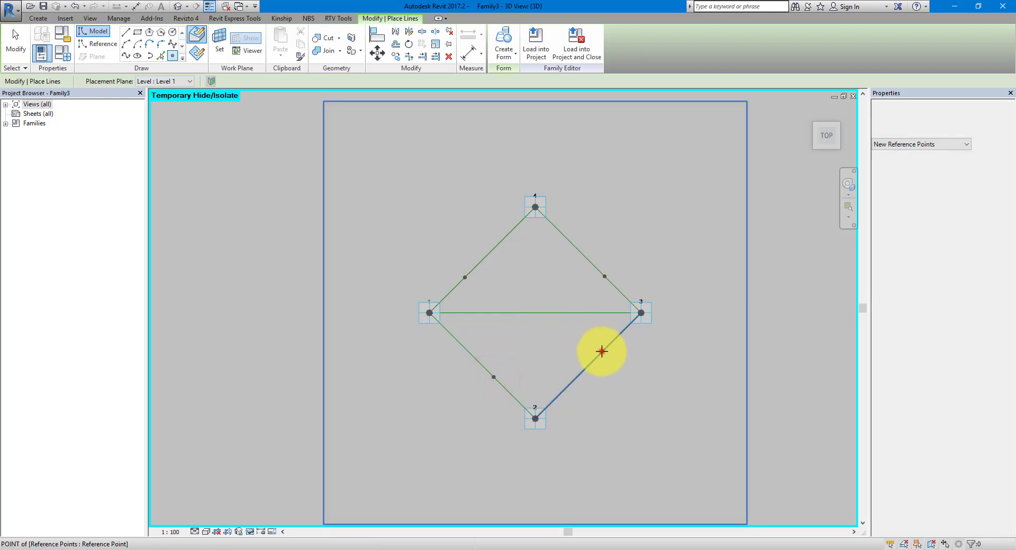
left_click(602, 352)
key("Escape")
key("Escape")
left_click(445, 242)
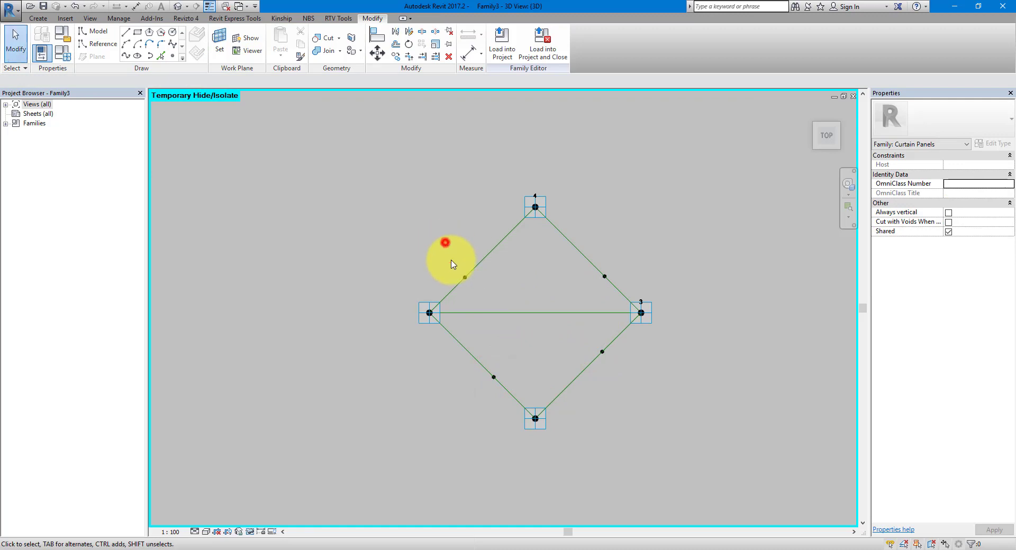
left_click_drag(451, 265, 506, 406)
- Set all four edge points' Normalized Curve Parameter to 0.500000
left_click_drag(572, 262, 619, 370)
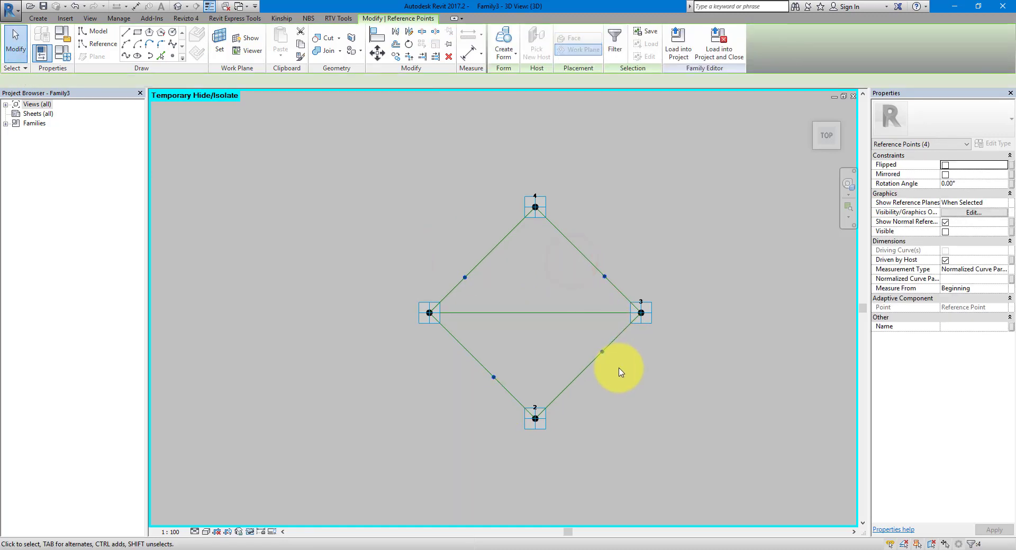
left_click(950, 279)
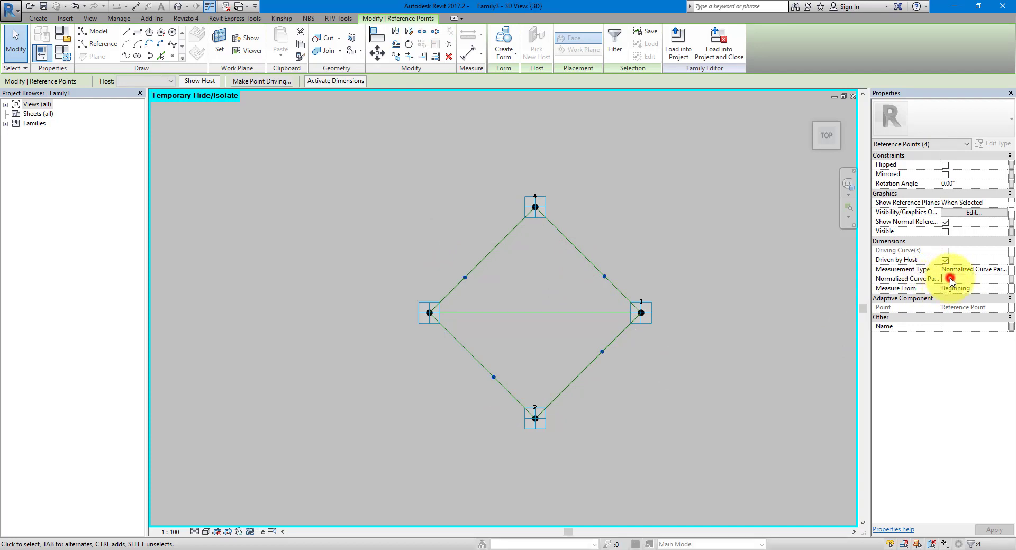
type("0")
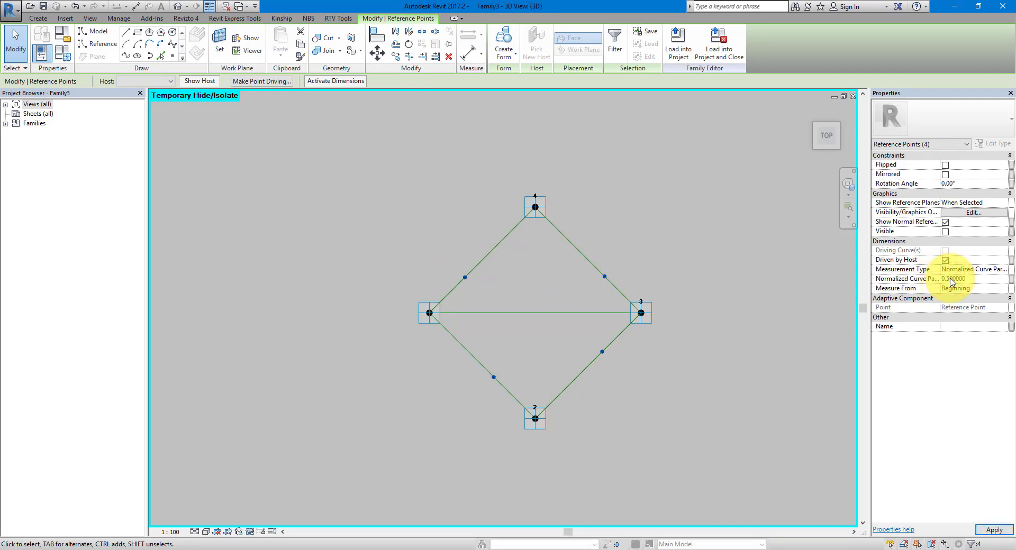
type(".500000")
key("Return")
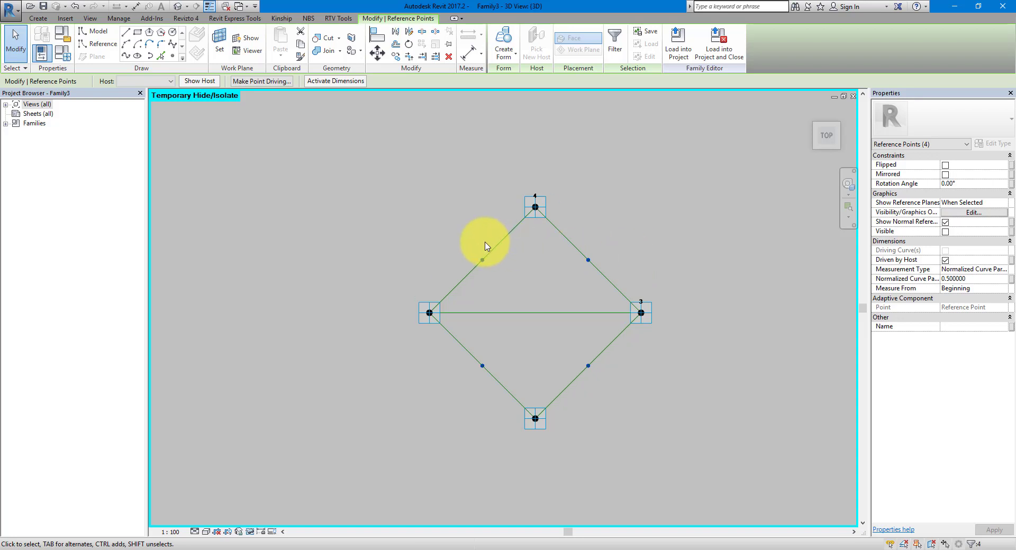
- Draw lines from the upper-left midpoint to corner 3 and the upper-right midpoint to corner 1
left_click(482, 260)
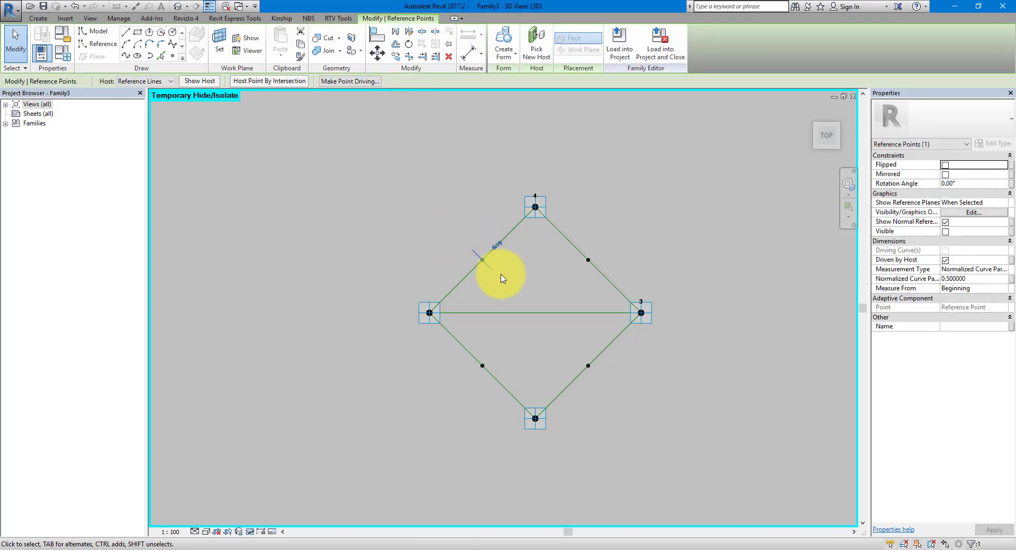
left_click(644, 312, "ctrl")
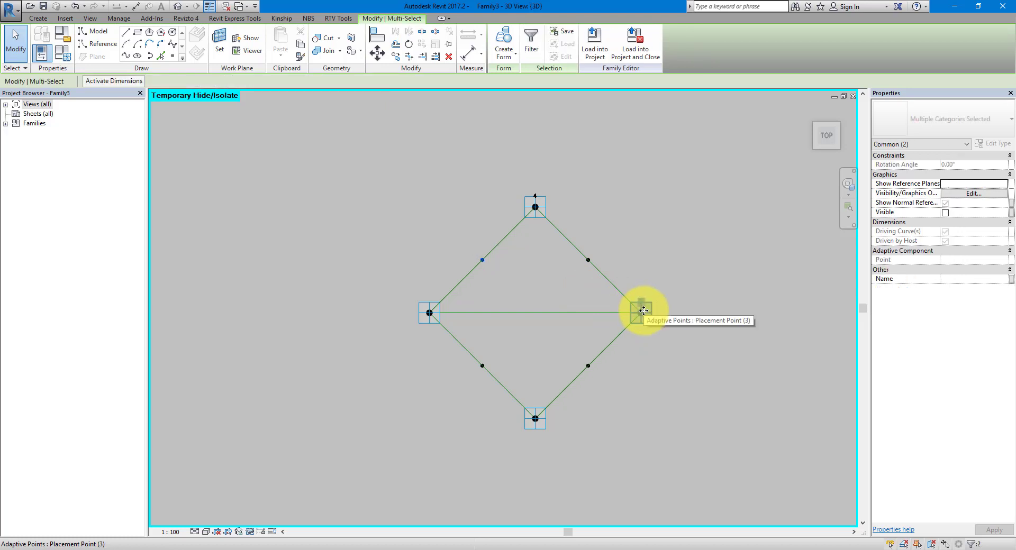
left_click(125, 56)
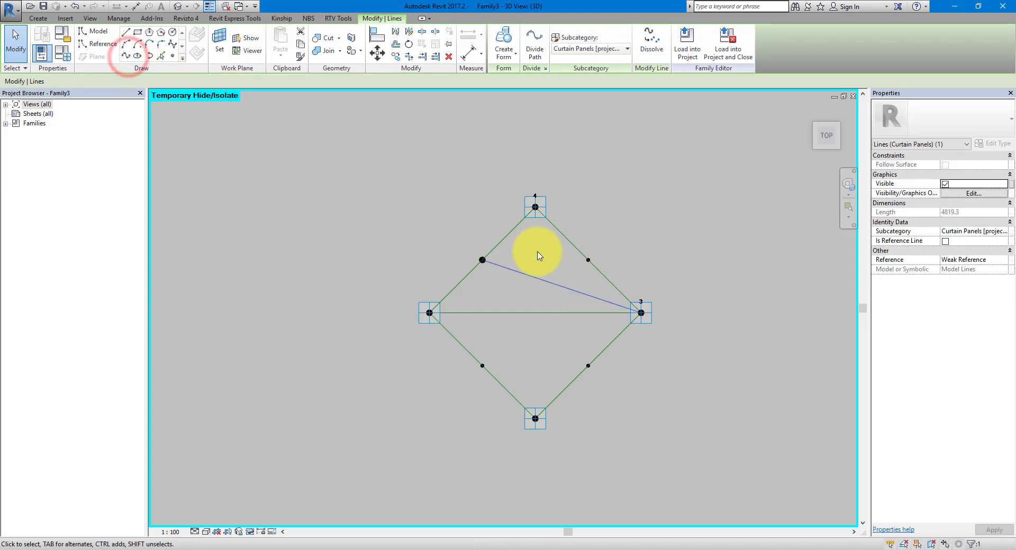
left_click_drag(535, 240, 602, 272)
left_click_drag(401, 268, 446, 334)
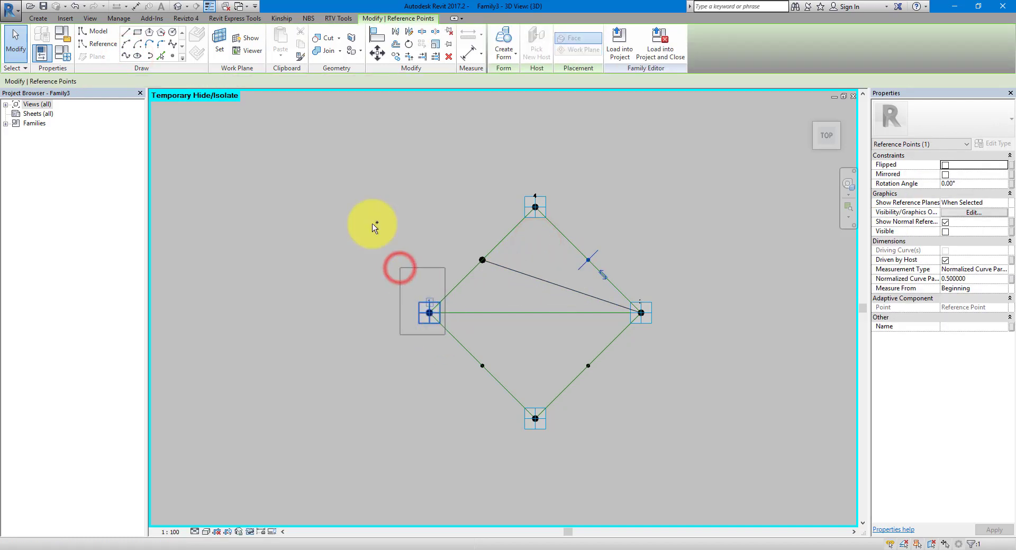
left_click(126, 55)
- Draw lines from the lower-right midpoint to corner 1 and the lower-left midpoint to corner 3
left_click(566, 338)
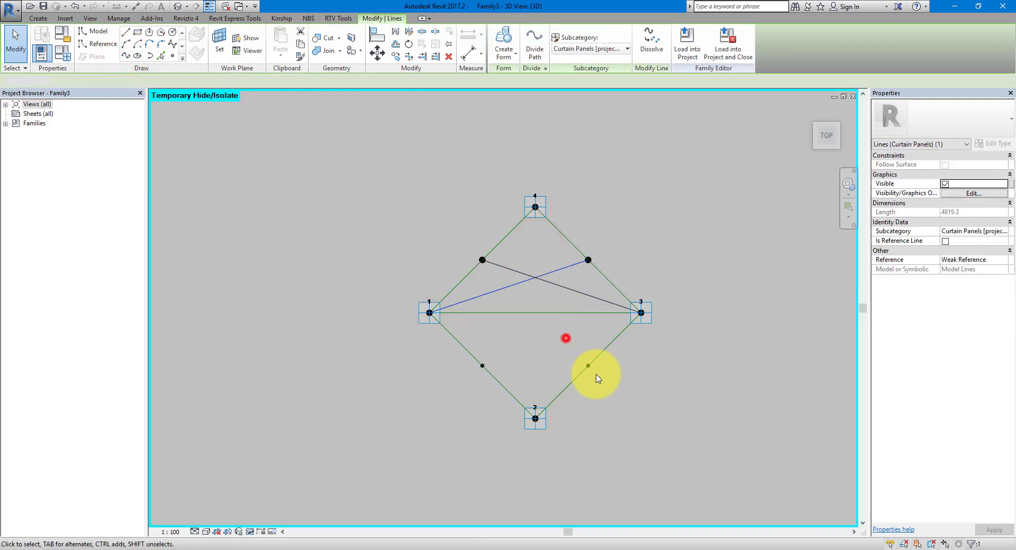
left_click(588, 366)
left_click(429, 313, "ctrl")
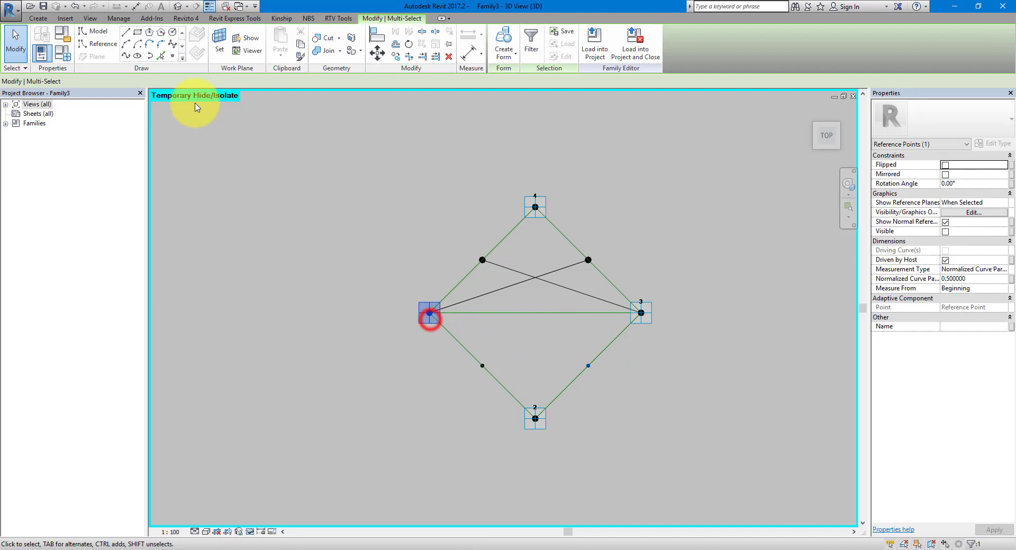
left_click(127, 56)
left_click_drag(456, 350, 527, 390)
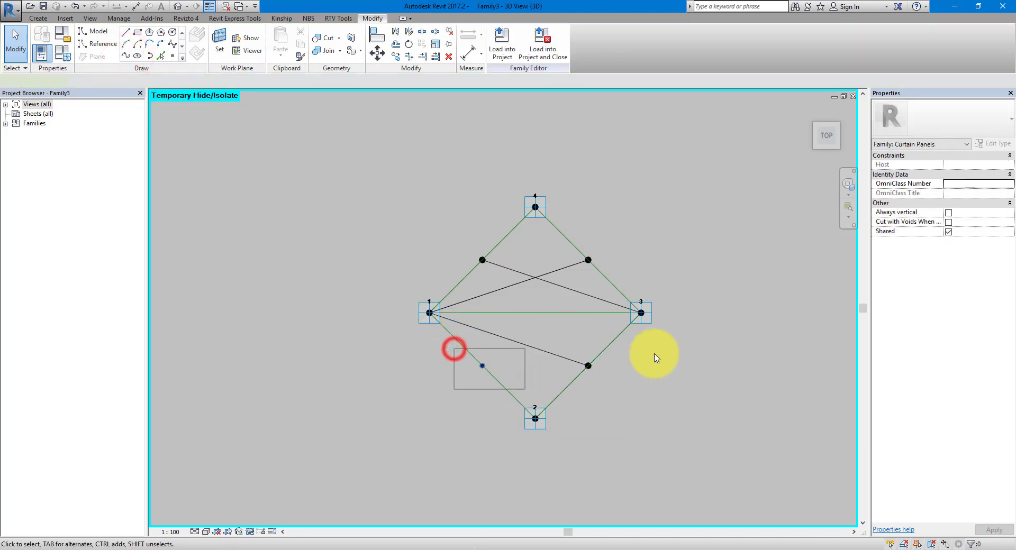
left_click(650, 323, "ctrl")
left_click(125, 55)
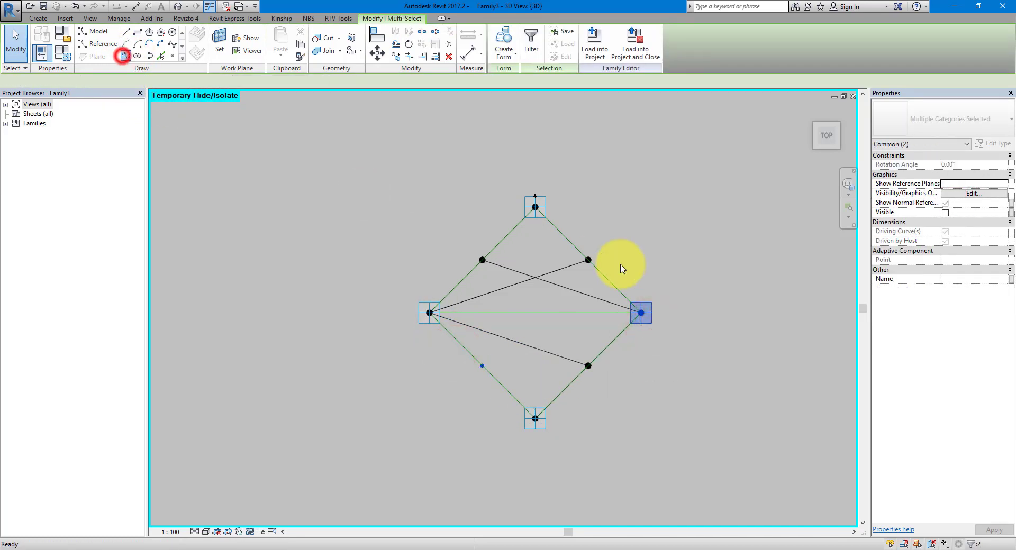
- Convert the four diagonal lines into reference lines
left_click(650, 271)
left_click_drag(544, 252, 527, 292)
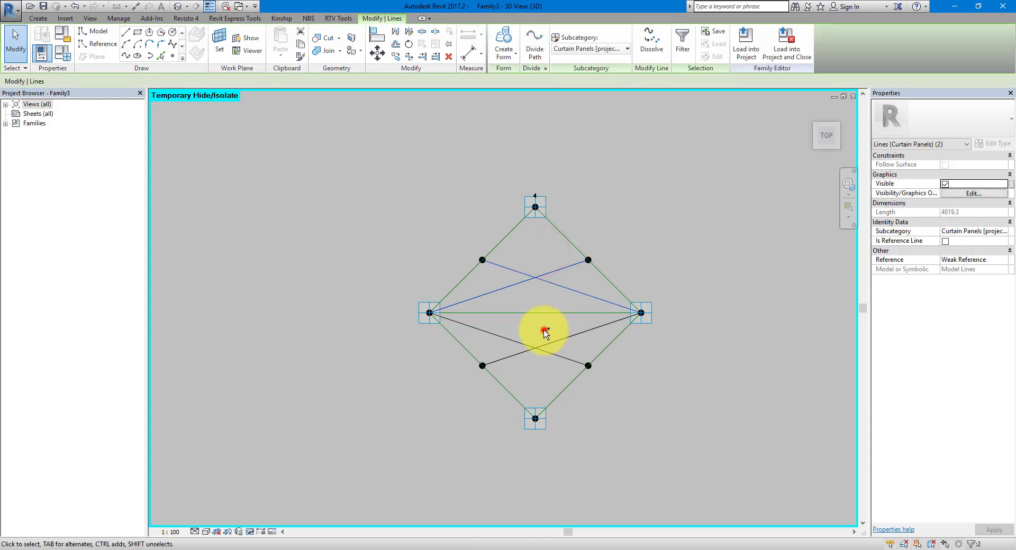
left_click_drag(545, 333, 529, 356, "ctrl")
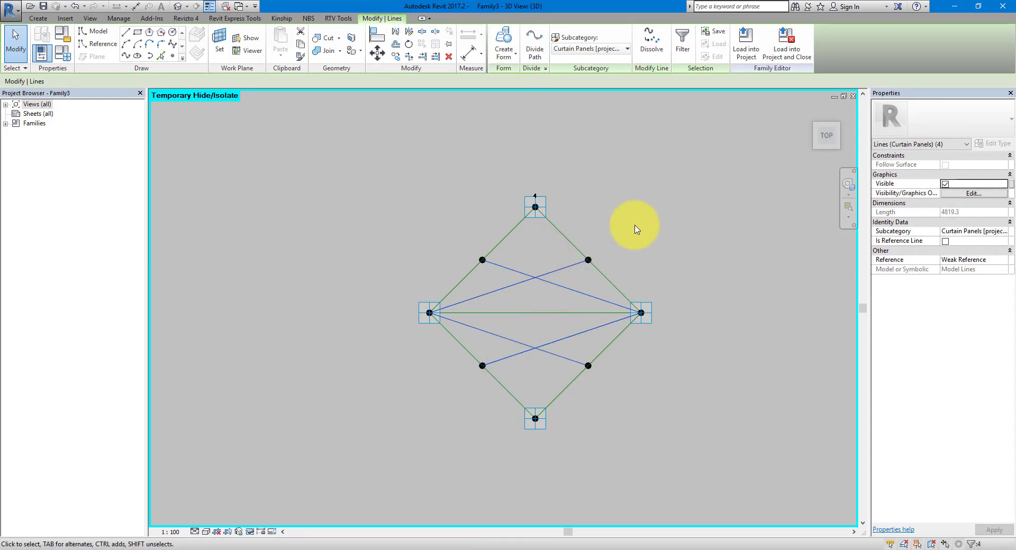
left_click(946, 242)
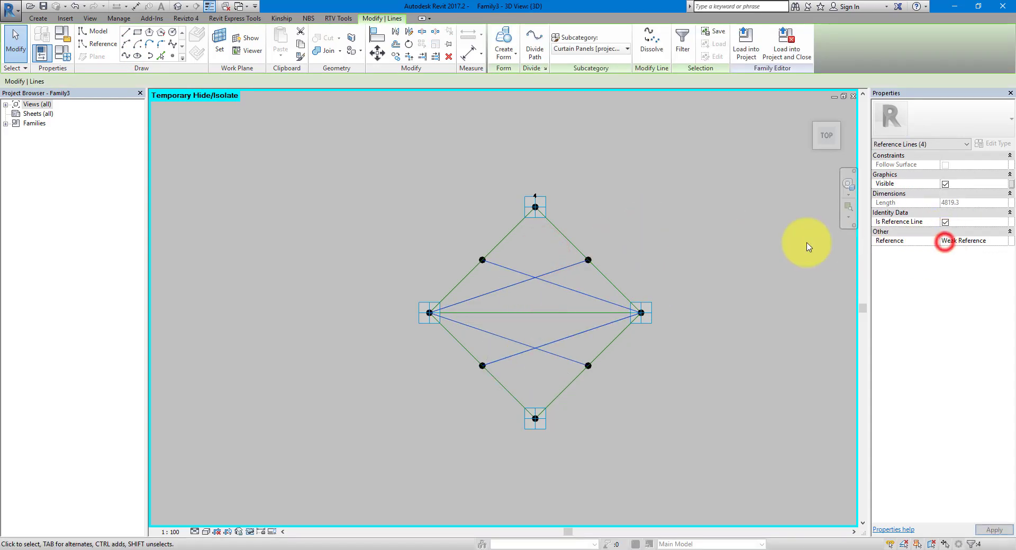
left_click(704, 227)
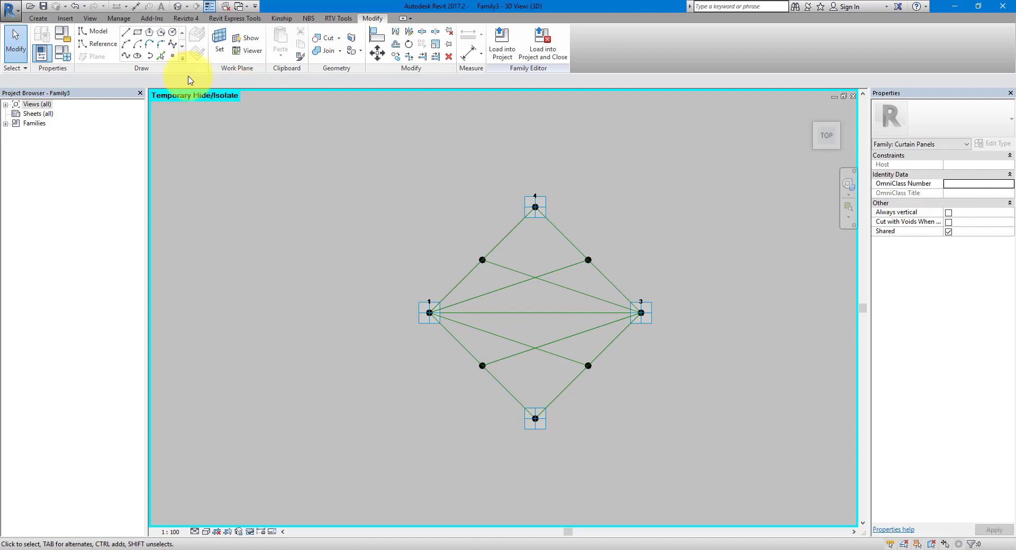
left_click(173, 58)
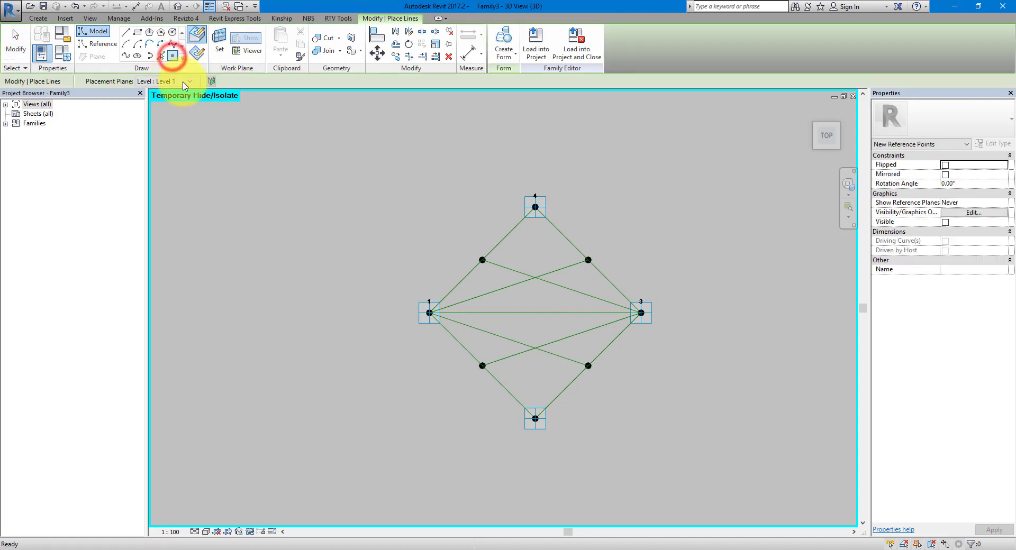
left_click(200, 36)
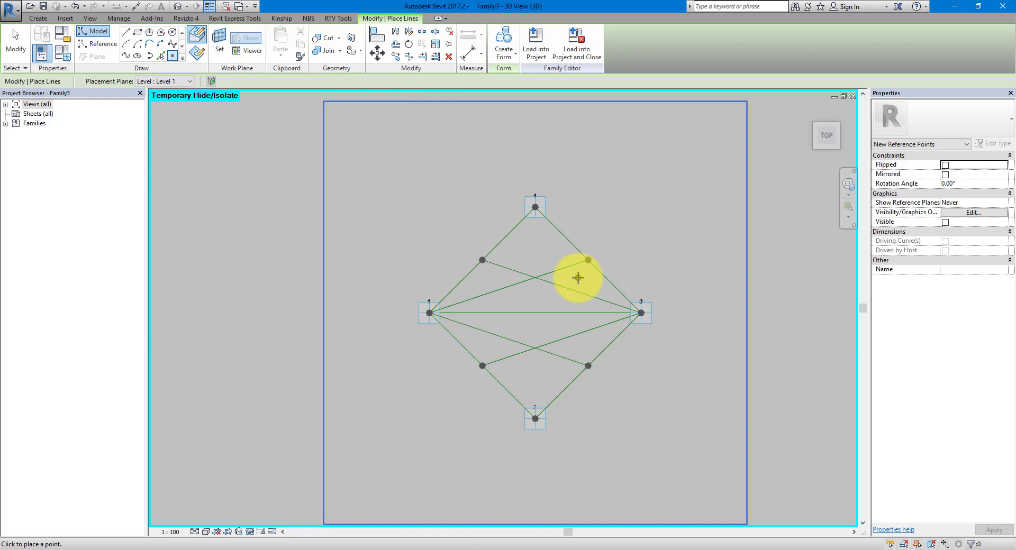
- Place reference points near the upper and lower diagonal crossings
left_click(555, 271)
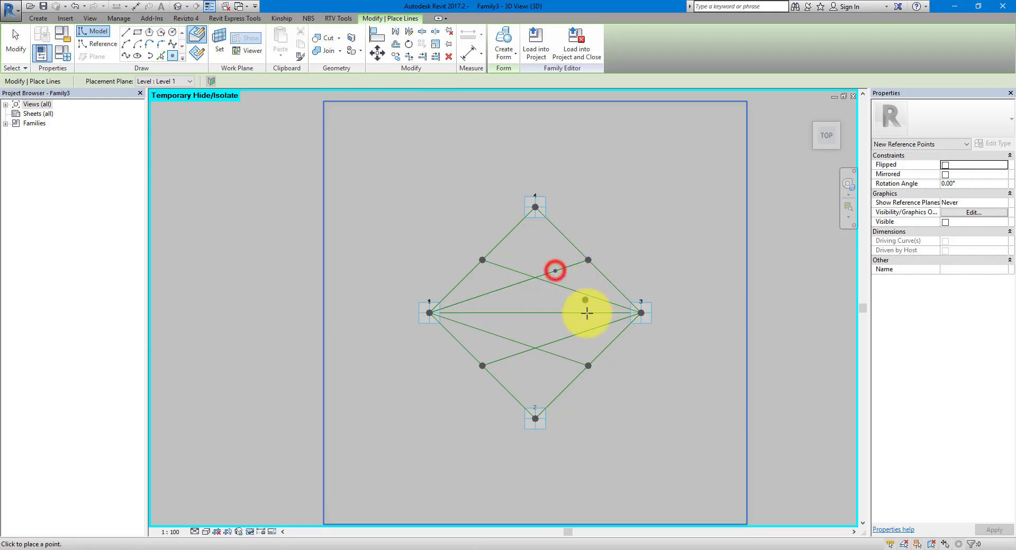
left_click(556, 355)
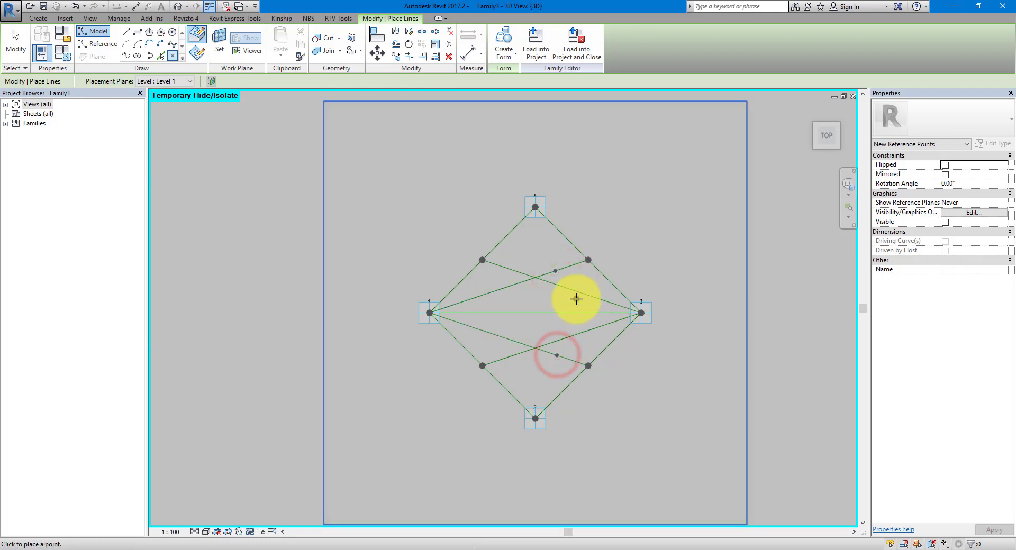
key("Escape")
key("Escape")
scroll(577, 289, "up", 5)
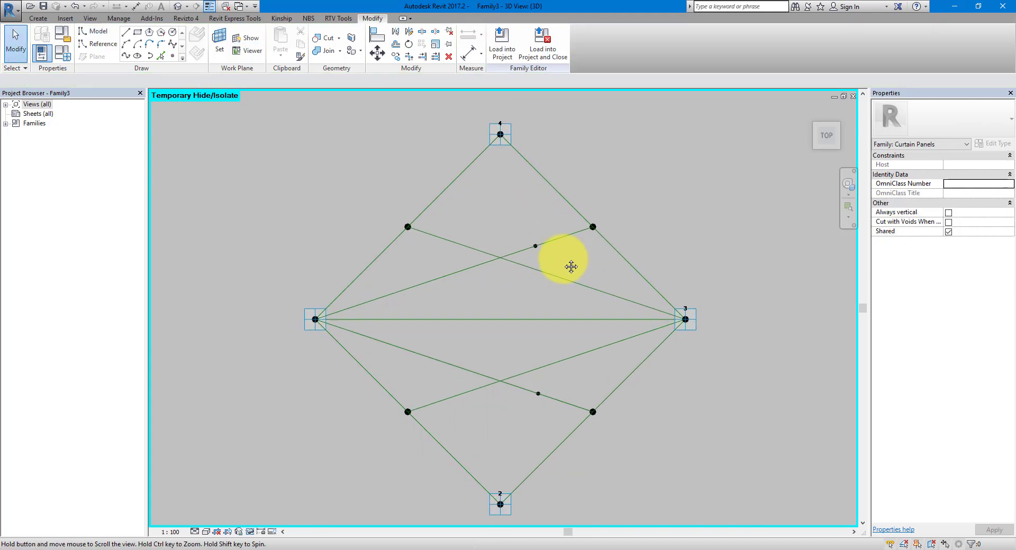
mouse_move(530, 228)
left_mouse_down()
mouse_move(543, 224)
mouse_move(438, 257)
mouse_move(528, 227)
left_mouse_up()
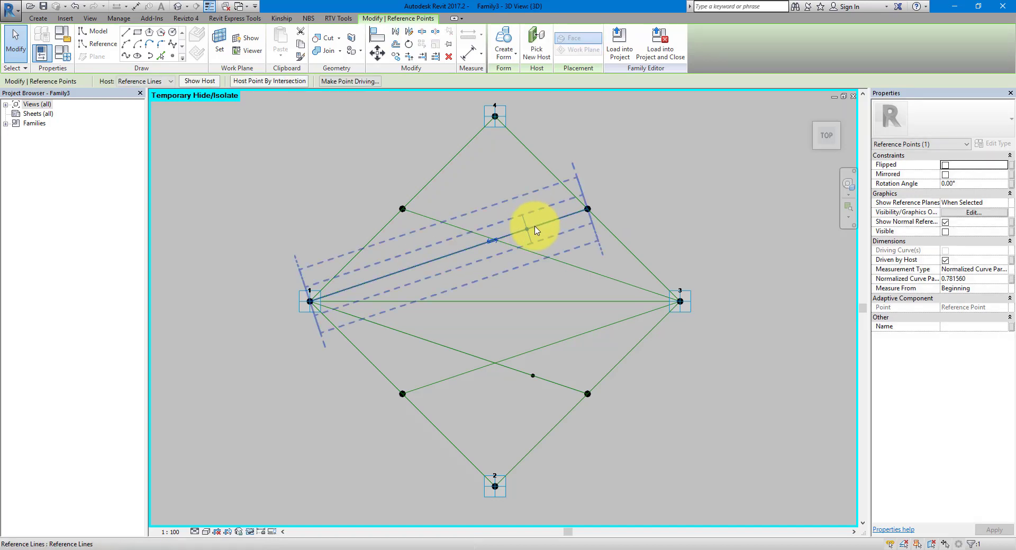
left_click_drag(528, 228, 495, 247)
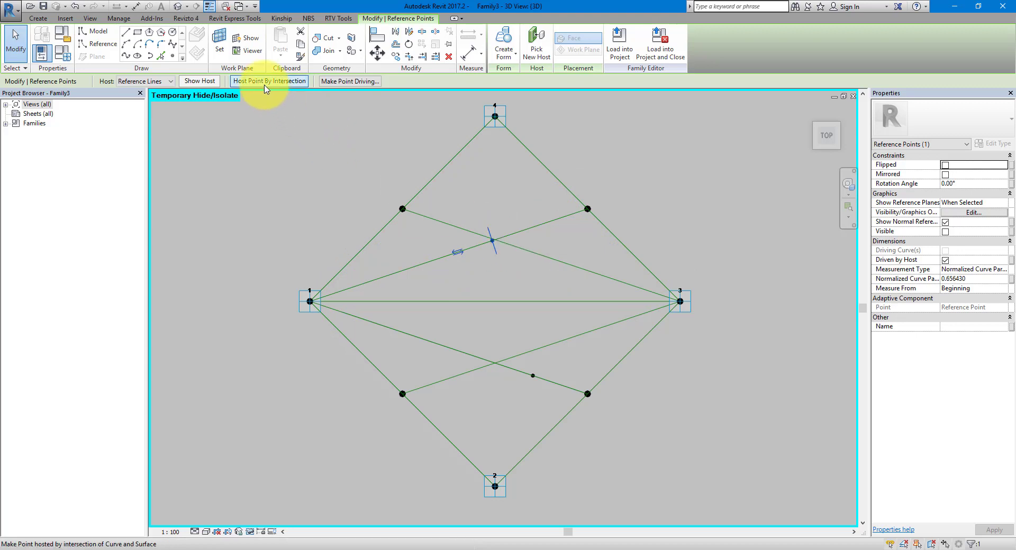
- Host the upper point by intersection of its two crossing reference lines
left_click(284, 83)
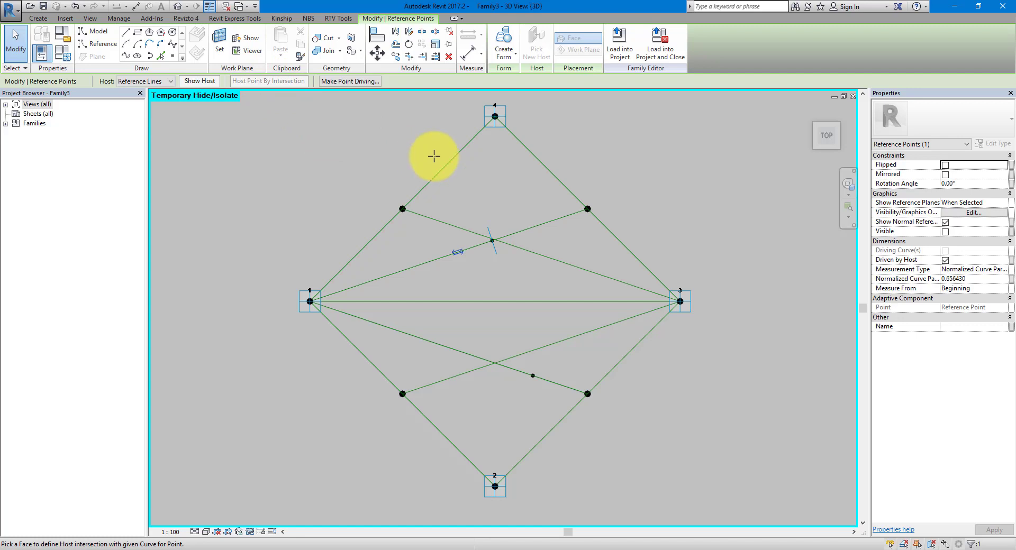
left_click(459, 226)
left_click(494, 244)
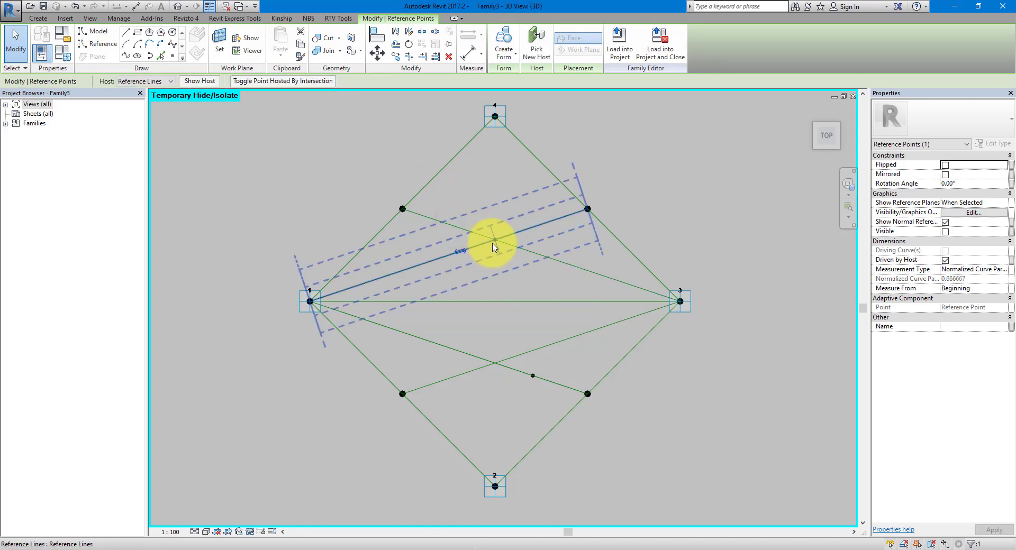
scroll(493, 245, "up", 5)
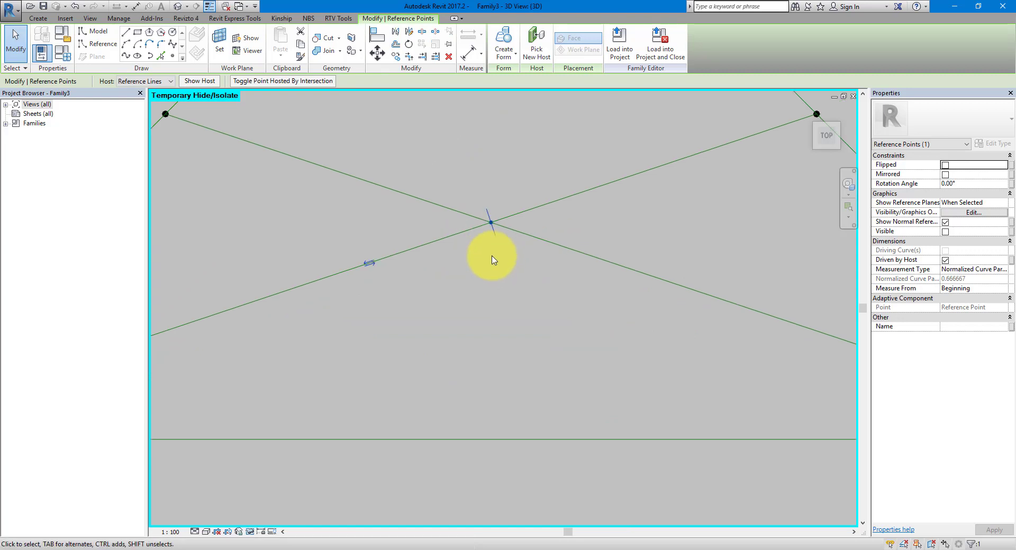
scroll(493, 259, "down", 5)
left_click_drag(542, 197, 526, 271)
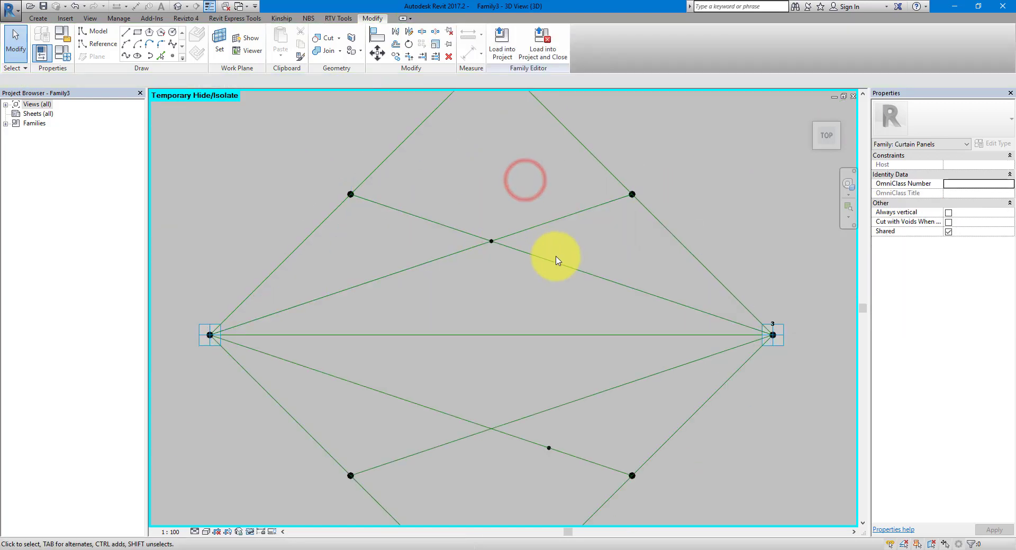
- Host the lower point at the intersection of the lower crossing reference lines
middle_click_drag(586, 339, 590, 220)
left_click_drag(544, 311, 563, 344)
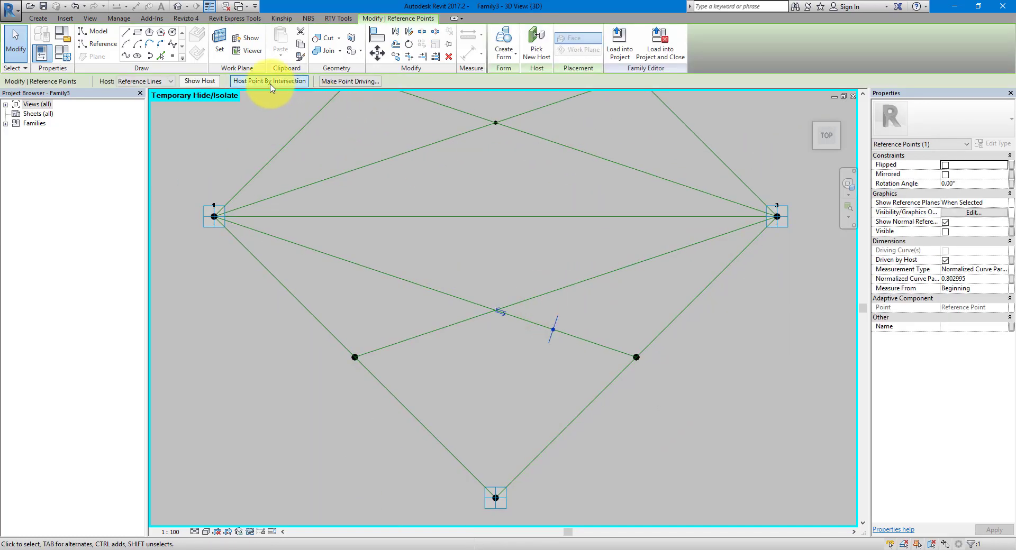
left_click(270, 82)
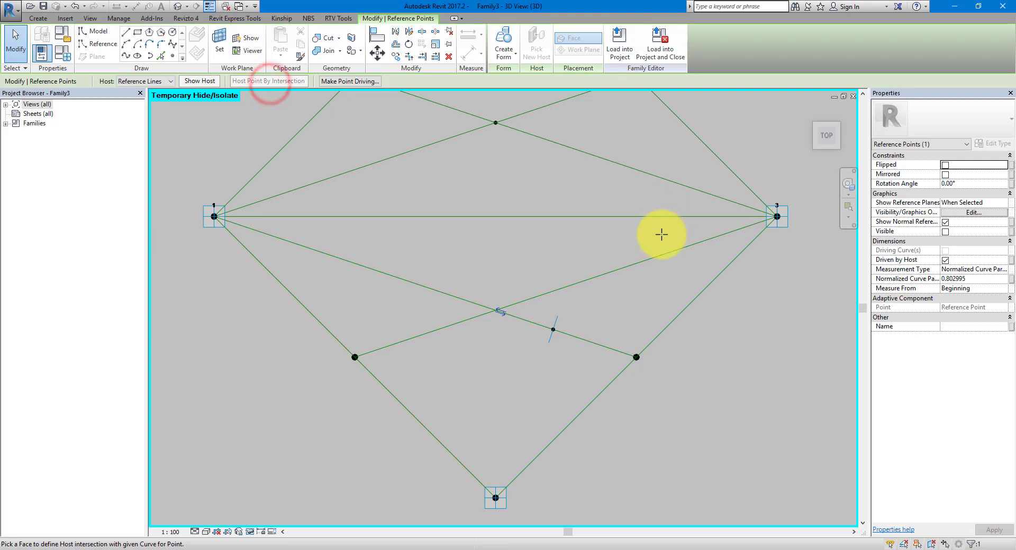
left_click(650, 256)
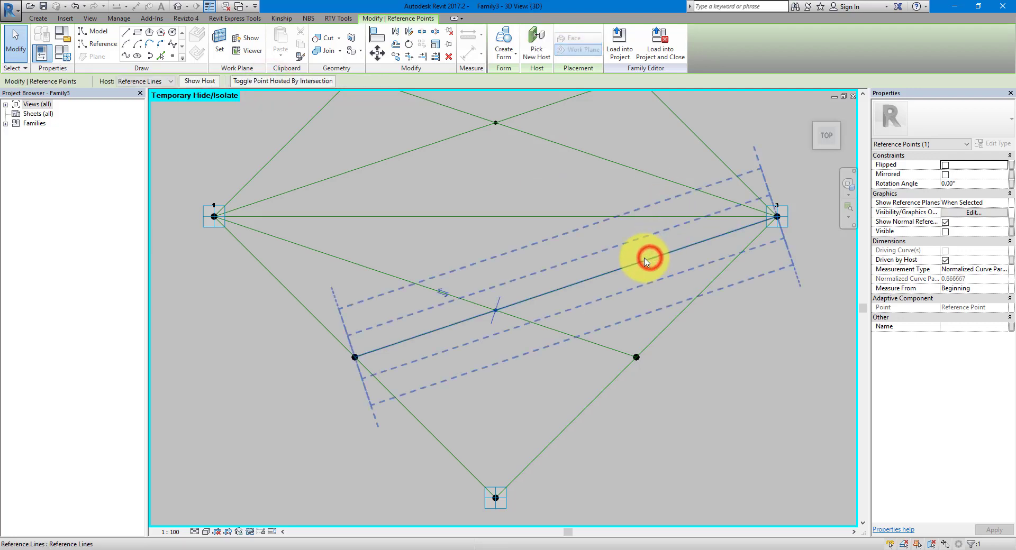
scroll(585, 277, "down", 3)
middle_click_drag(643, 234, 574, 297)
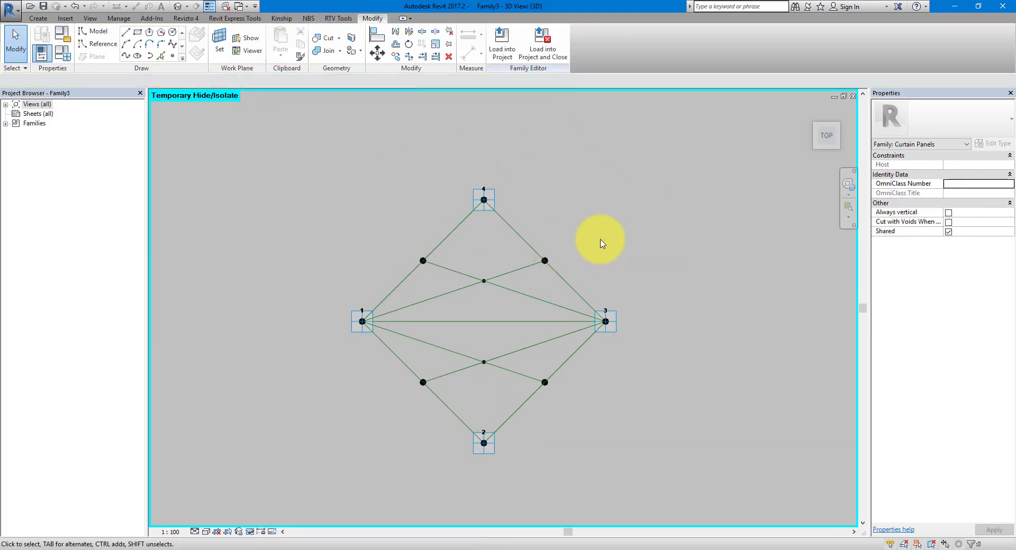
- Unhide the tile grid and change its Vertical spacing from 3048 to 4200
left_click(250, 532)
left_click(254, 520)
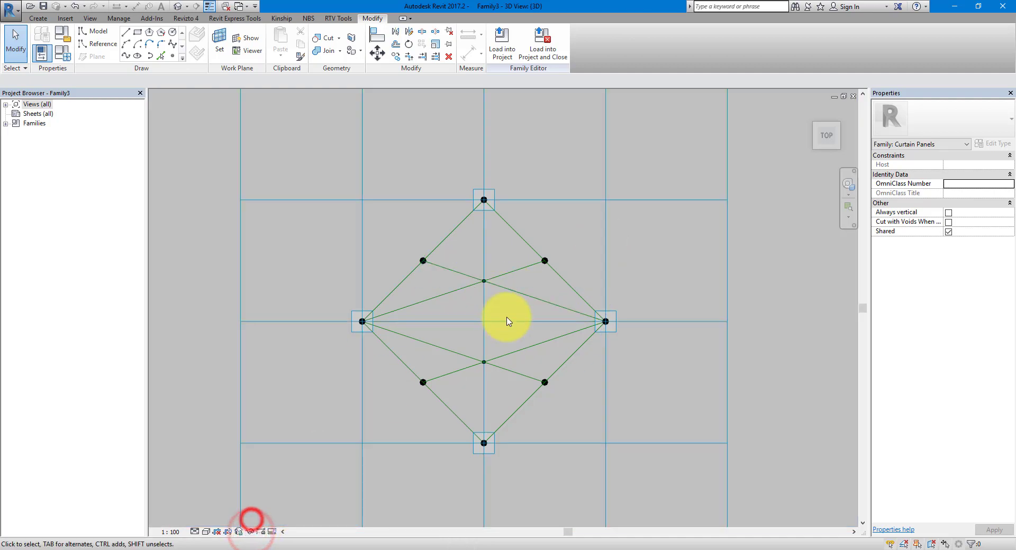
left_click(774, 170)
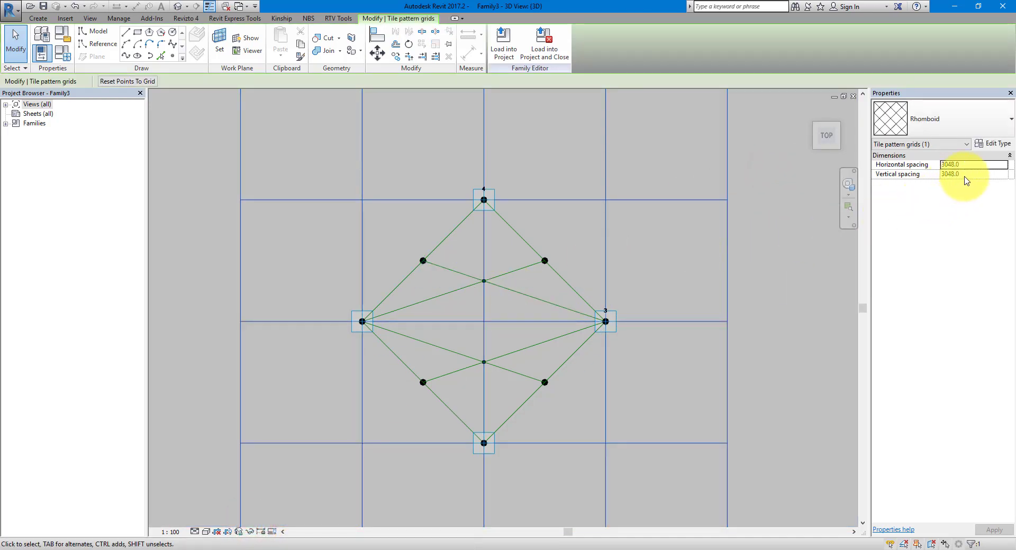
left_click(970, 175)
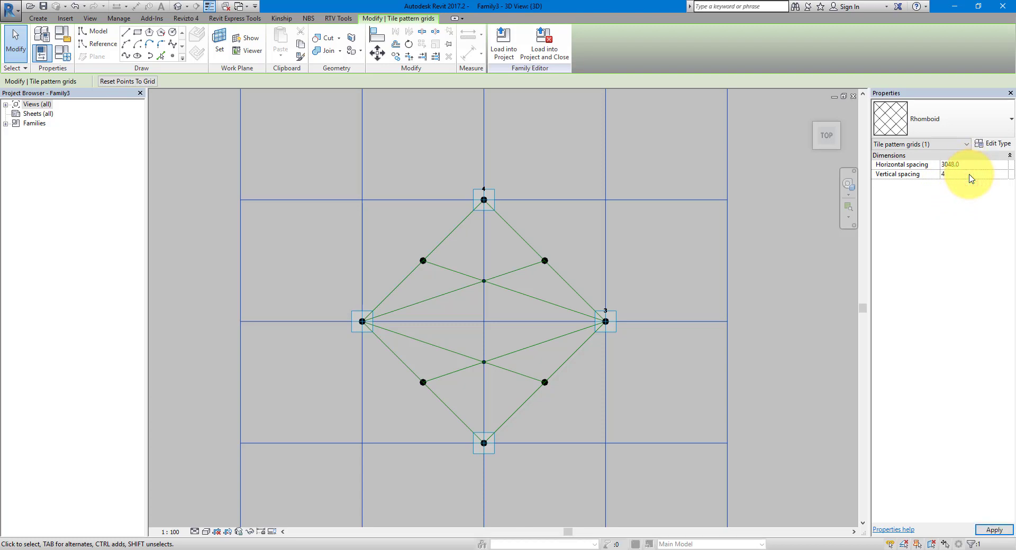
type("4200")
key("Return")
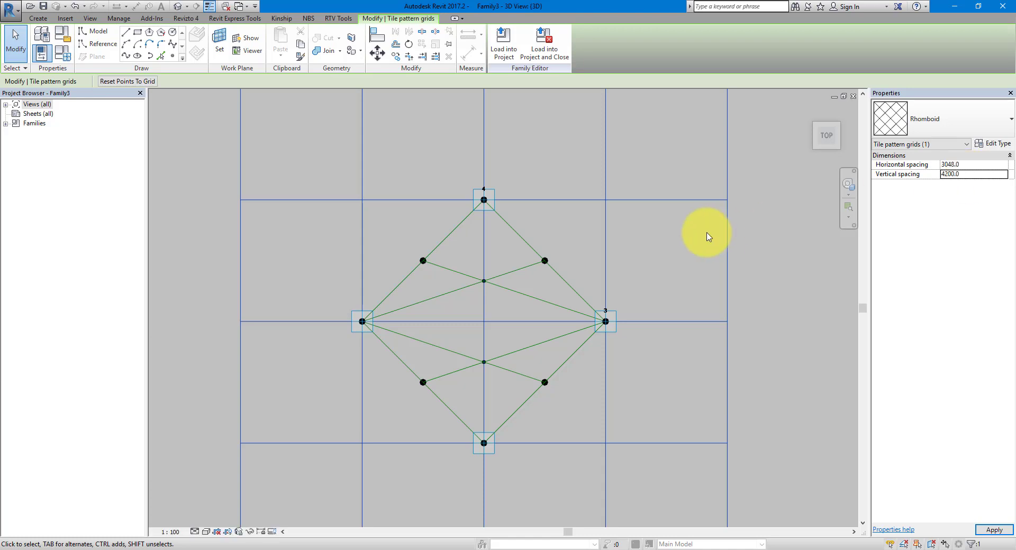
middle_click_drag(617, 204, 587, 302)
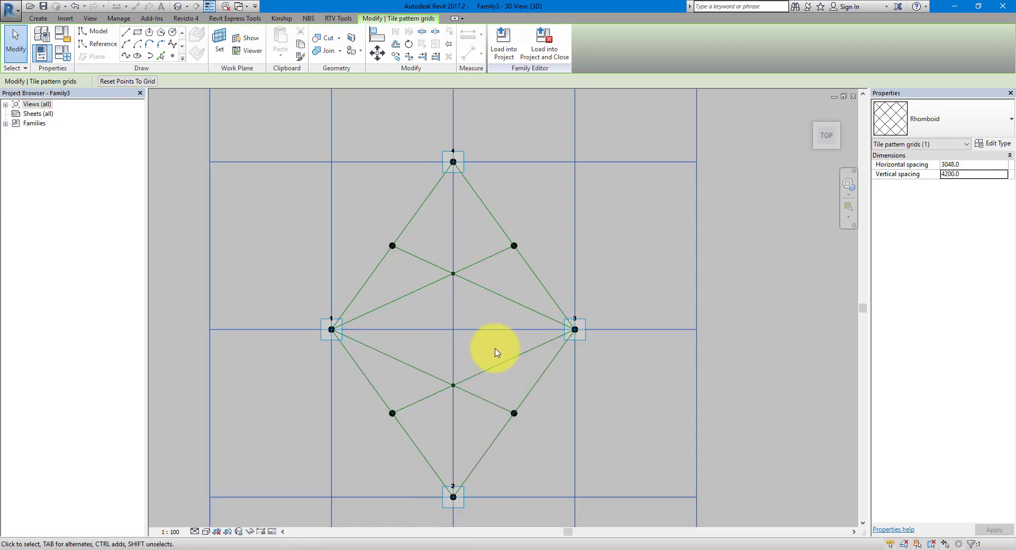
left_click_drag(760, 183, 676, 254)
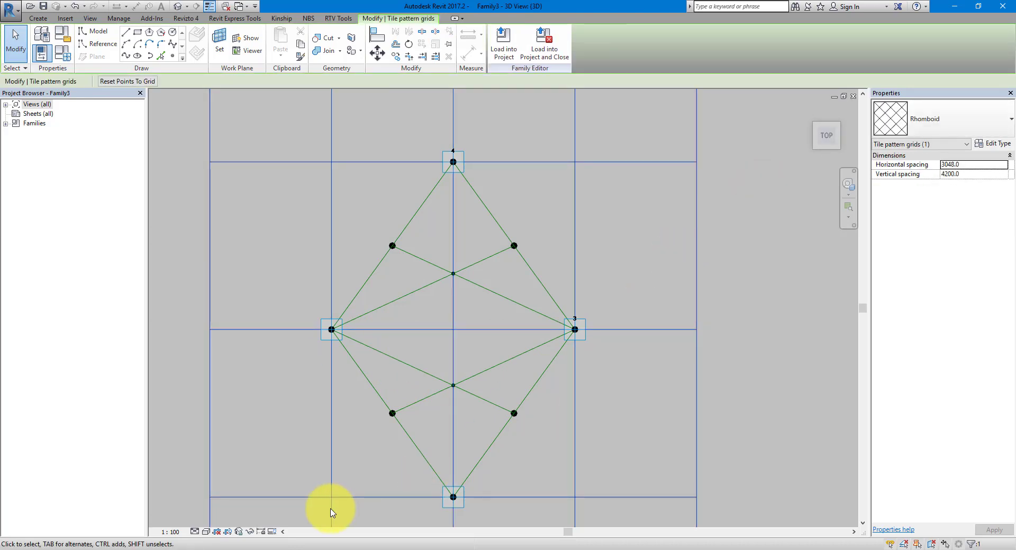
left_click(250, 532)
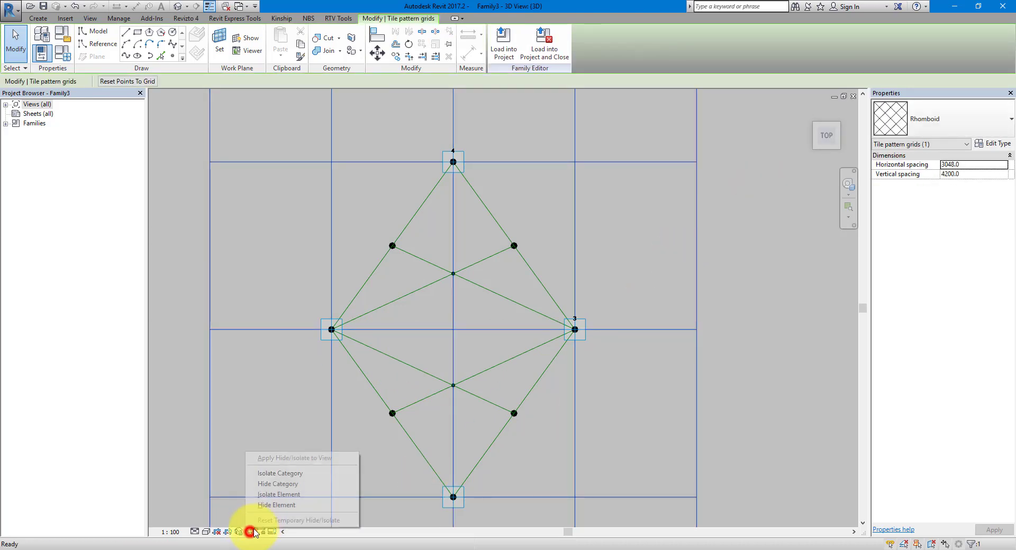
- Temporarily hide the tile pattern grid and orbit to see the panel in 3D
left_click(269, 506)
left_click(670, 297)
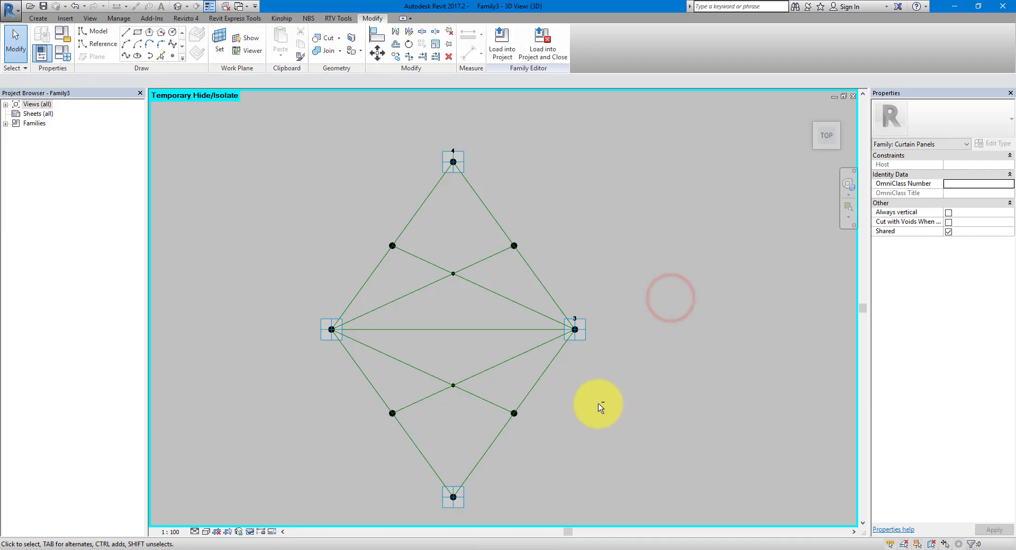
middle_click_drag(601, 406, 558, 325, "shift")
scroll(556, 252, "up", 3)
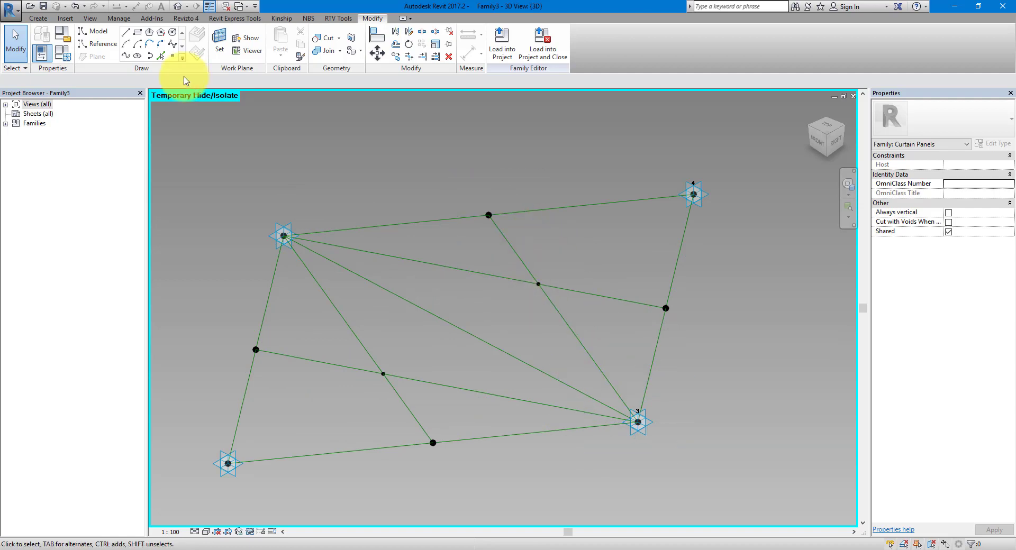
- Place a work-plane reference point at the central diagonal crossing, dismissing the identical-points warning
left_click(173, 57)
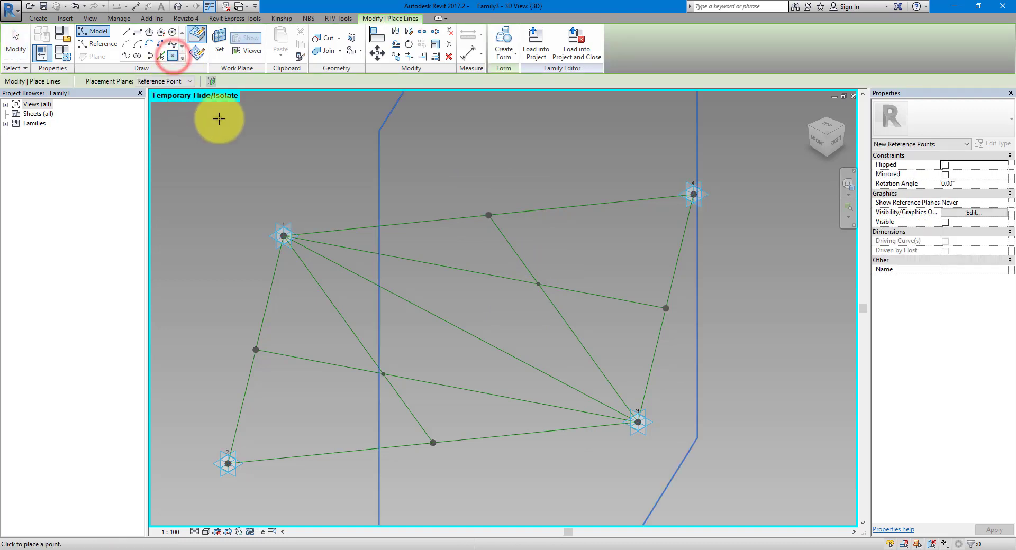
left_click(193, 55)
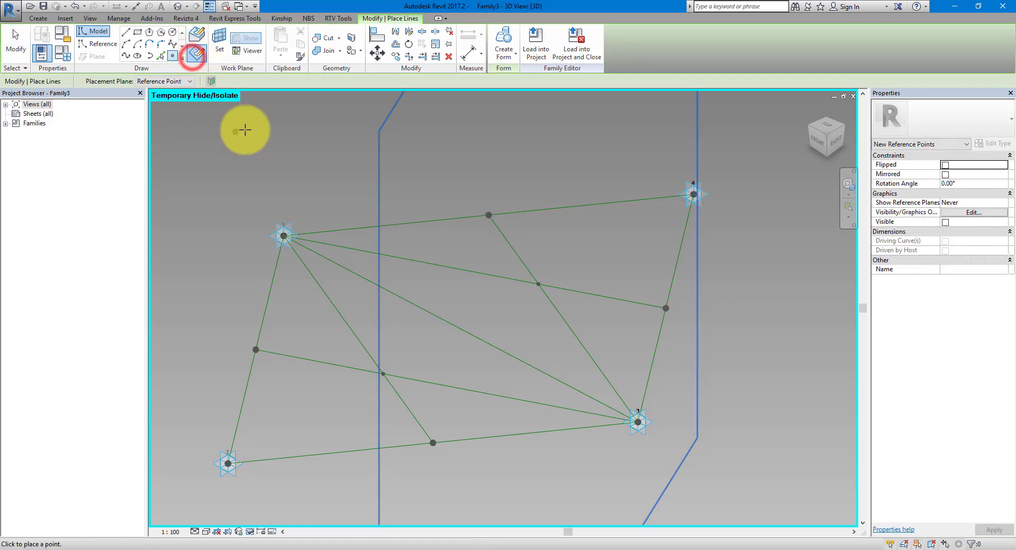
left_click(220, 53)
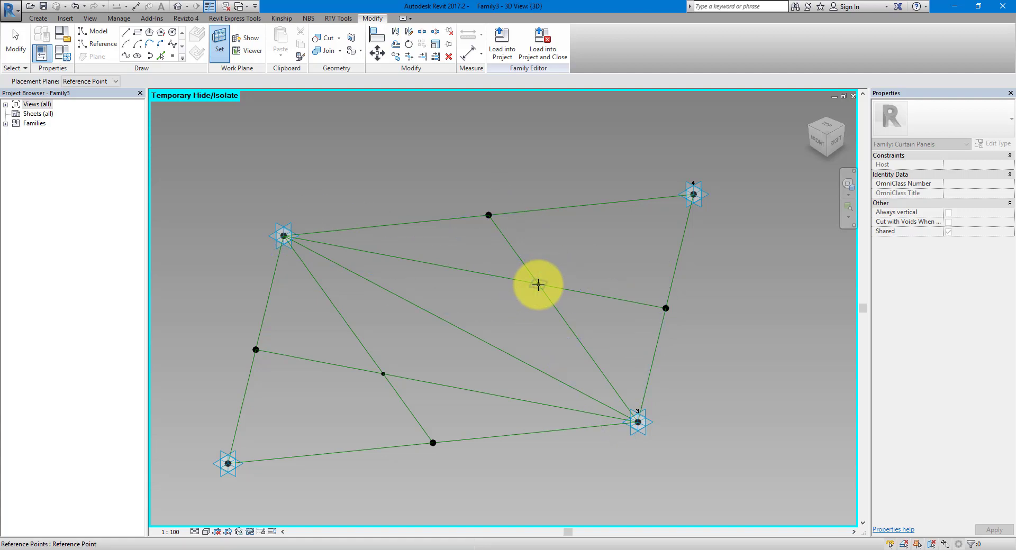
left_click(539, 286)
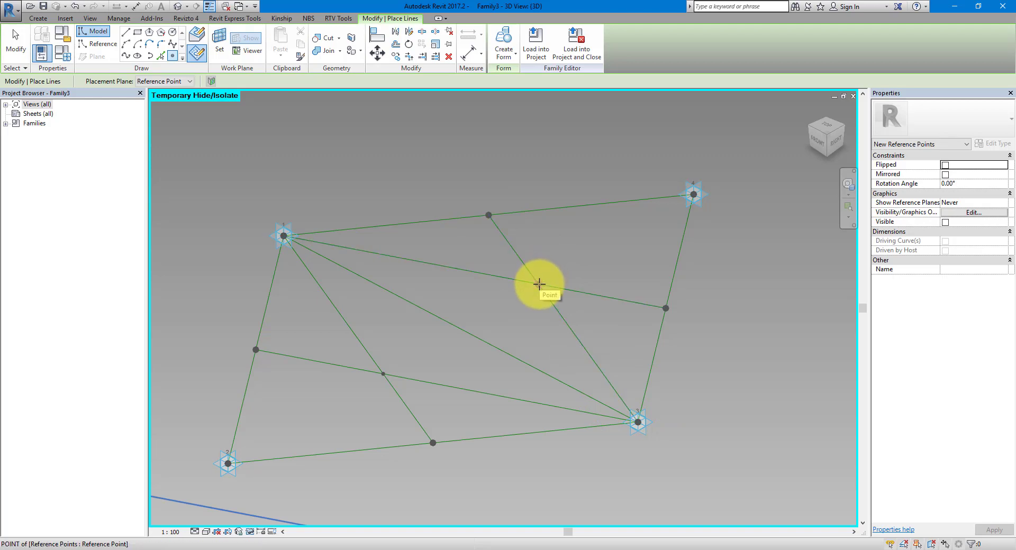
left_click(539, 284)
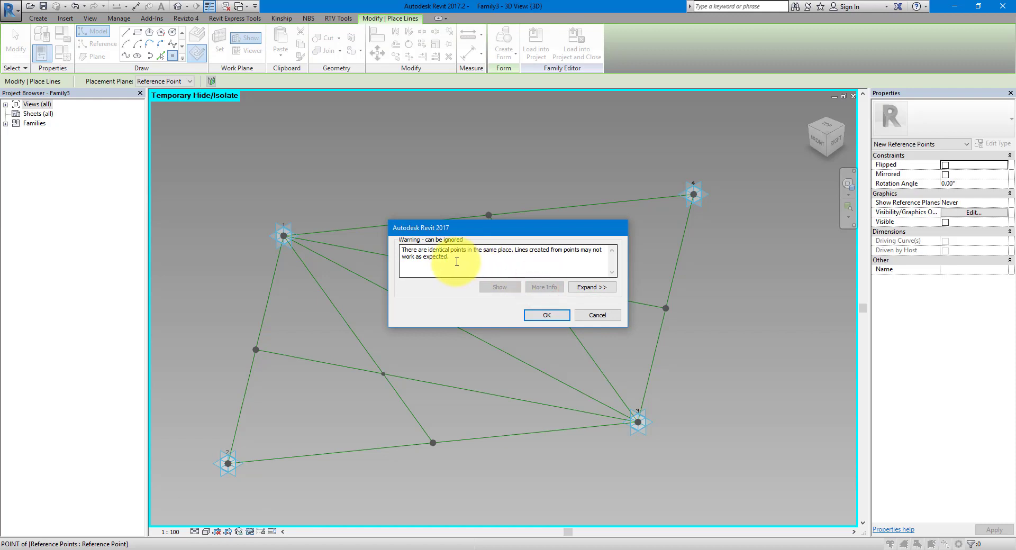
left_click_drag(455, 260, 378, 239)
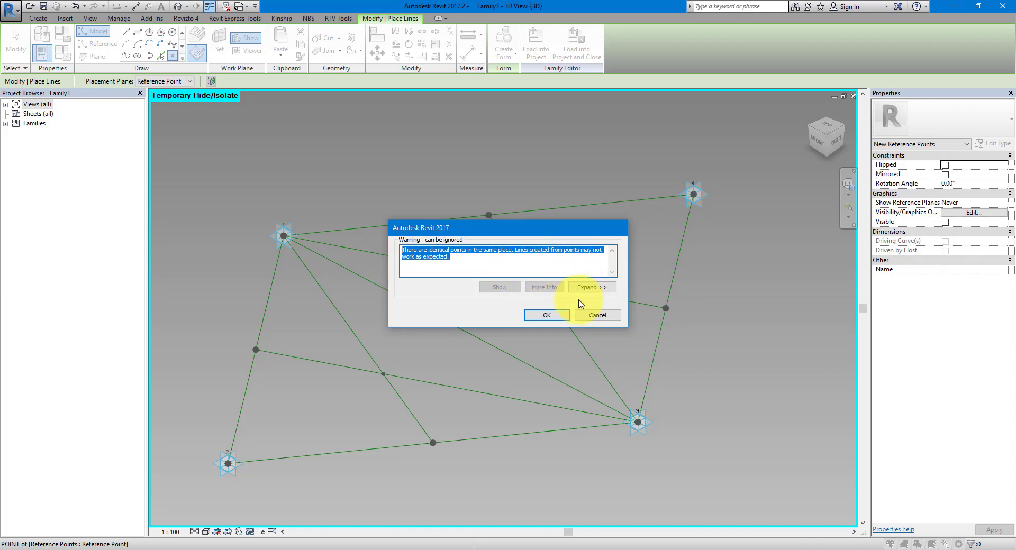
left_click(547, 316)
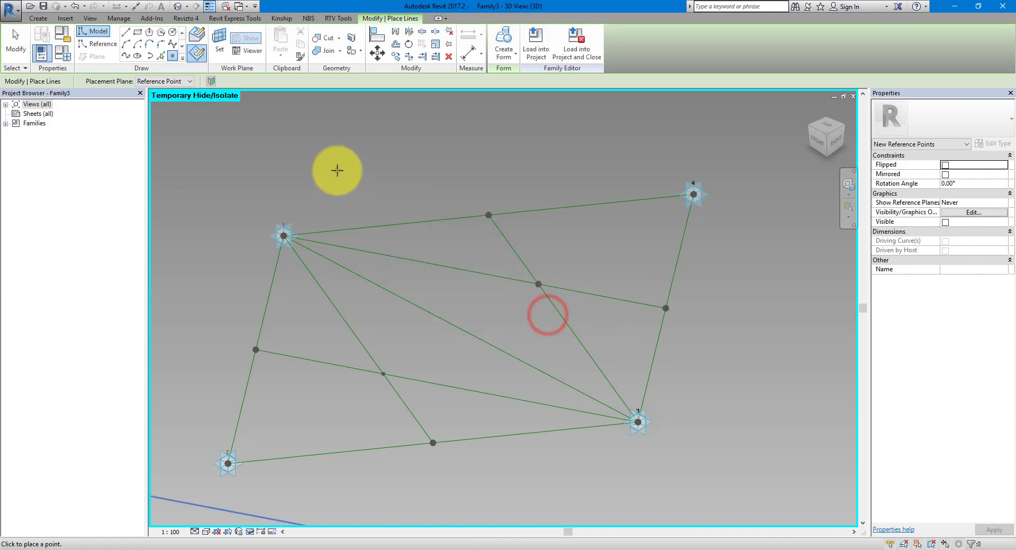
- Place a second reference point at the lower-left line crossing and dismiss the warning
left_click(220, 49)
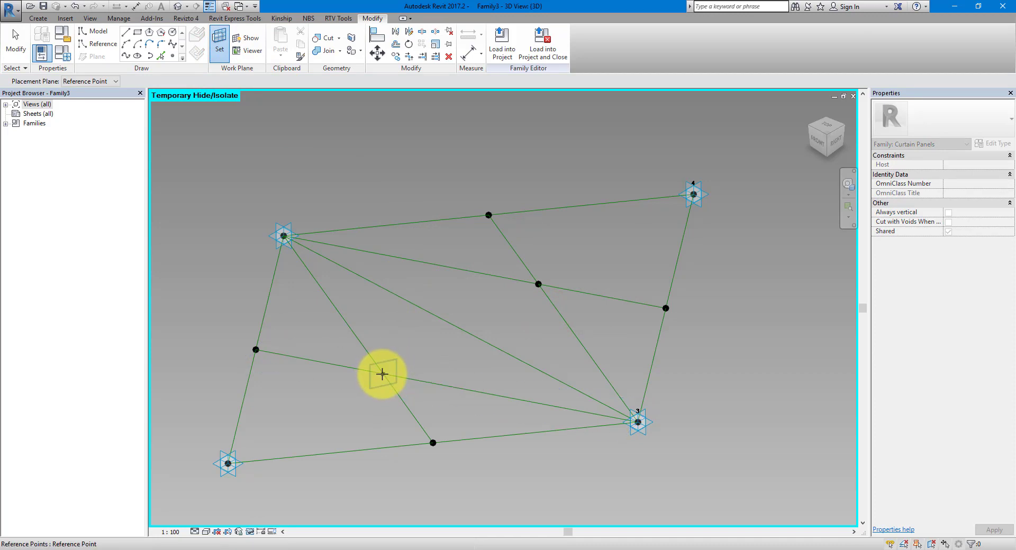
left_click(382, 373)
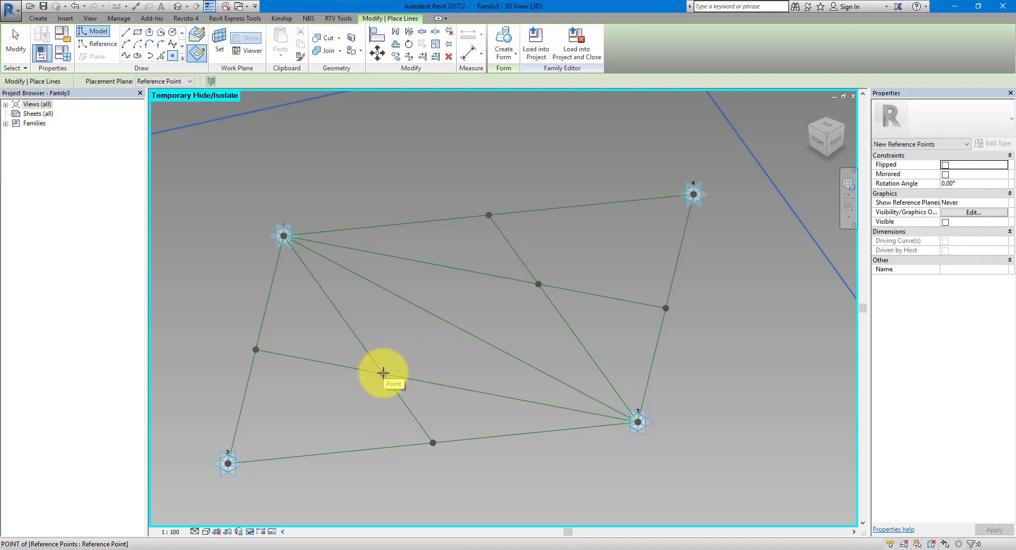
left_click(384, 373)
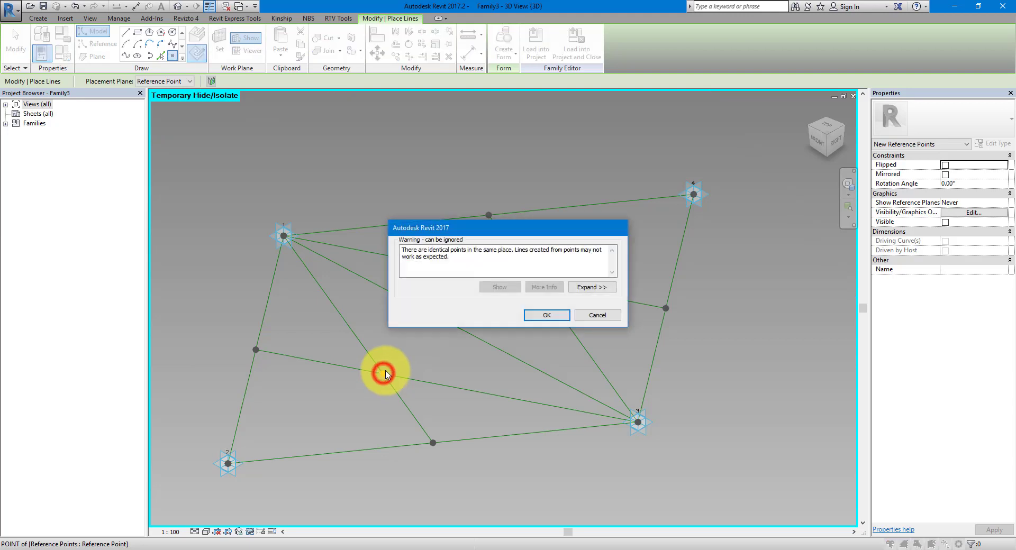
left_click(546, 316)
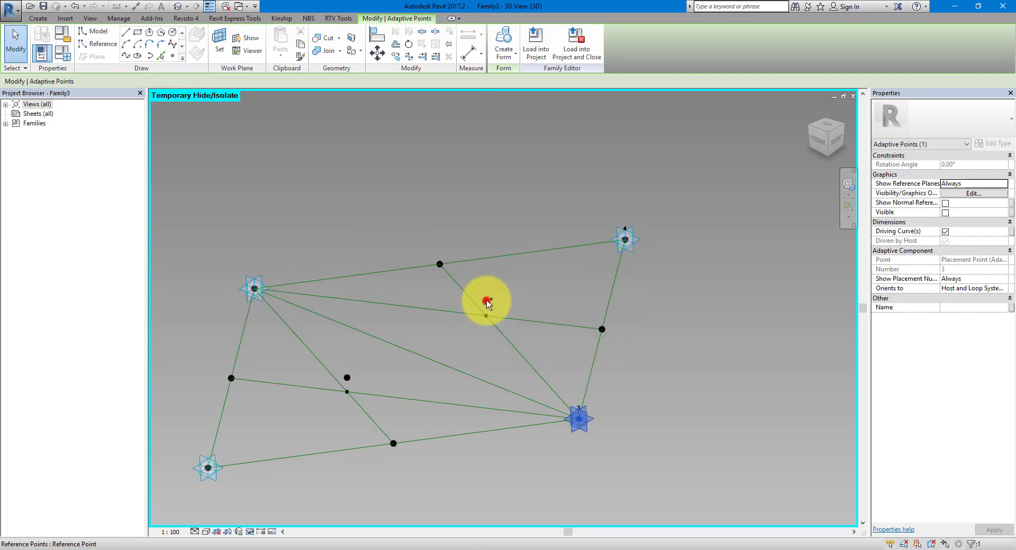
left_click(487, 300, "ctrl")
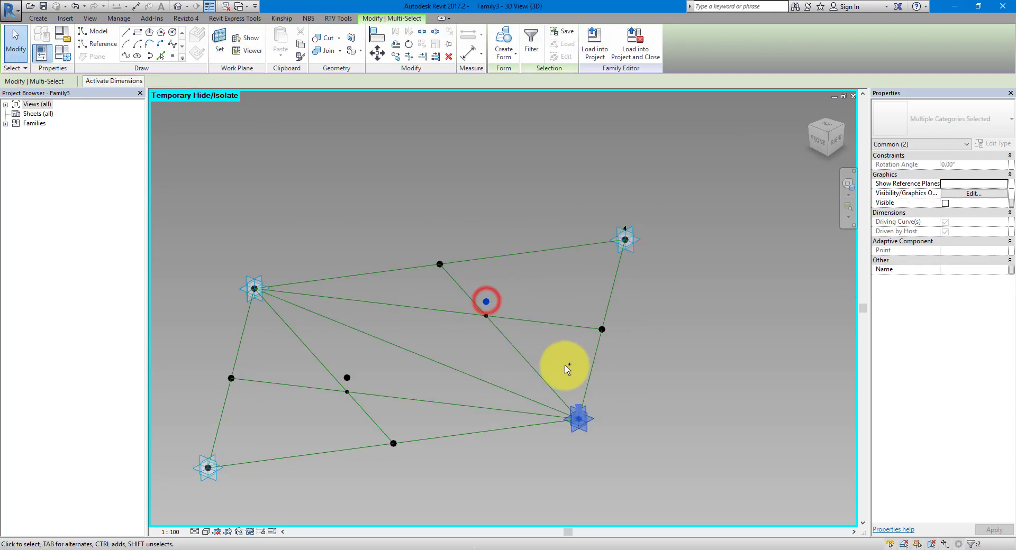
- Draw lines from the raised centre point to adaptive points 3 and 4
left_click(125, 57)
left_click_drag(471, 269, 496, 310)
left_click_drag(601, 197, 636, 255, "ctrl")
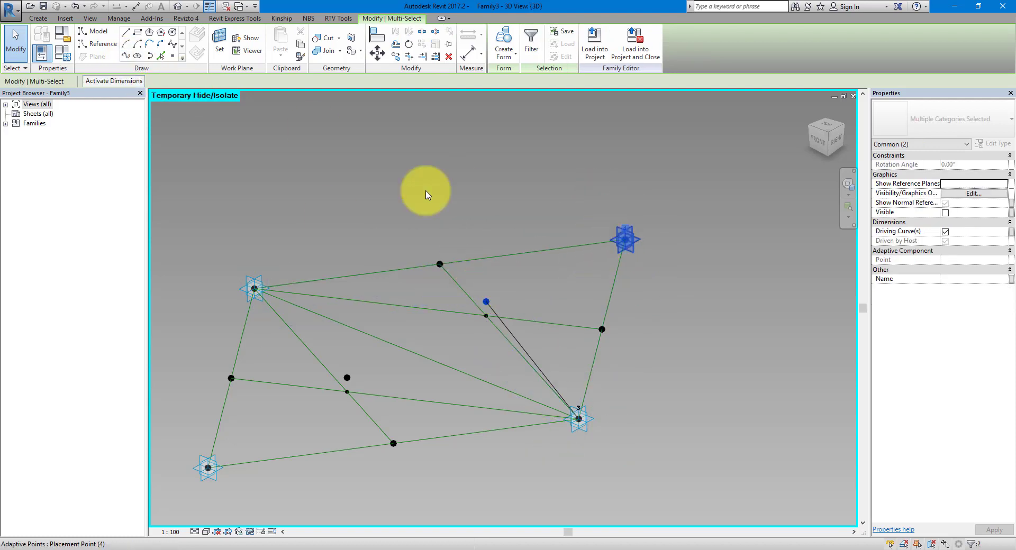
left_click(126, 56)
- Make both lines reference lines and create a flat triangular surface with the 4–3 edge
left_click(647, 189)
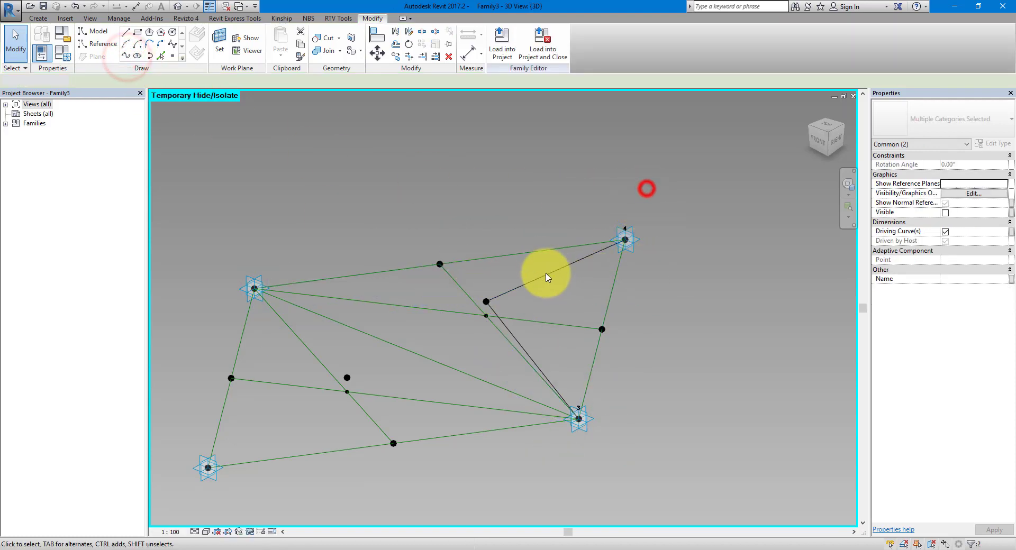
left_click(539, 276)
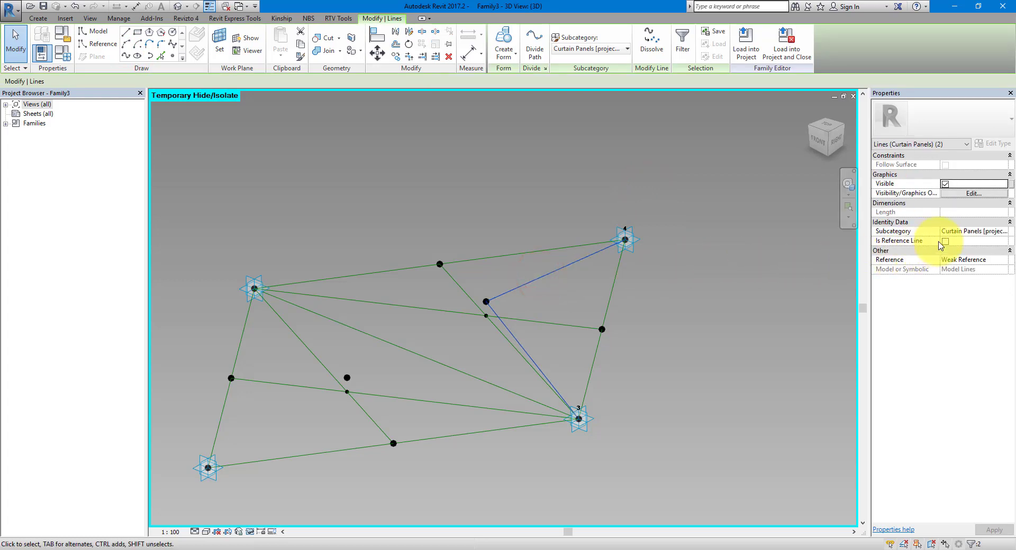
left_click(946, 242)
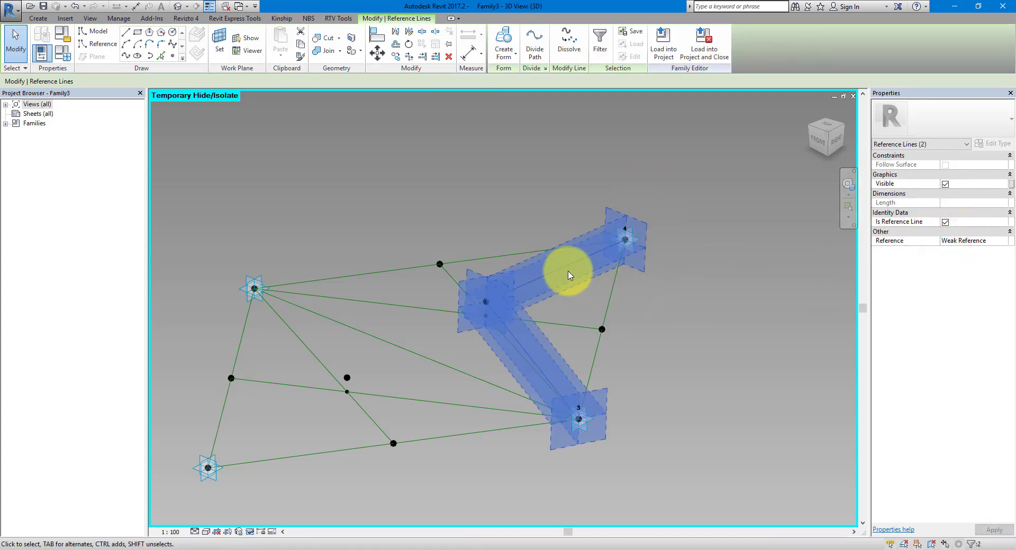
left_click(617, 284, "ctrl")
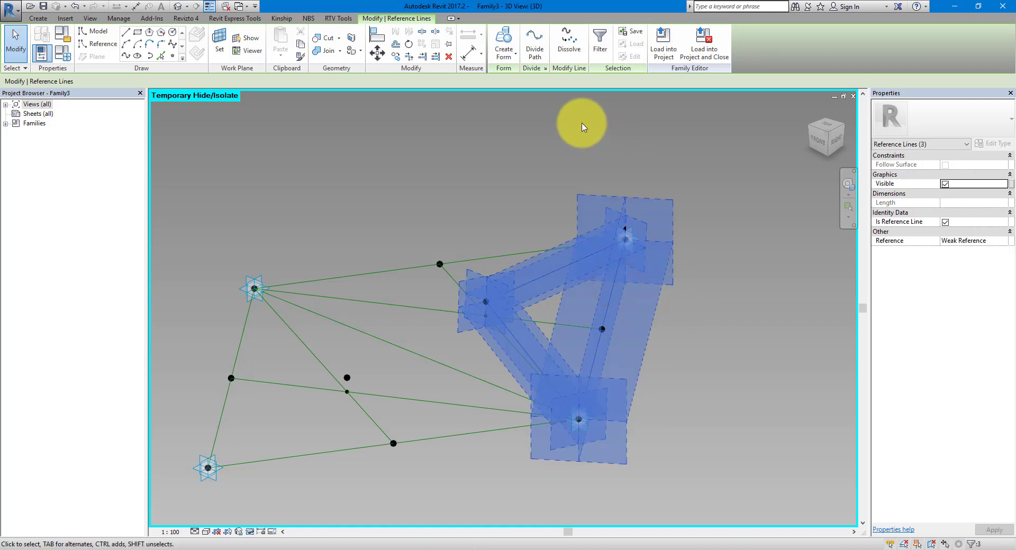
left_click(501, 38)
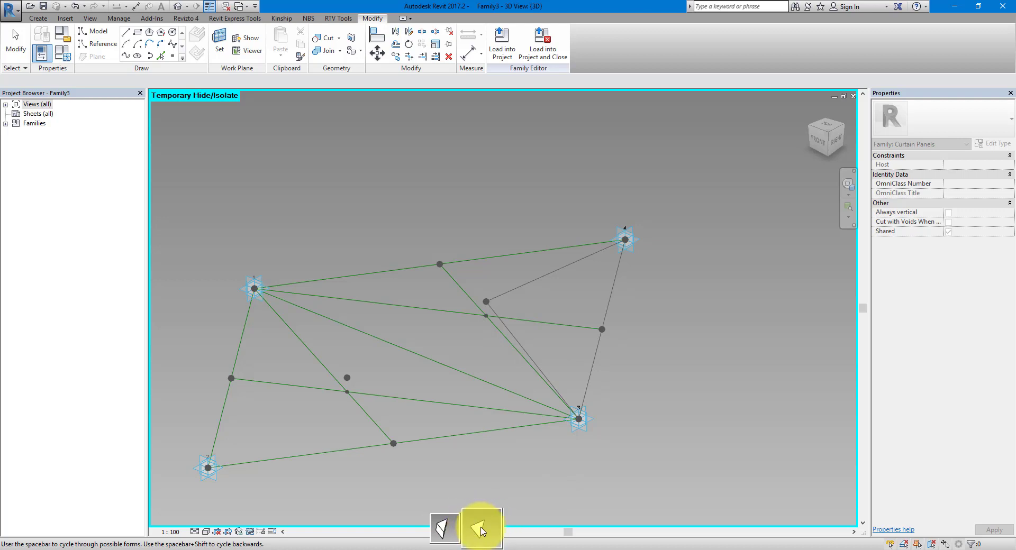
left_click(480, 530)
middle_click_drag(633, 390, 577, 418, "shift")
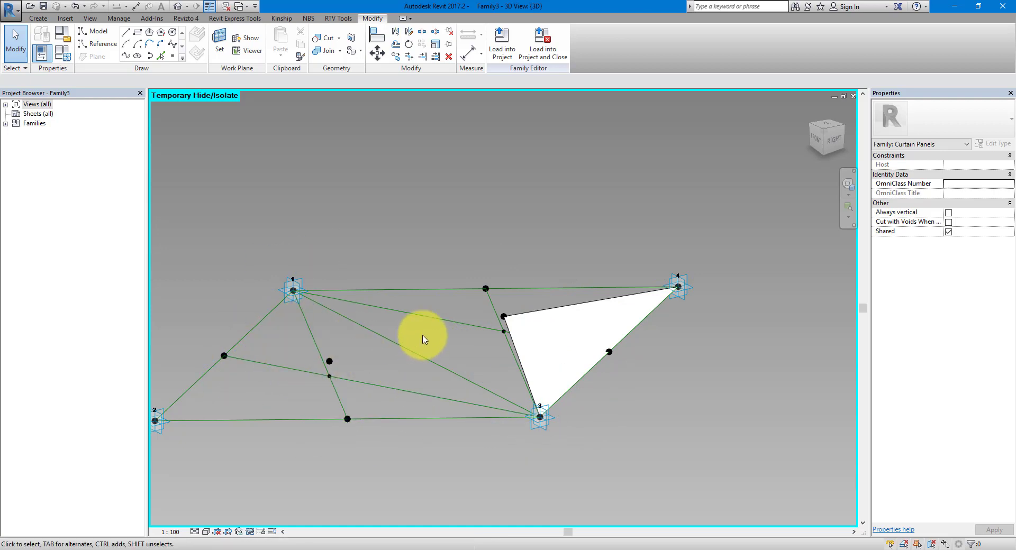
- Build a flat surface facet from the next facet's three reference lines
middle_click_drag(420, 335, 499, 313, "shift")
left_click(501, 306)
left_click(263, 240)
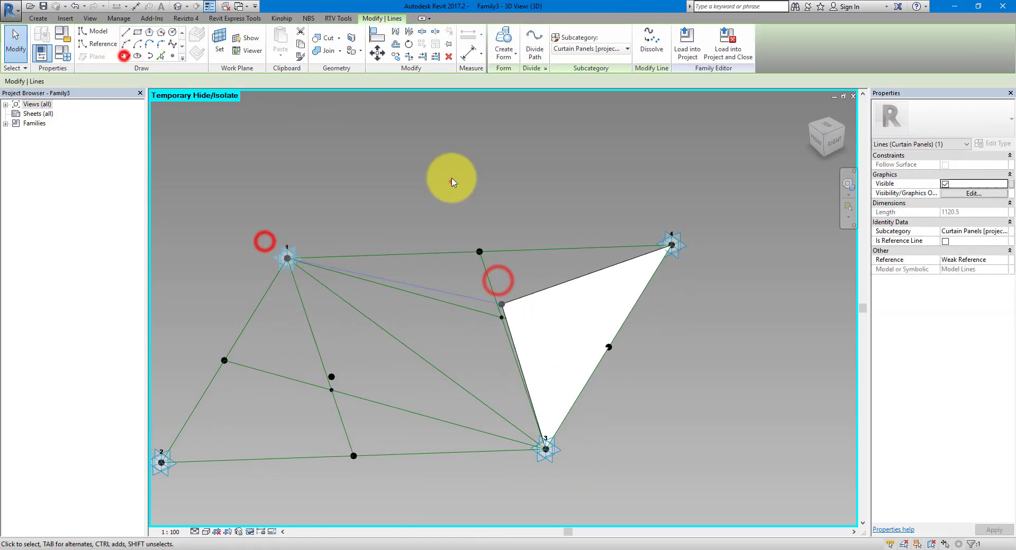
left_click(454, 179)
left_click(399, 281)
left_click(504, 41)
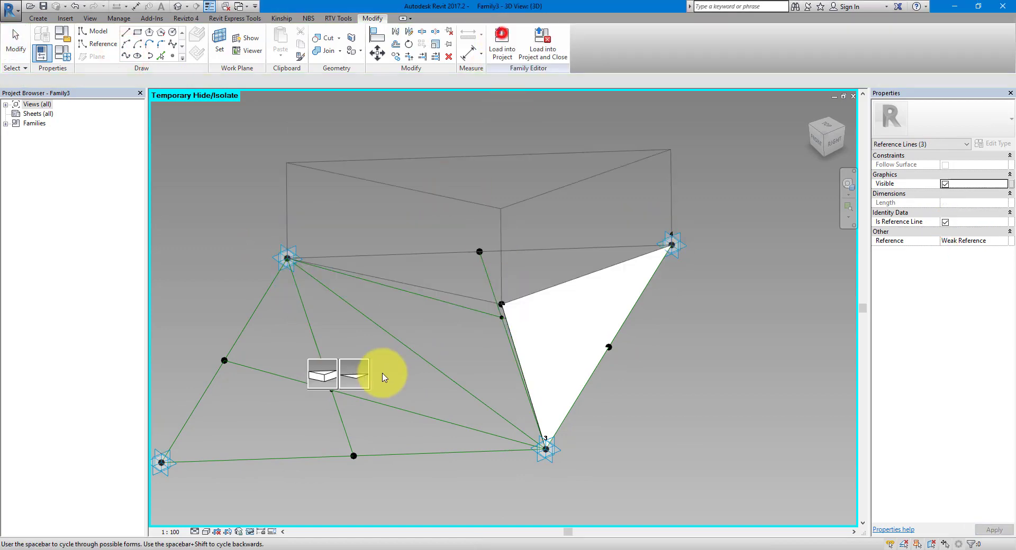
left_click(363, 374)
- Build the upper facet as a flat surface form
left_click(443, 295)
left_click(517, 353)
left_click(480, 302)
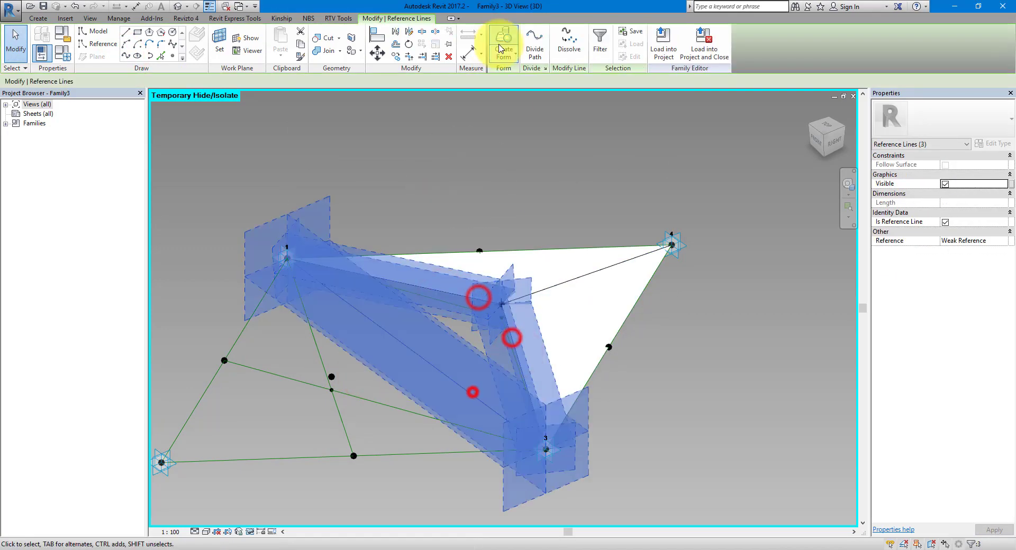
left_click(356, 470)
middle_click_drag(356, 470, 318, 238, "shift")
- Draw lines from the lower-left raised point to points 1, 2 and 3
left_click(311, 229)
left_click(415, 327, "ctrl")
left_click(127, 57)
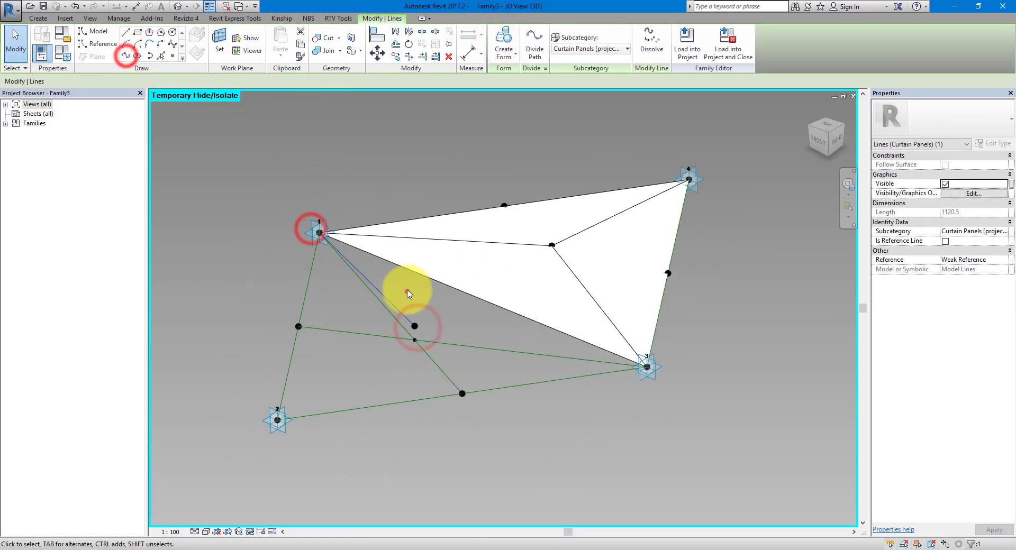
left_click(277, 420)
left_click(415, 326, "ctrl")
left_click(647, 366, "ctrl")
left_click(127, 57)
- Create the left facet surface from the two new lines and the 1–2 edge
left_click(398, 310)
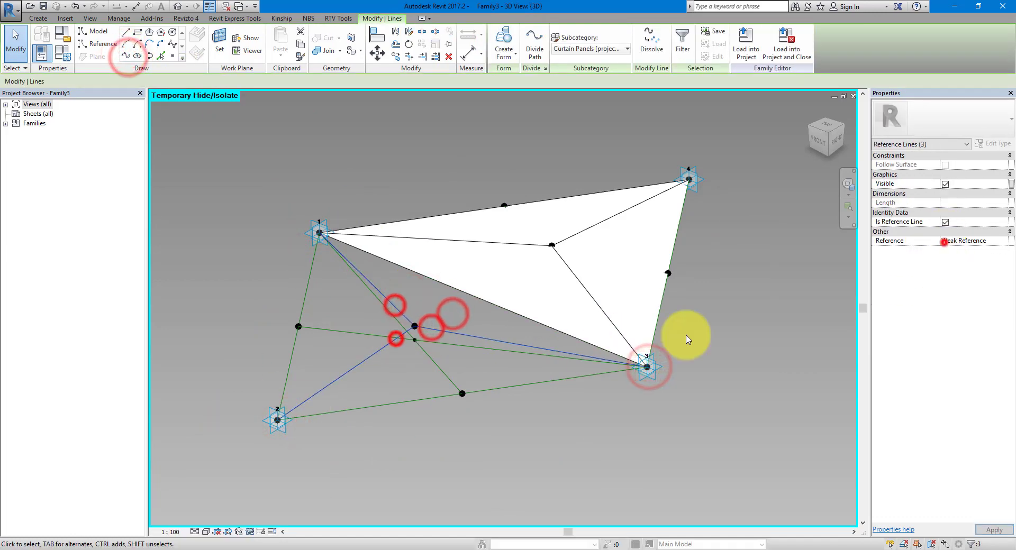
left_click(376, 352, "ctrl")
left_click(303, 305, "ctrl")
left_click(510, 36)
left_click(173, 444)
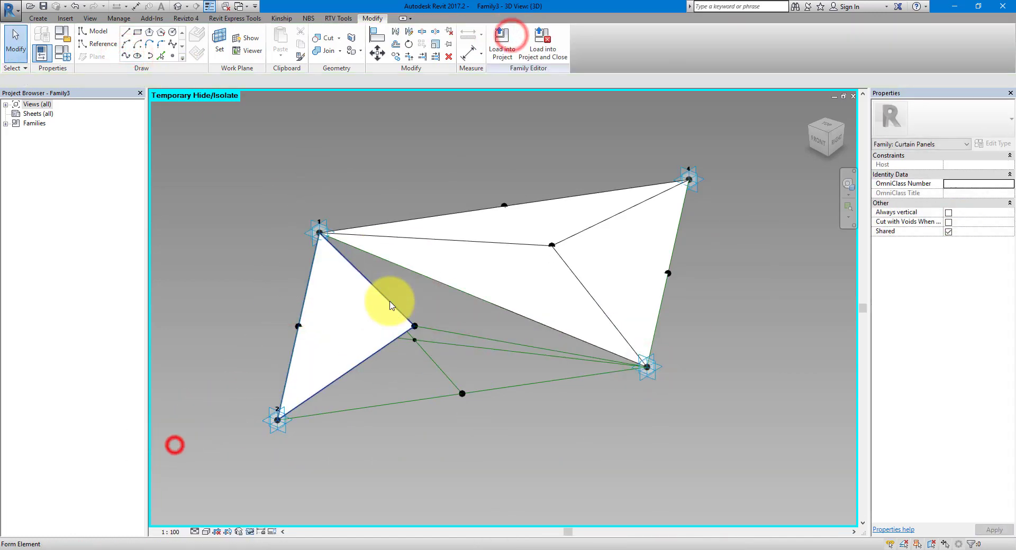
- Build one more flat surface facet from the remaining reference lines
left_click(388, 296)
left_click(454, 288)
left_click(469, 333)
left_click(506, 39)
left_click(323, 429)
left_click(432, 331)
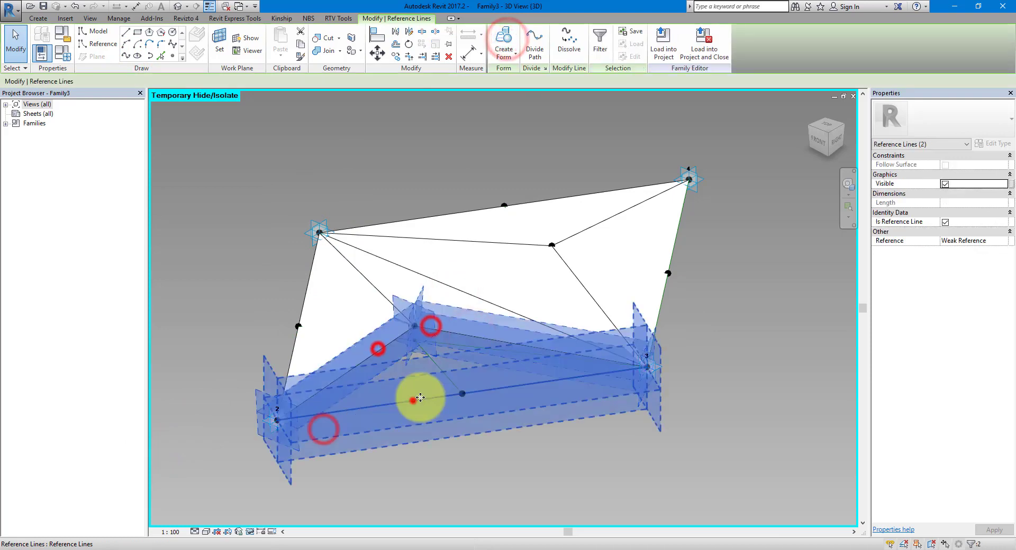
left_click(352, 521)
middle_click_drag(531, 441, 645, 207, "shift")
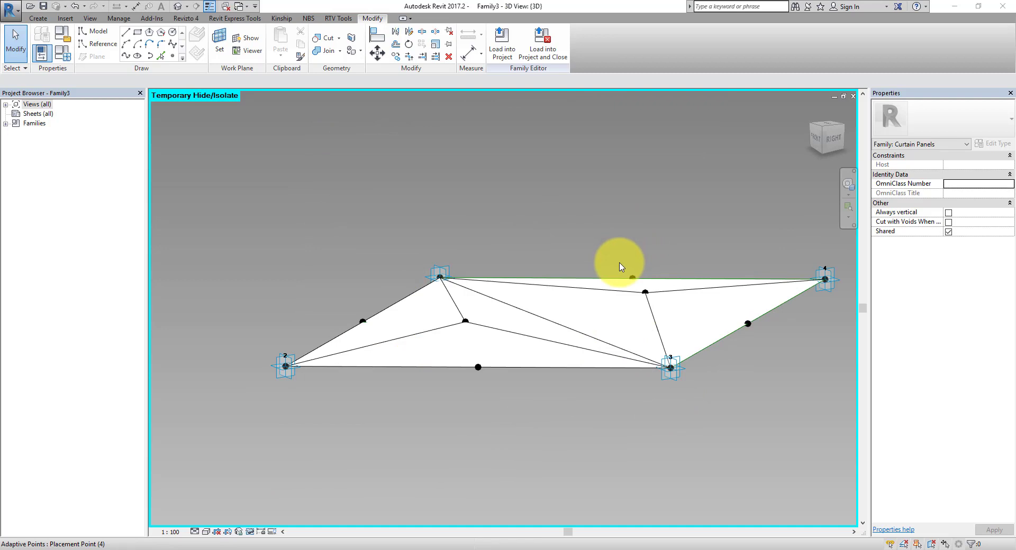
- Link both centre points' Offset to a new CenterOffset type parameter
left_click(647, 292)
left_click(466, 323, "ctrl")
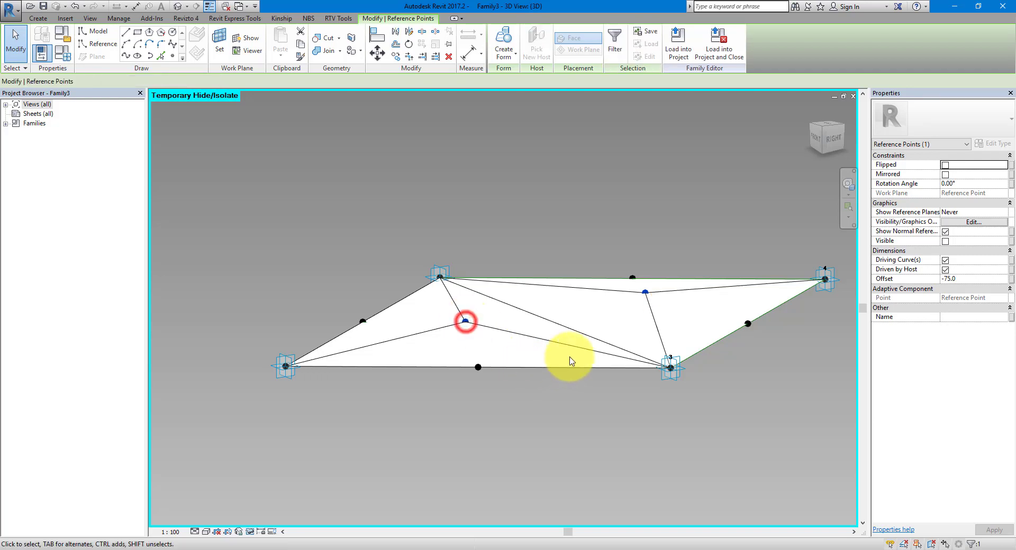
middle_click_drag(608, 419, 636, 369, "shift")
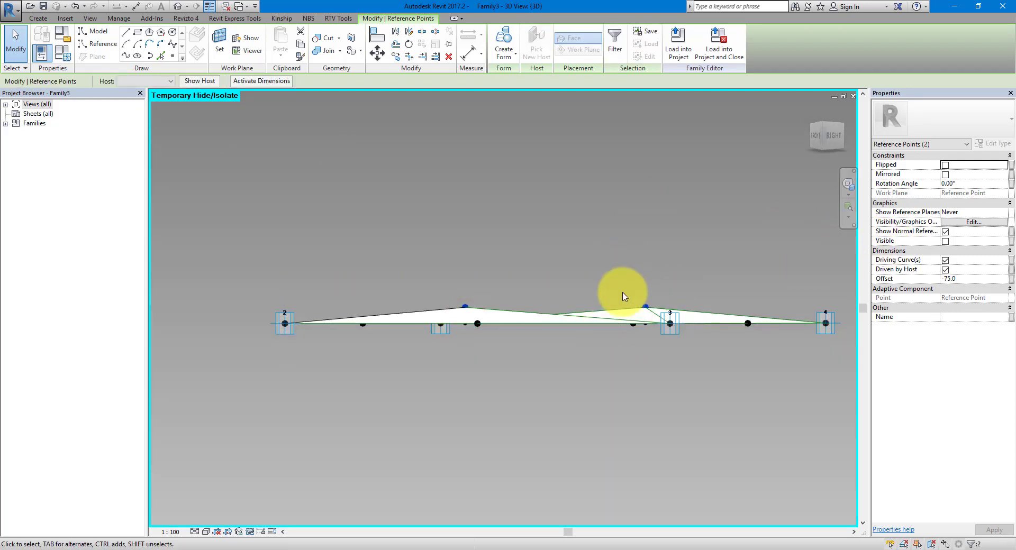
left_click(1011, 280)
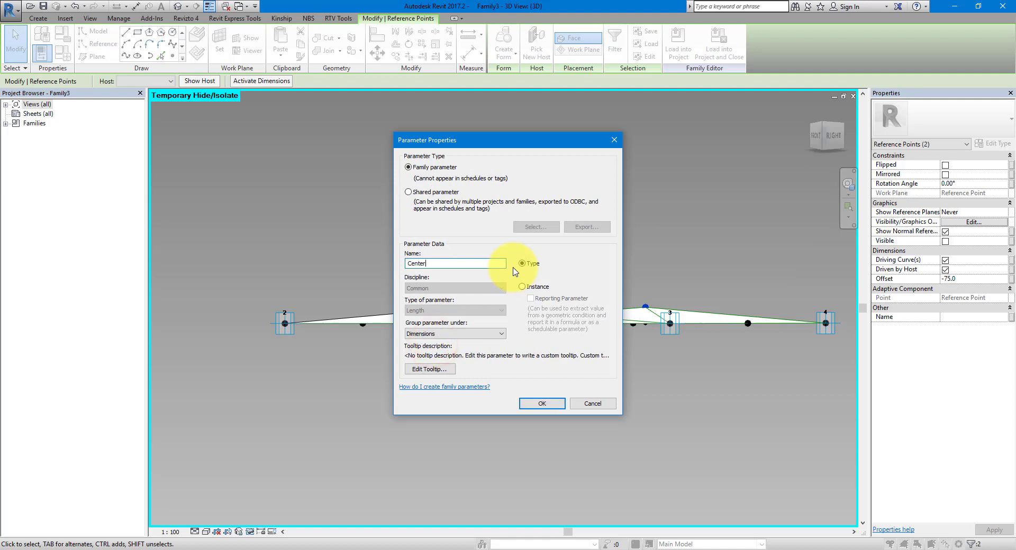
key("Return")
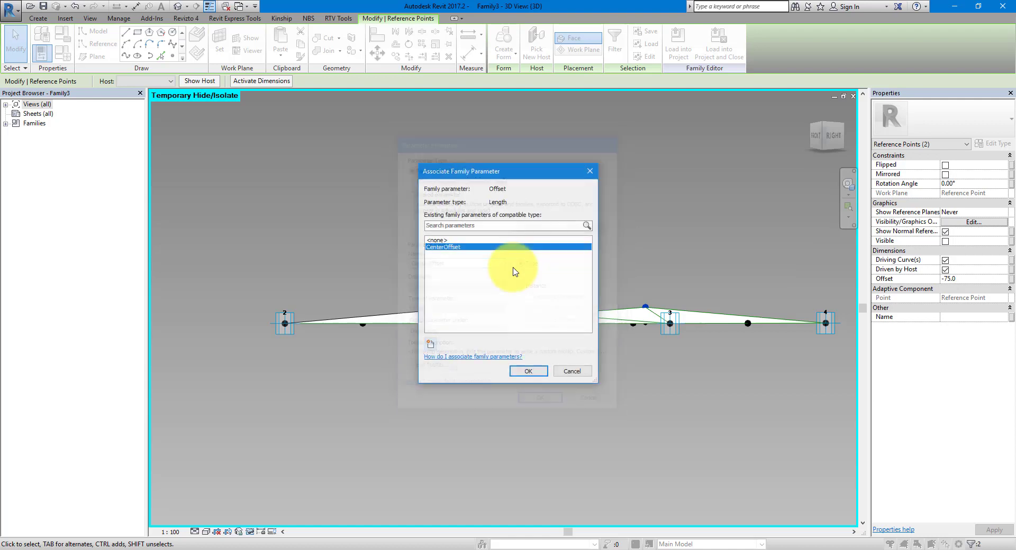
left_click(525, 370)
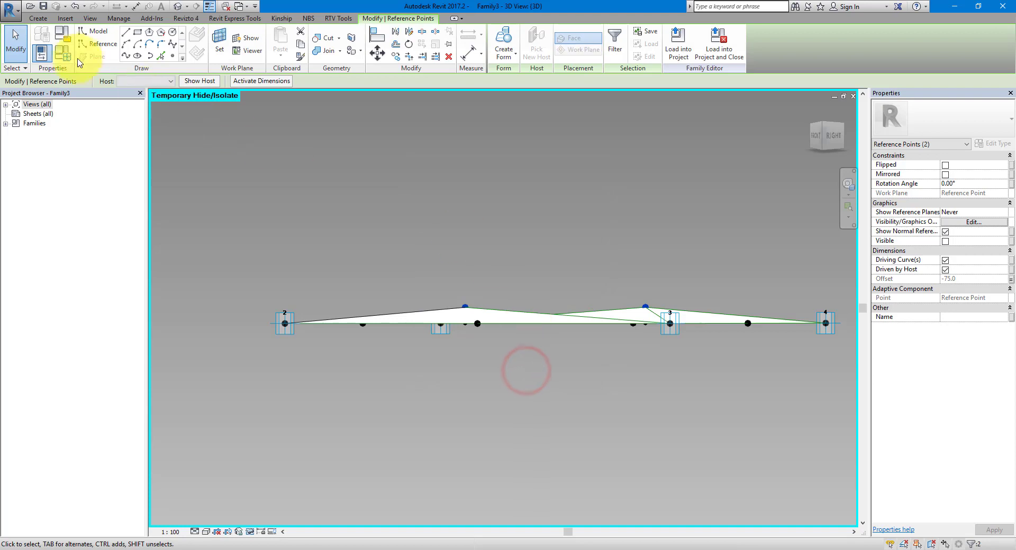
- Set CenterOffset to -150 in Family Types
left_click(66, 55)
left_click_drag(285, 132, 260, 130)
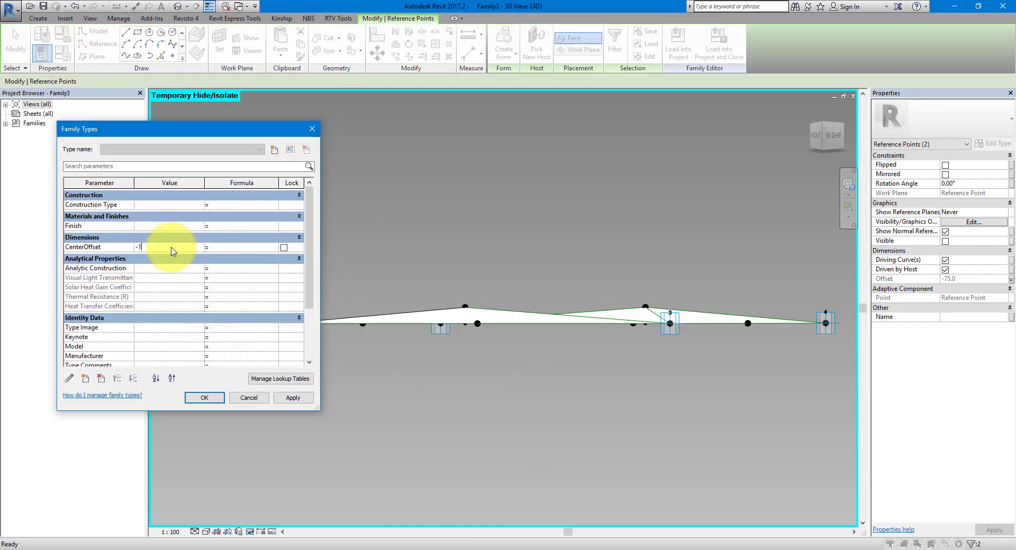
key("Return")
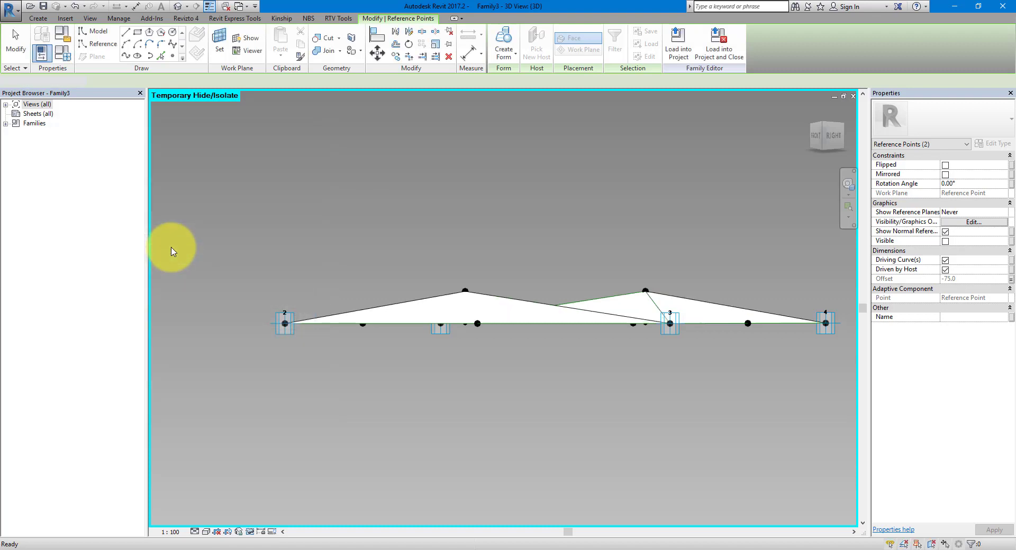
left_click(170, 250)
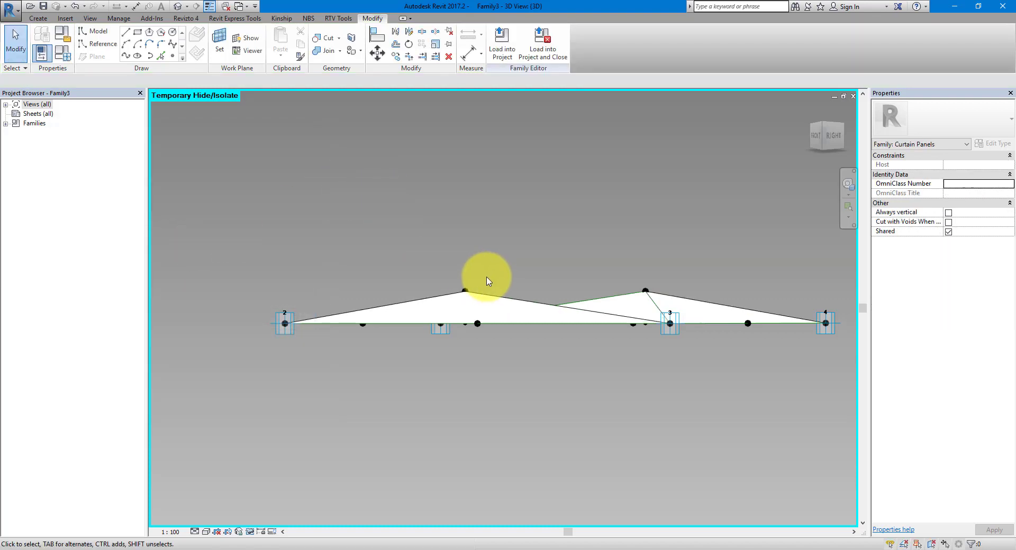
- Extrude the diagonal, left and bottom lines into a solid flattened to a thin slab
middle_click_drag(484, 258, 594, 274, "shift")
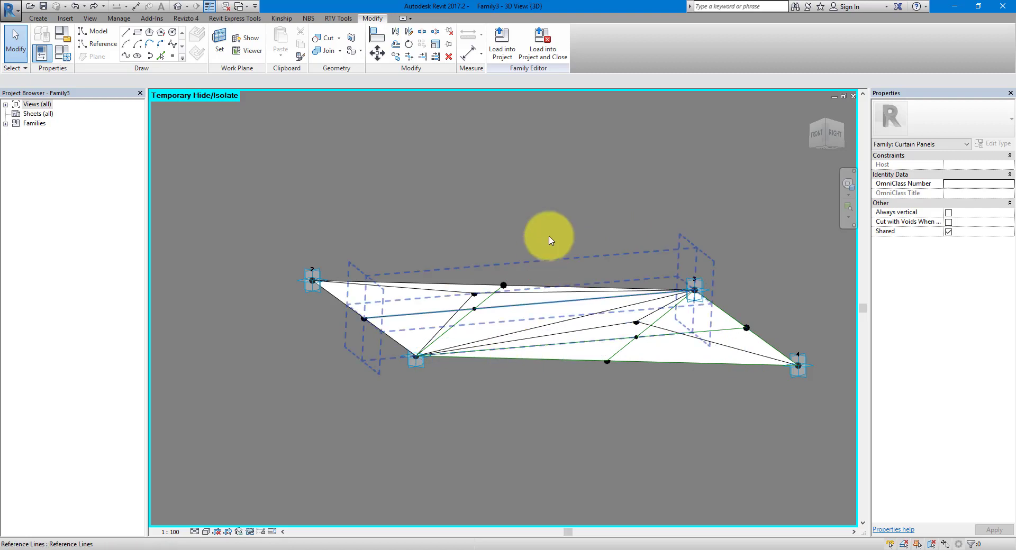
middle_click_drag(545, 234, 596, 462, "shift")
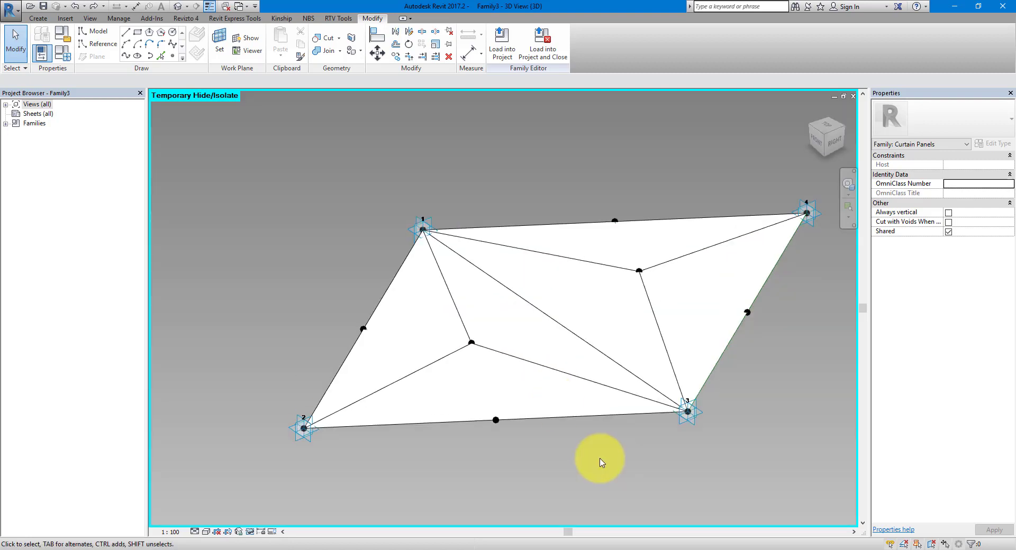
left_click(529, 305)
left_click(382, 290, "ctrl")
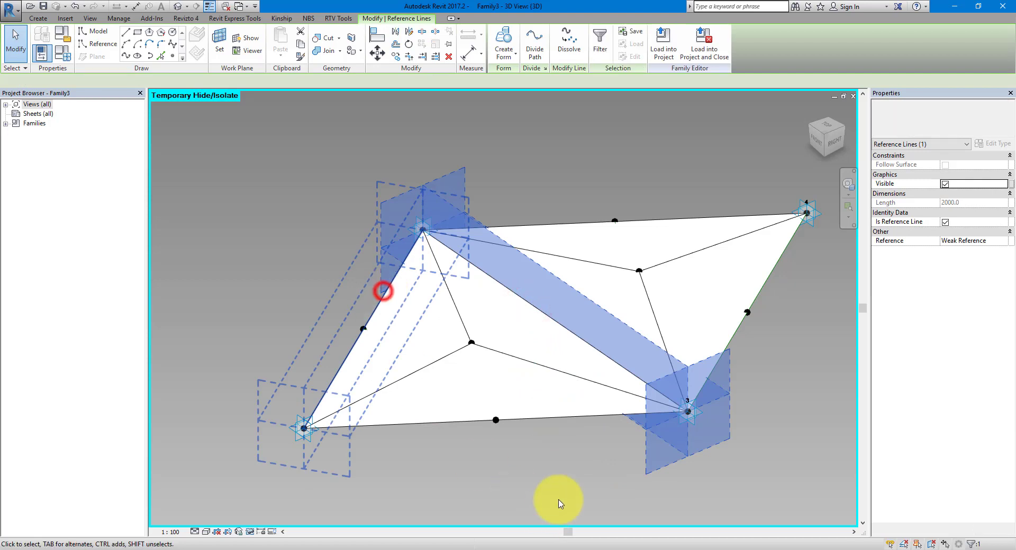
left_click(570, 417, "ctrl")
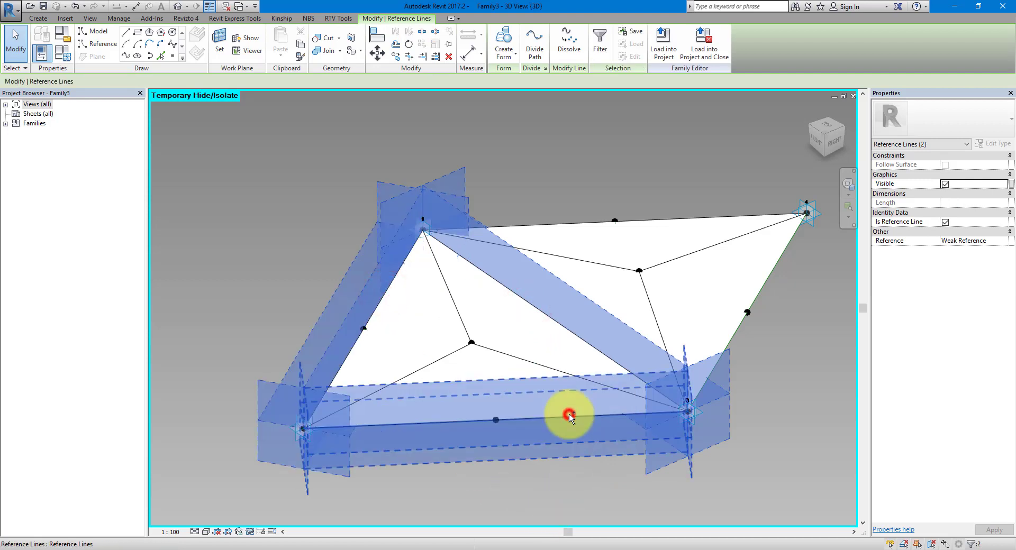
left_click(506, 43)
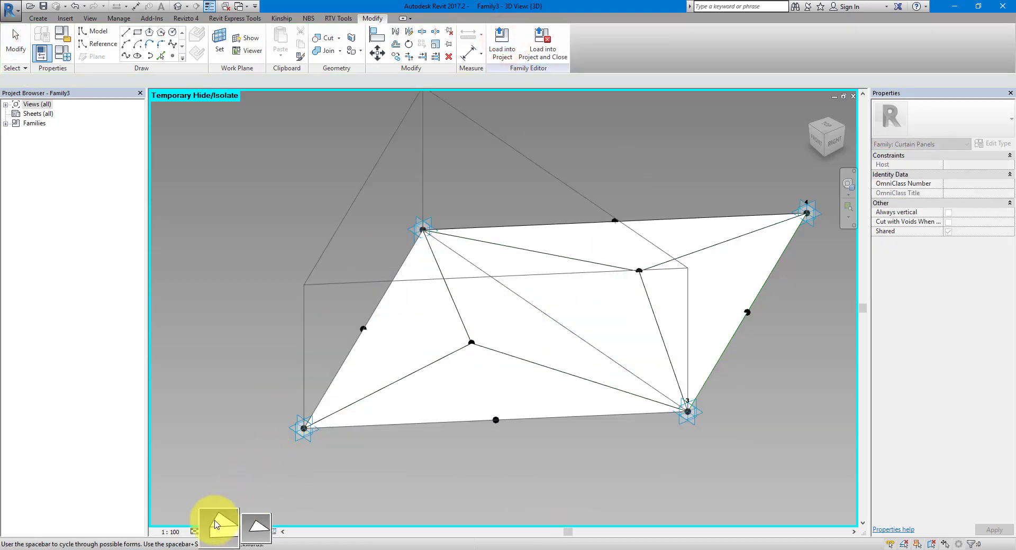
left_click(220, 527)
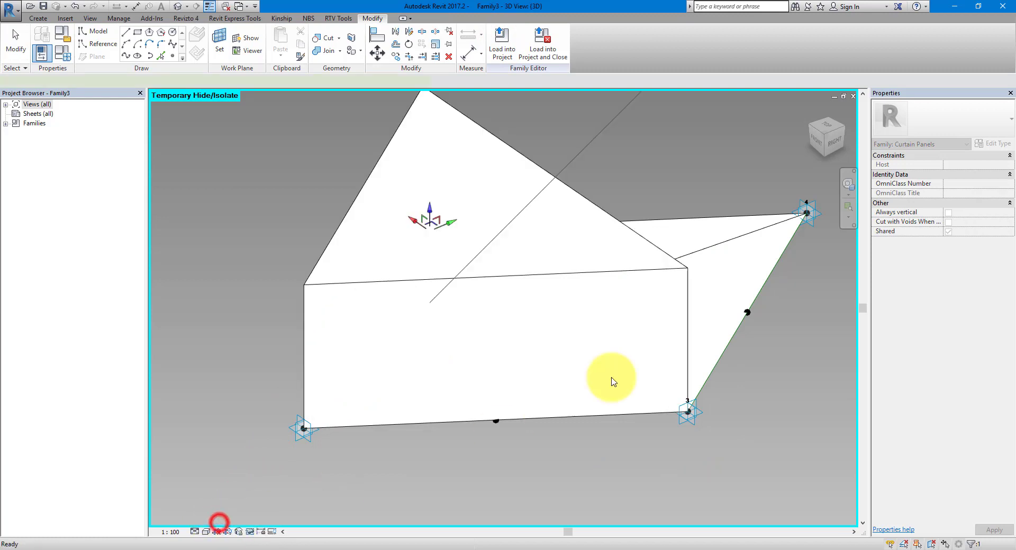
middle_click_drag(658, 367, 438, 179, "shift")
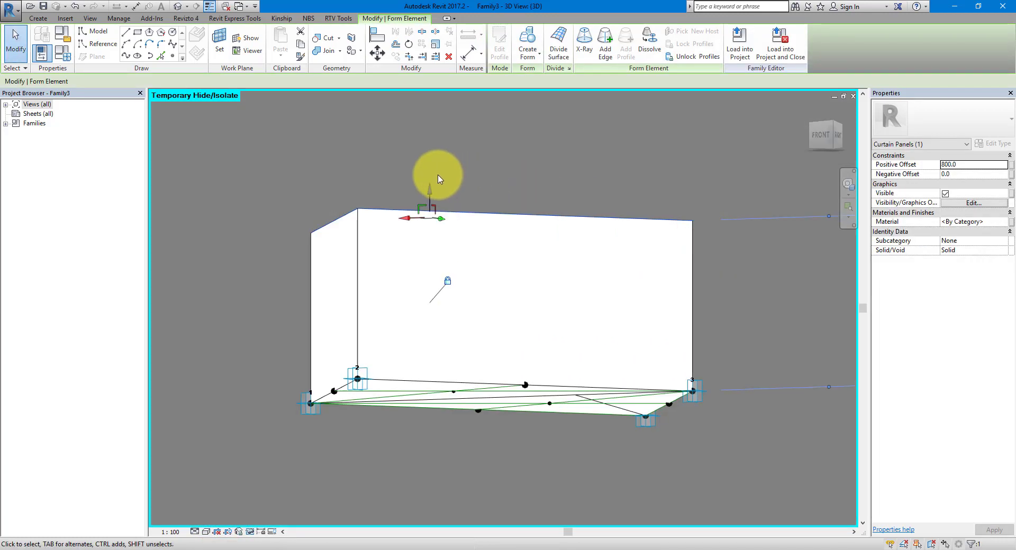
left_click_drag(430, 192, 435, 377)
middle_click_drag(749, 188, 844, 236, "shift")
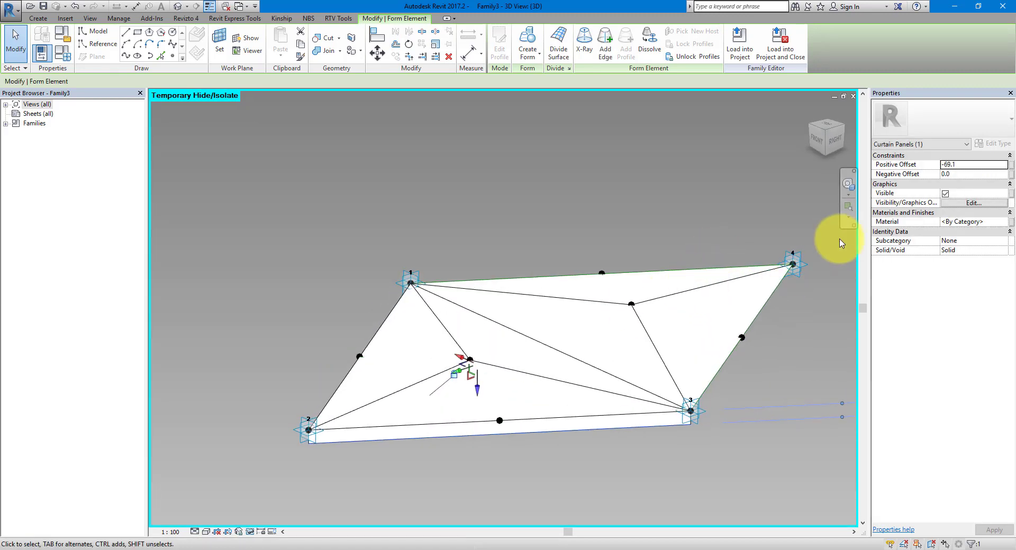
- Extrude the right, top and diagonal lines into a second thin solid slab
left_click(774, 292)
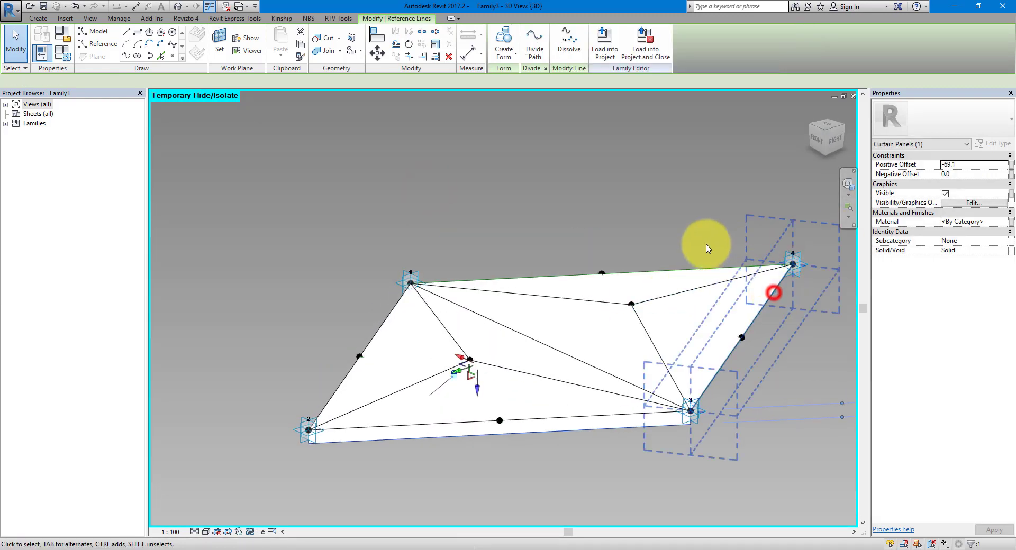
left_click(677, 268, "ctrl")
left_click(562, 352, "ctrl")
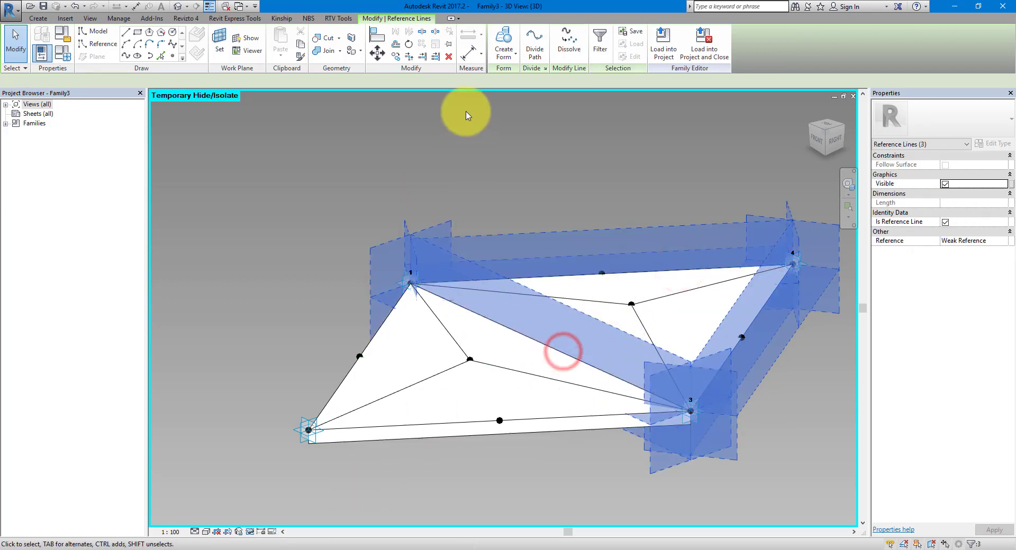
left_click(501, 40)
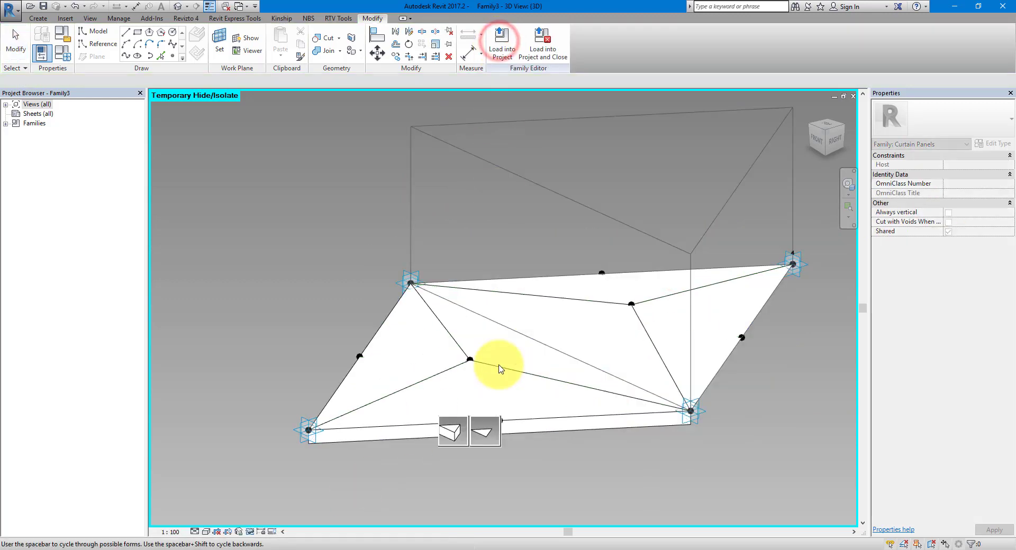
left_click(453, 426)
left_click_drag(571, 140, 762, 404)
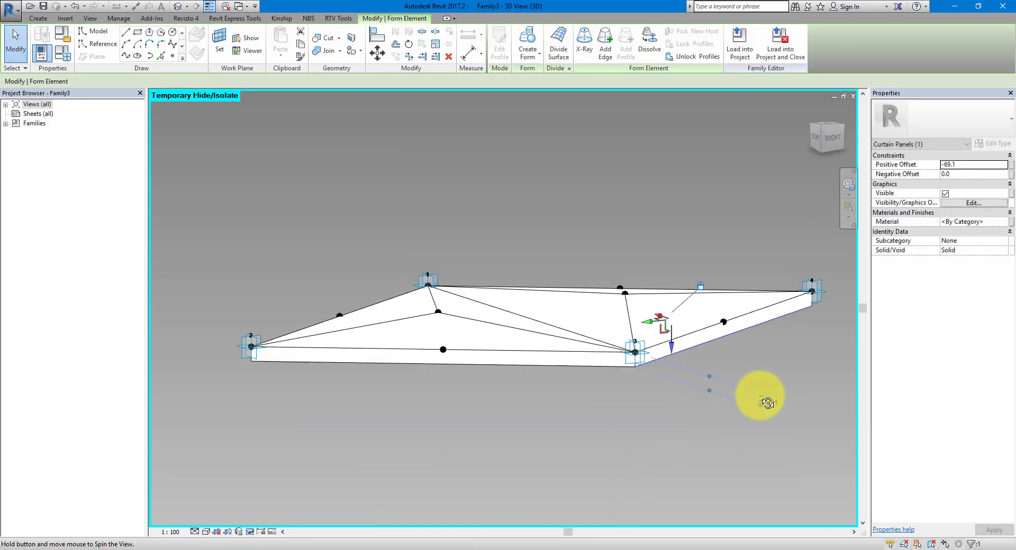
left_click(773, 372)
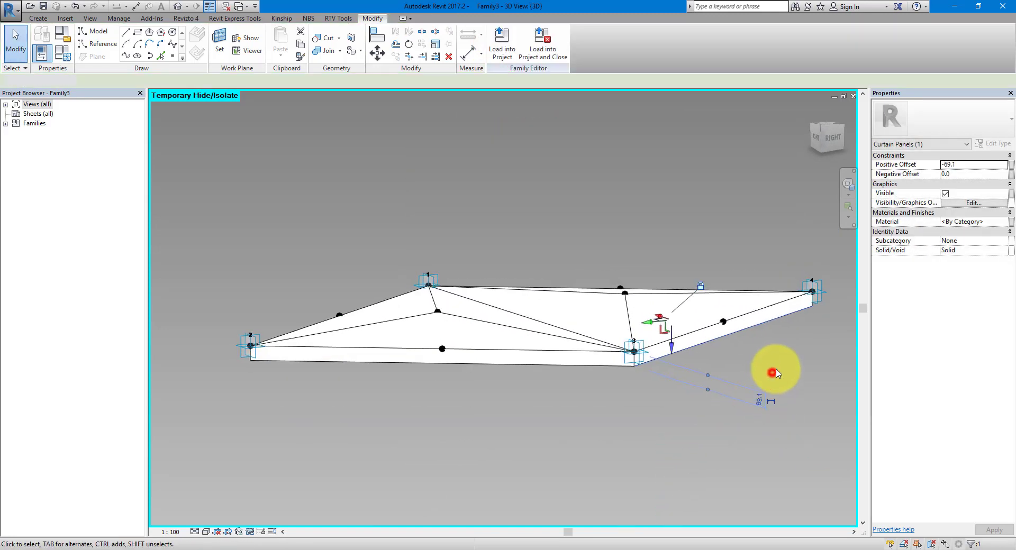
- Select both slabs and associate their Positive Offset with new type parameter BackPanelThickness
left_click(767, 324)
left_click(573, 365)
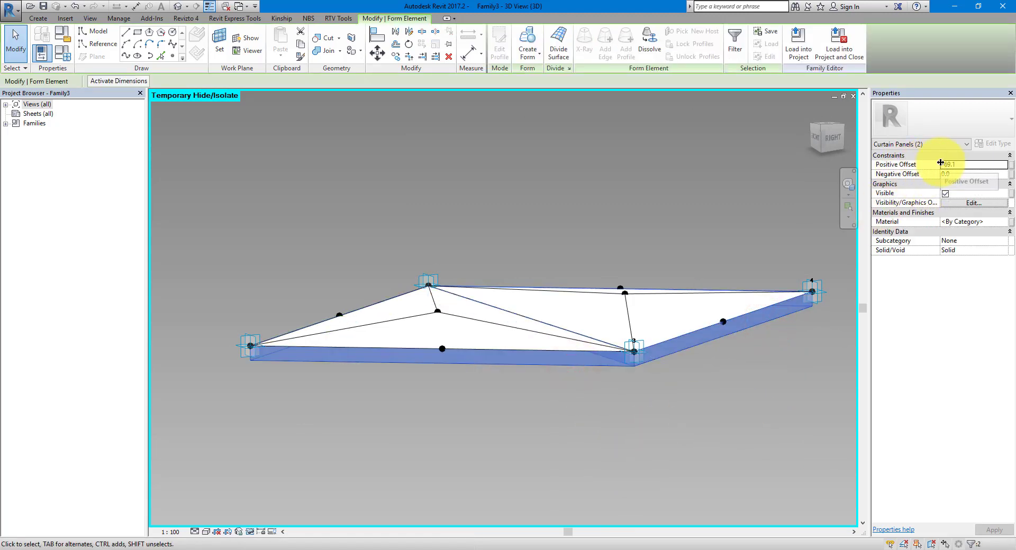
left_click(1011, 169)
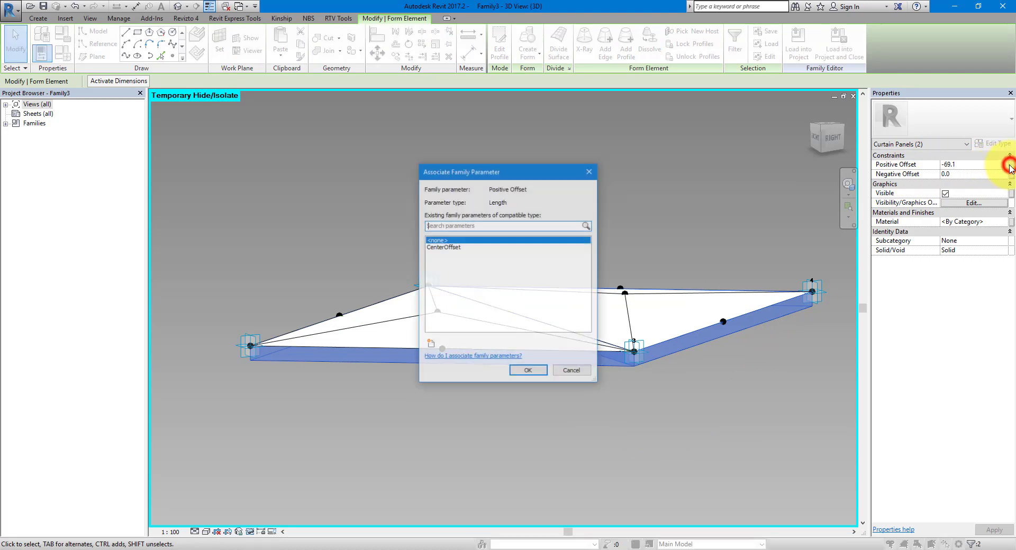
left_click(432, 342)
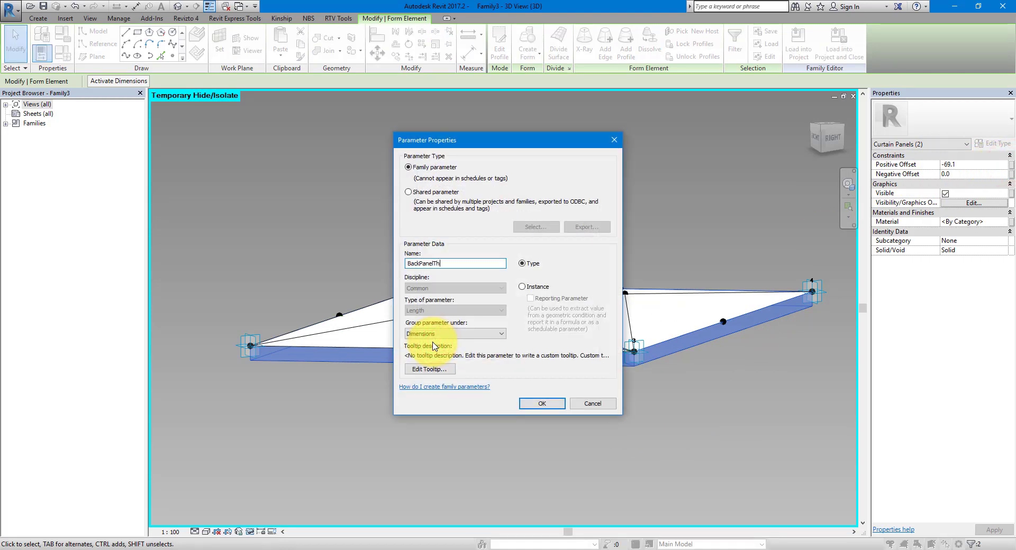
key("Return")
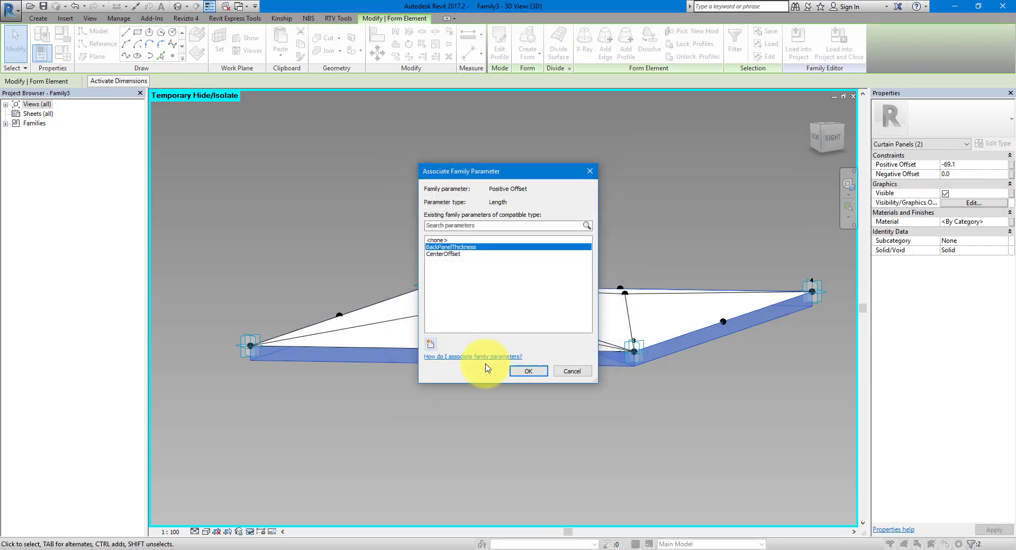
left_click(540, 377)
left_click(510, 194)
middle_click_drag(468, 181, 594, 315, "shift")
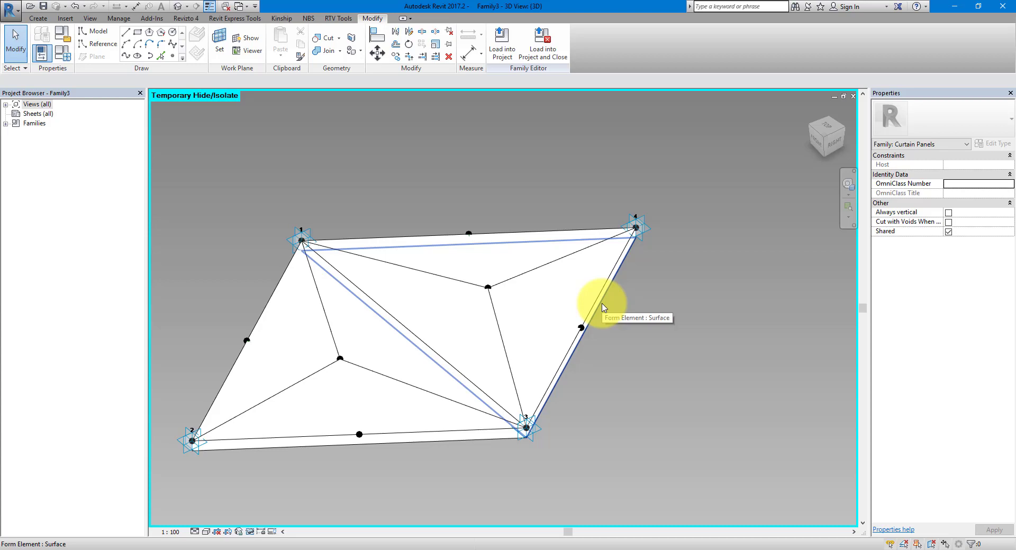
- Link the slab and right, top and middle facets' Material to a new Panel1 parameter
key("Tab")
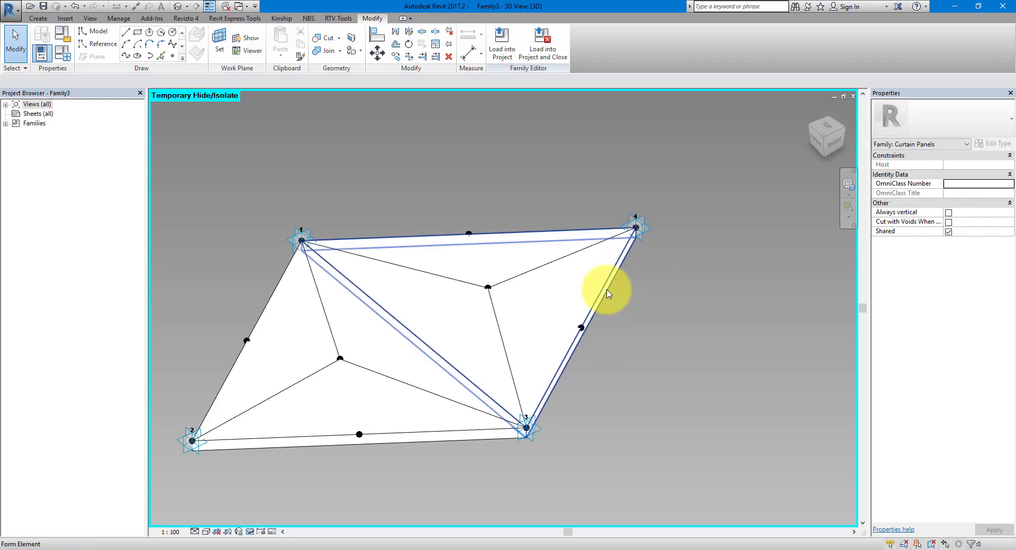
left_click(607, 293)
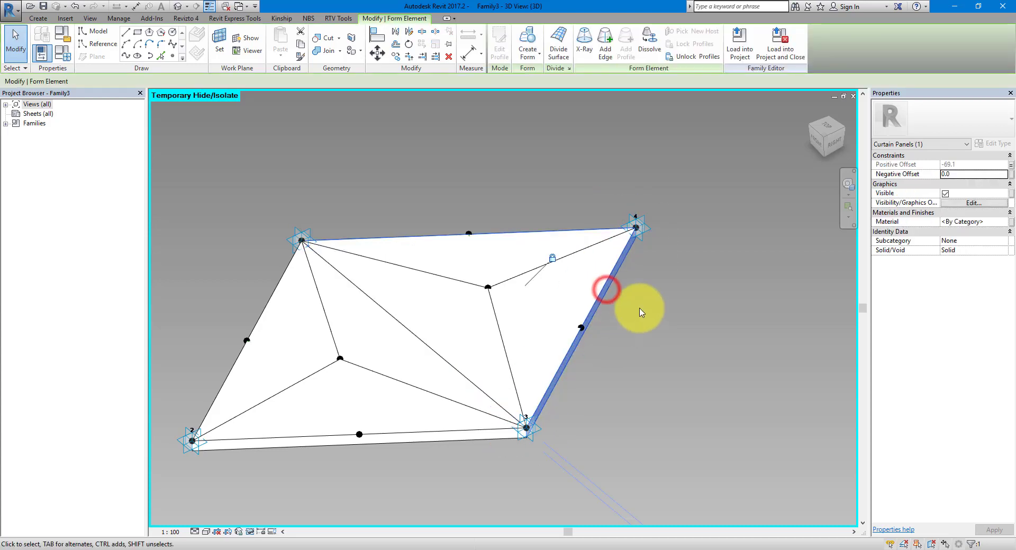
left_click(582, 253)
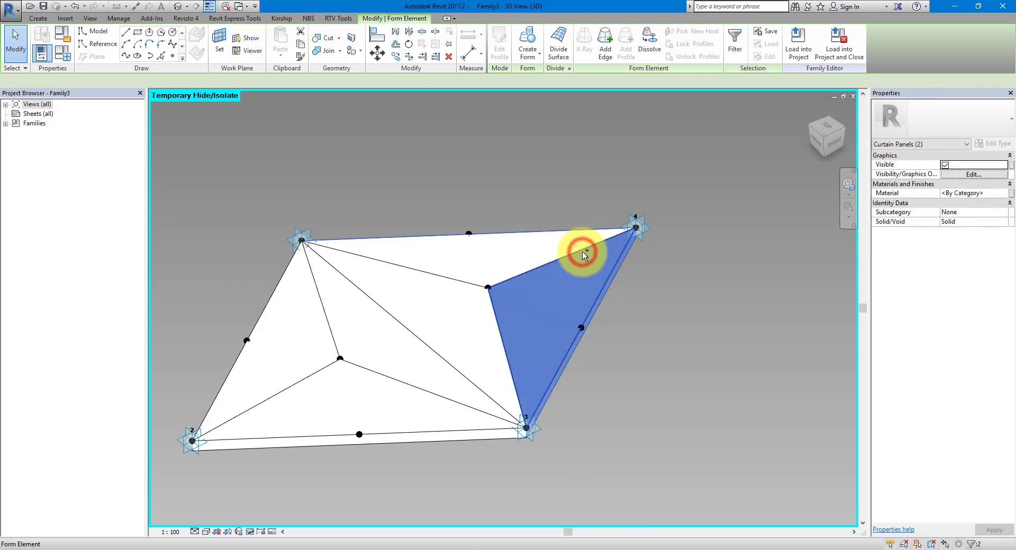
left_click(478, 237, "ctrl")
left_click(467, 284, "ctrl")
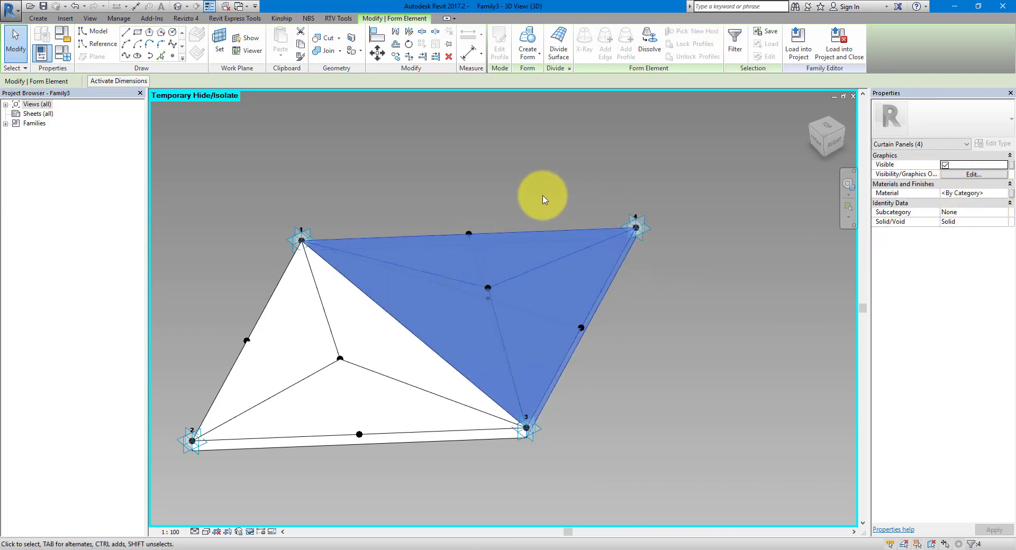
left_click(1012, 196)
left_click(442, 334)
type("P")
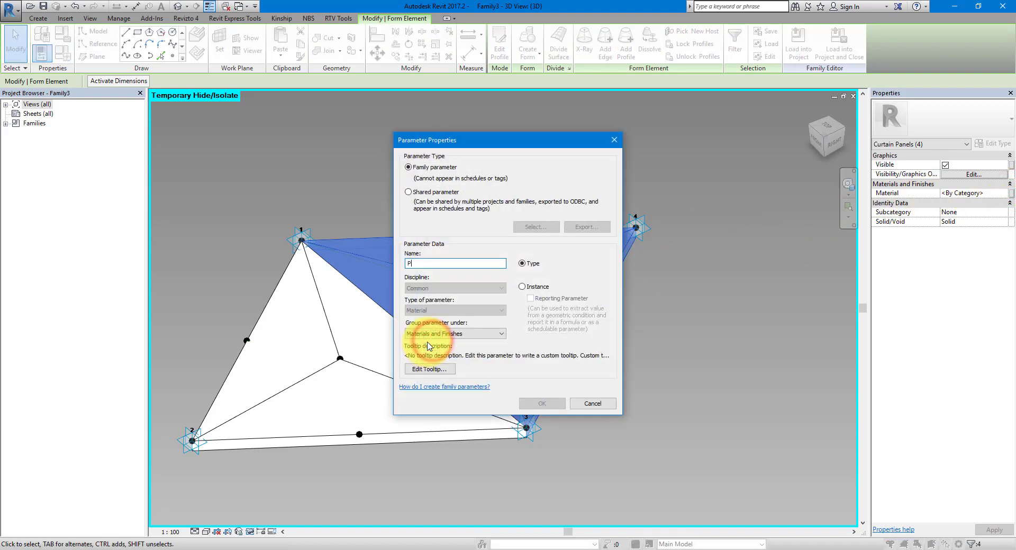
type("anel1")
key("Return")
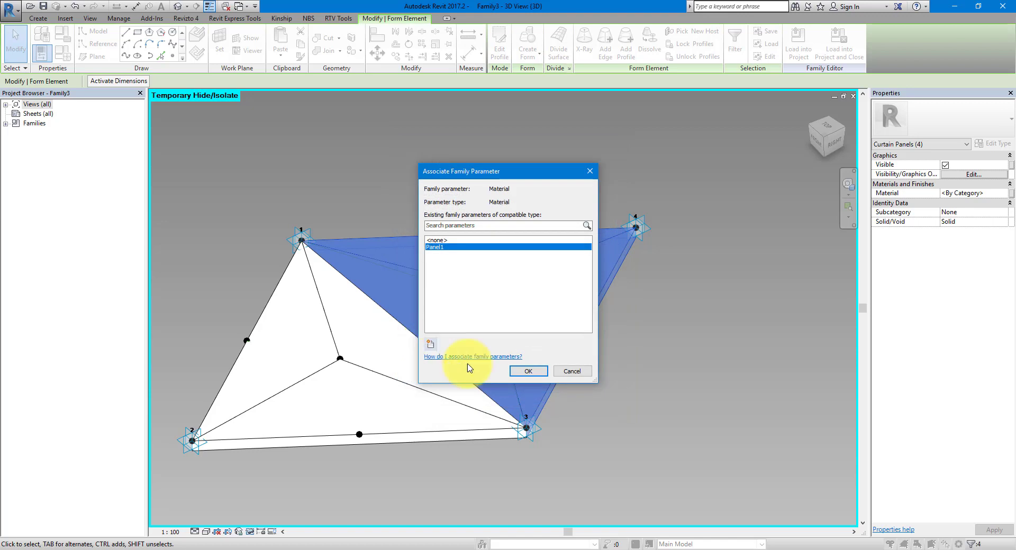
left_click(526, 372)
middle_click_drag(511, 380, 635, 301)
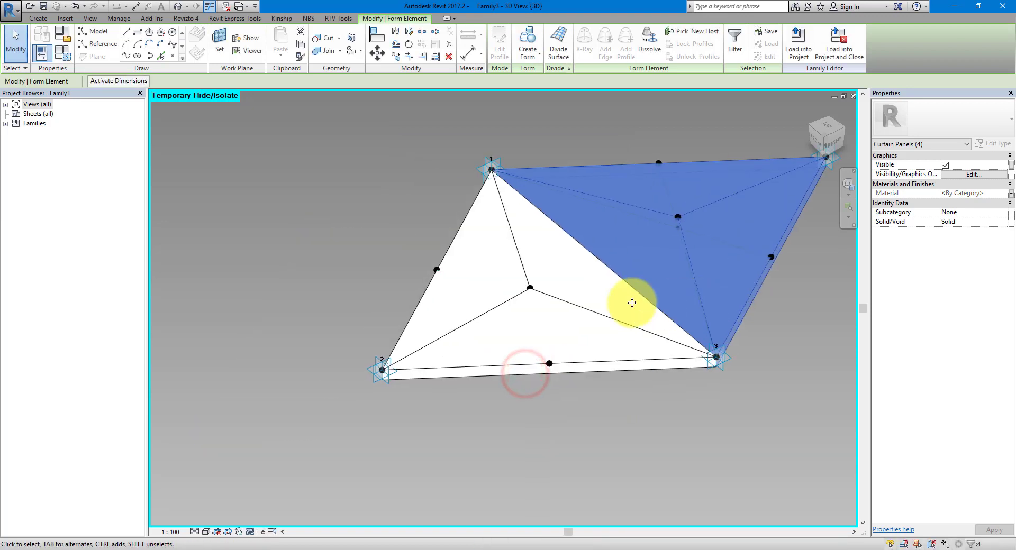
- Link the remaining four panels' Material to a second new material parameter
left_click(586, 371)
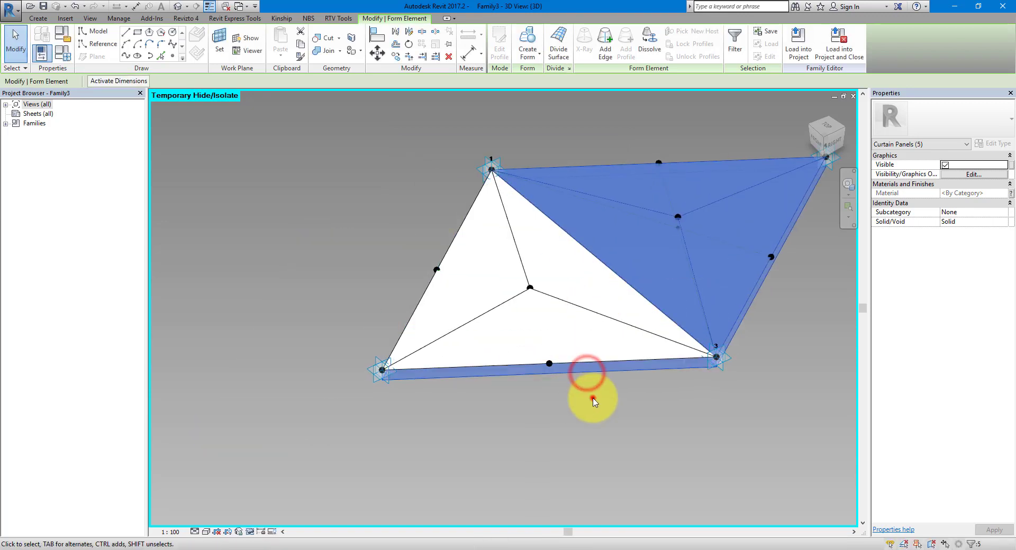
left_click(592, 398)
left_click(595, 369)
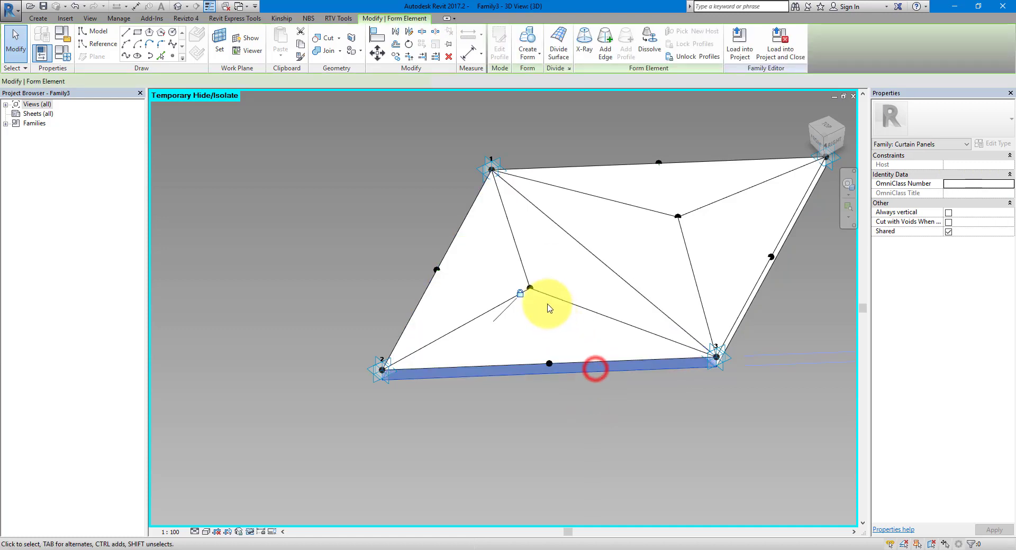
left_click(551, 295, "ctrl")
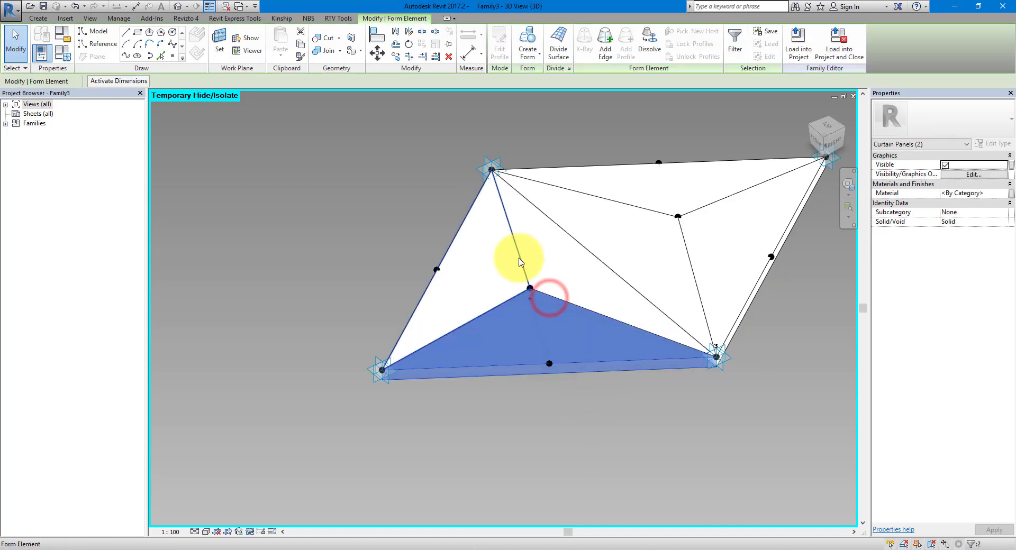
left_click(461, 256, "ctrl")
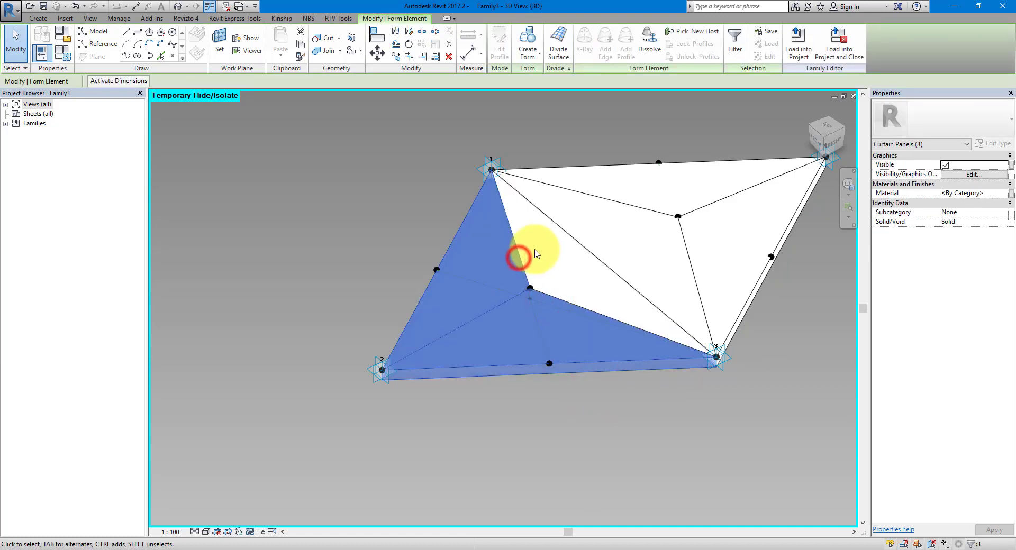
left_click(554, 225, "ctrl")
left_click(1011, 194)
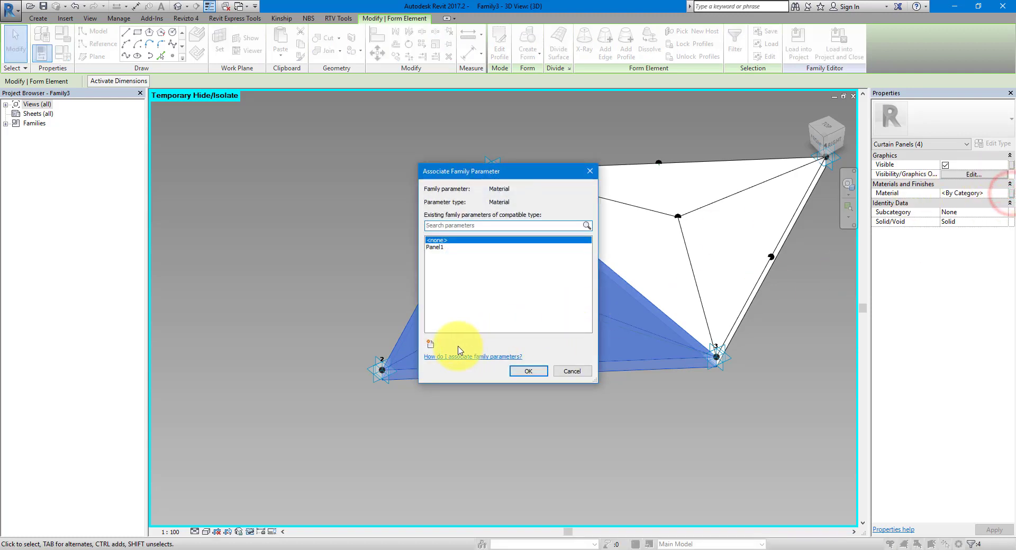
left_click(431, 345)
type("Panel2")
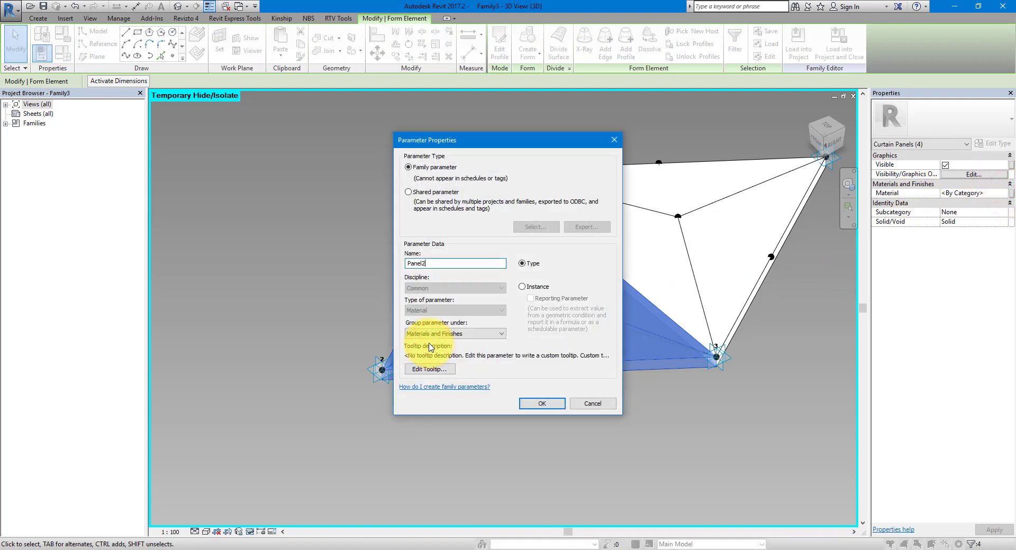
key("Return")
left_click(531, 370)
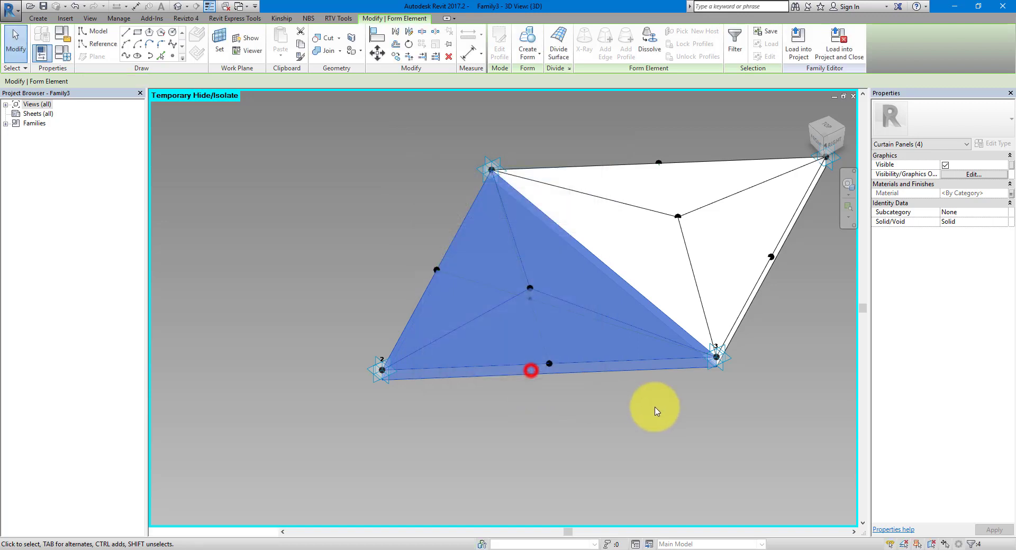
left_click(655, 410)
middle_click_drag(681, 404, 562, 428)
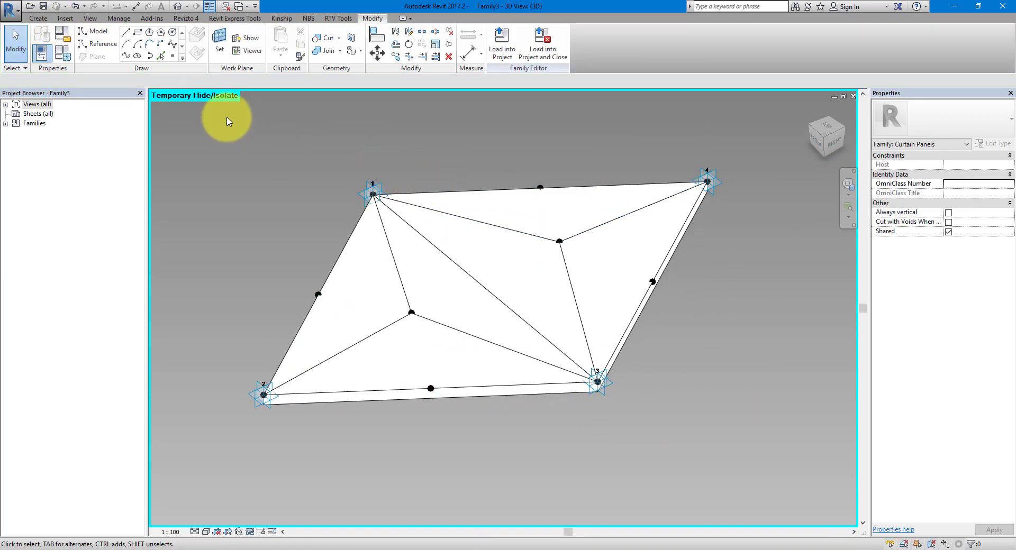
- Start a new conceptual mass family from the Metric Mass.rft template
left_click(9, 11)
left_click(69, 52)
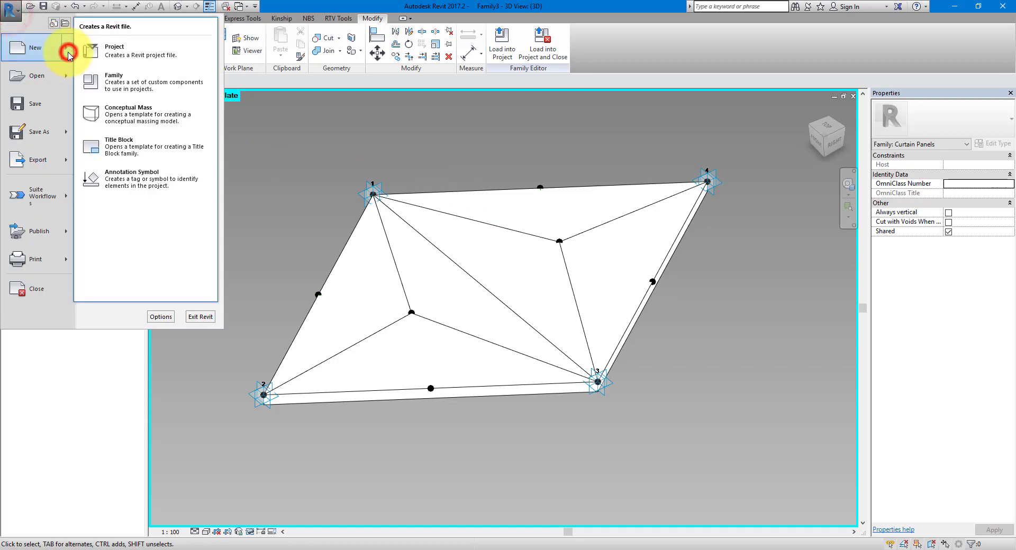
left_click(144, 115)
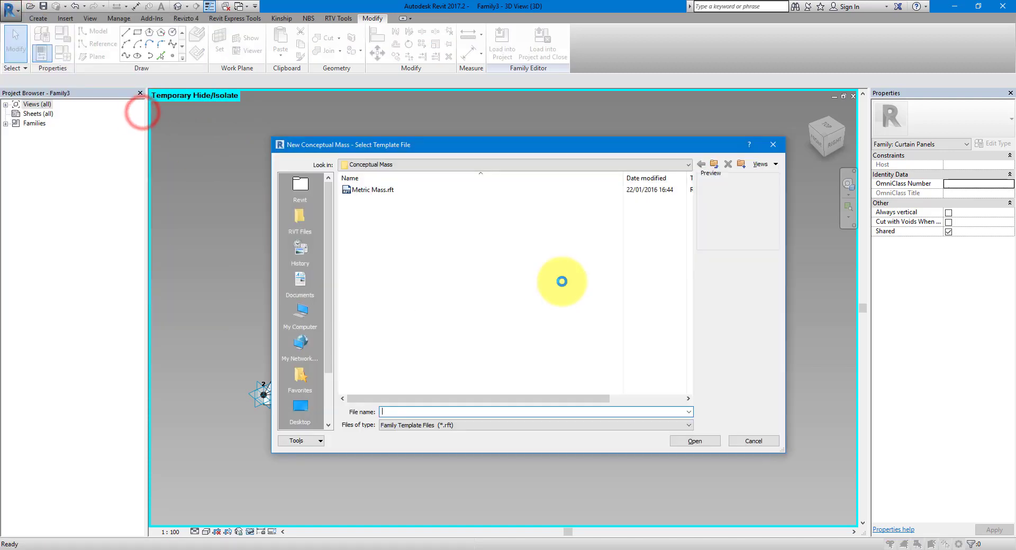
left_click(369, 190)
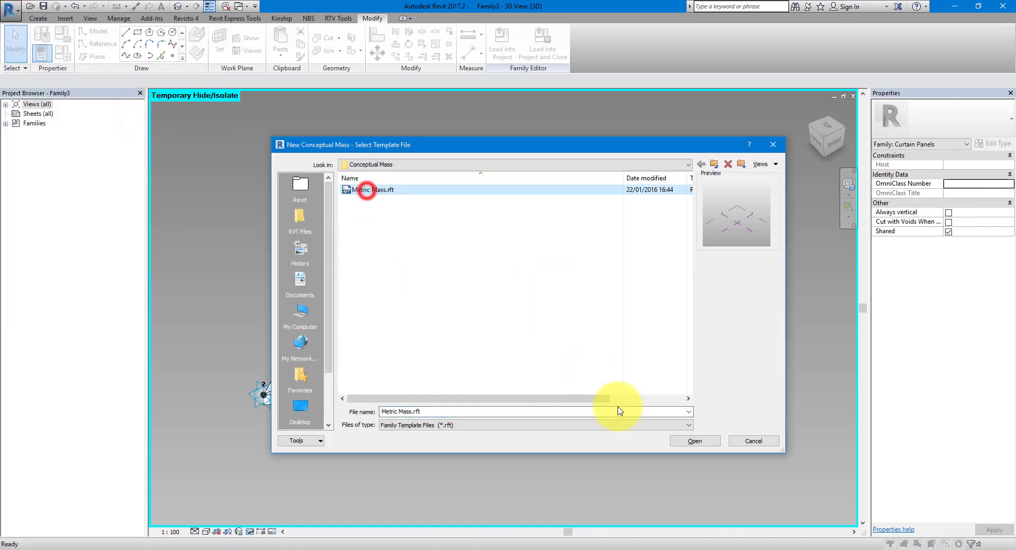
left_click(695, 440)
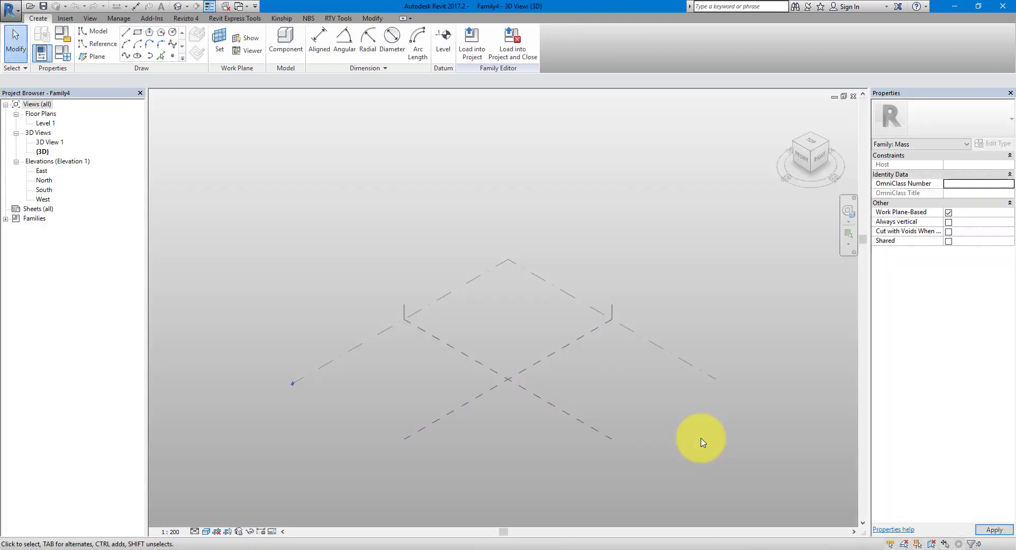
- Draw a 10 m model line starting at the reference planes' intersection
middle_click_drag(635, 161, 638, 155)
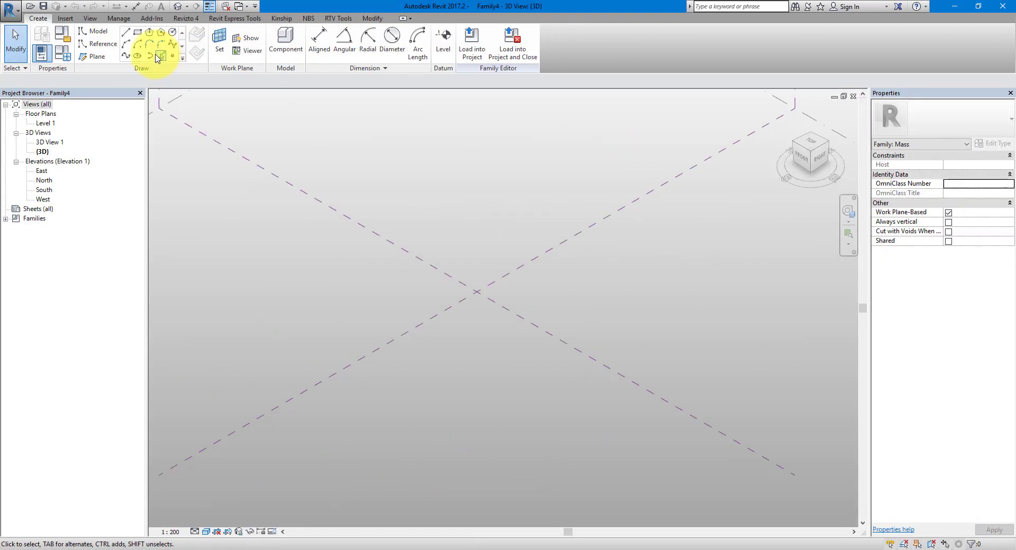
left_click(125, 32)
left_click(478, 291)
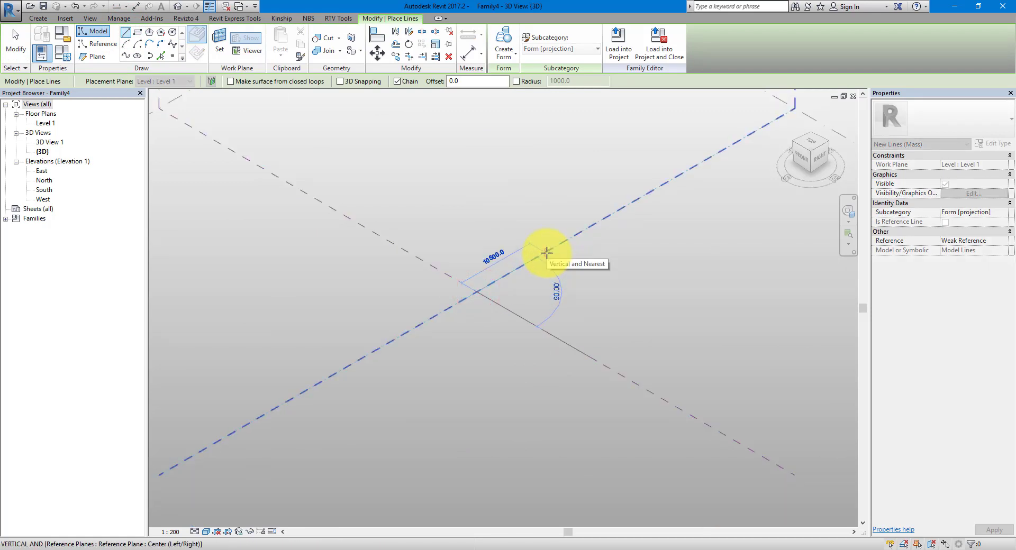
type("10m")
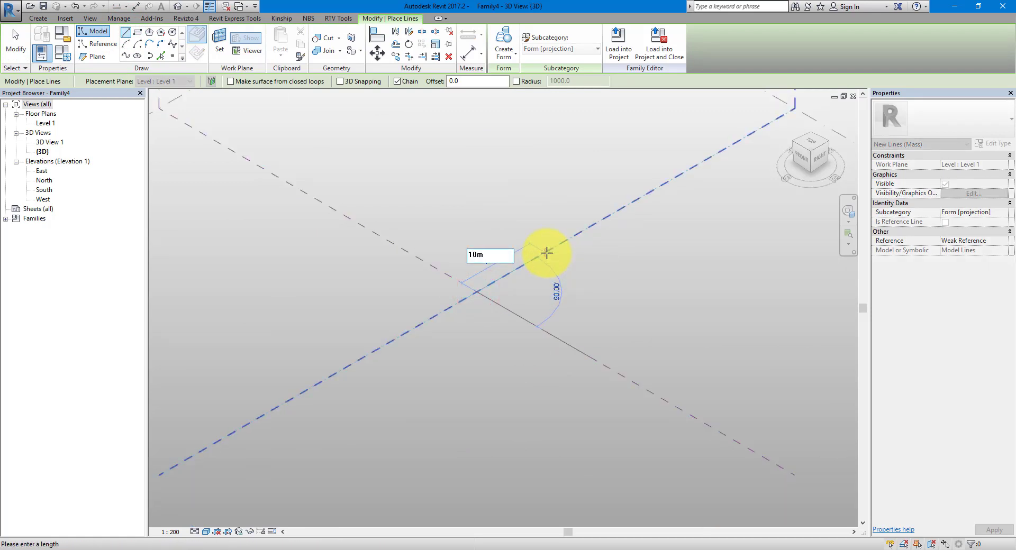
key("Return")
key("Escape")
key("Escape")
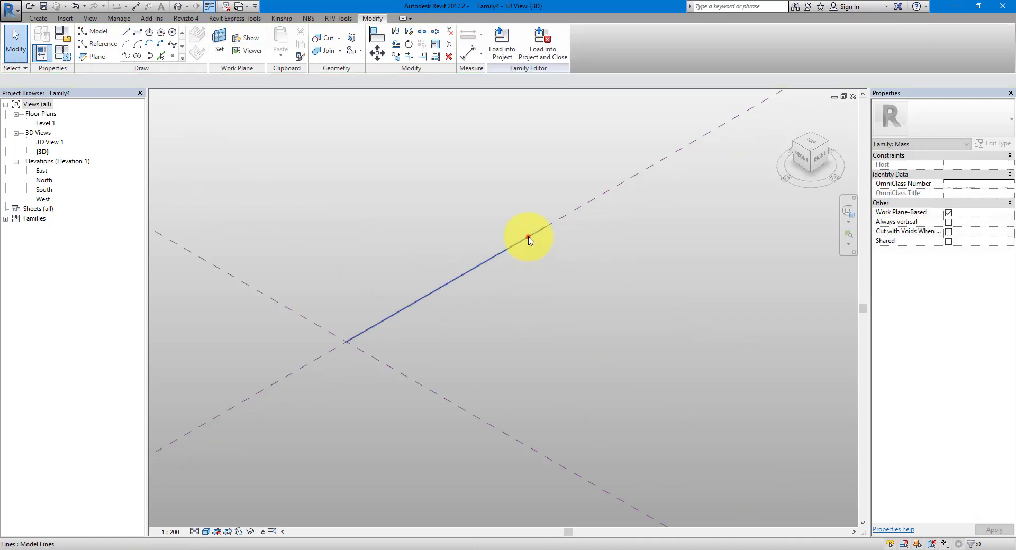
- Extrude the line into a flat vertical surface form
left_click(529, 237)
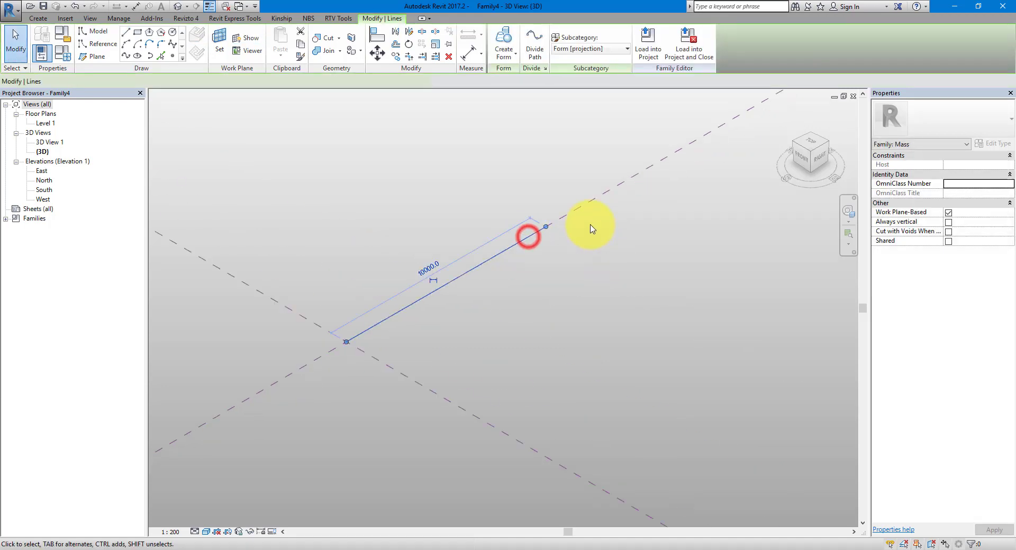
left_click(503, 42)
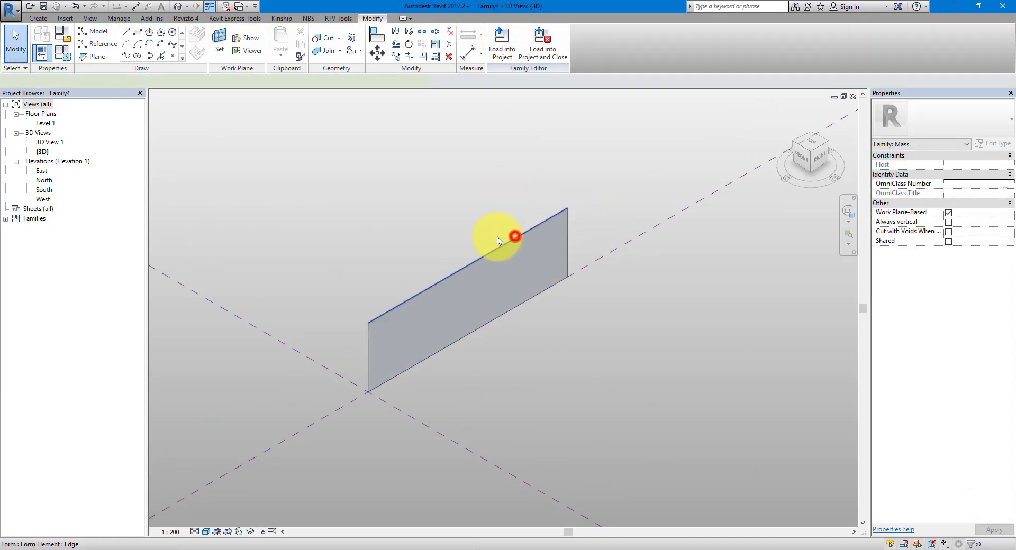
left_click(515, 236)
left_click(459, 230)
middle_click_drag(538, 247, 571, 302, "shift")
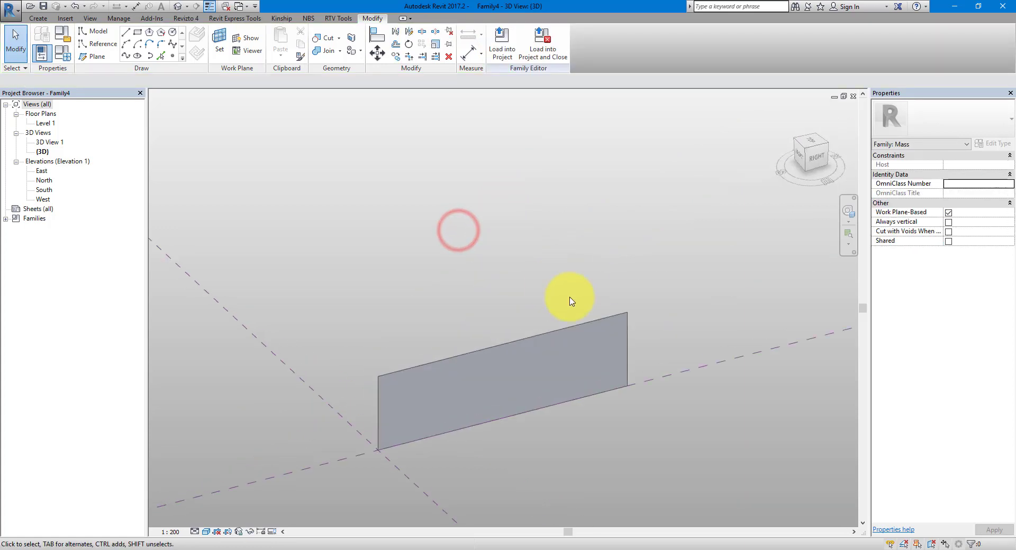
left_click(597, 324)
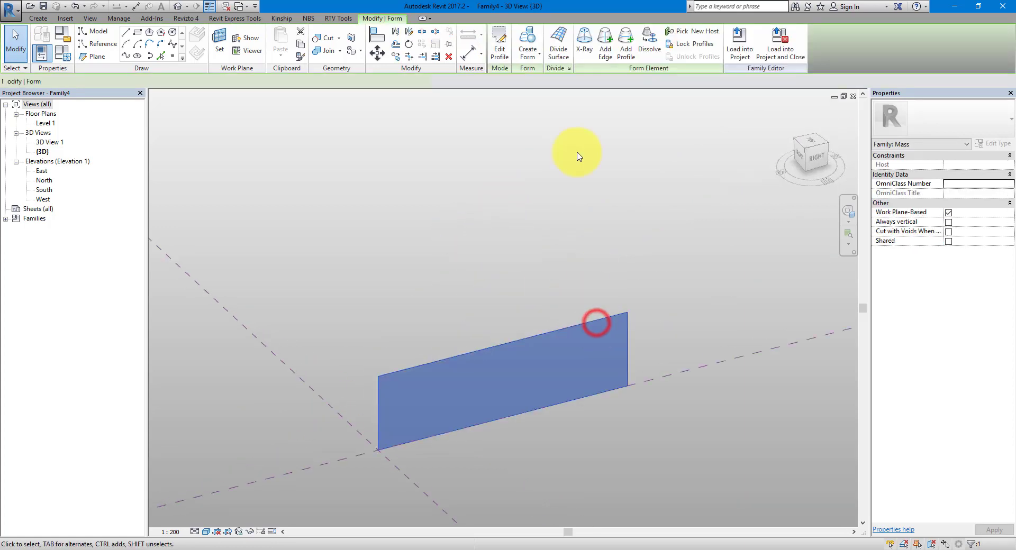
- Divide the form's surface and apply the Rhomboid pattern to it
left_click(557, 57)
scroll(551, 223, "up", 4)
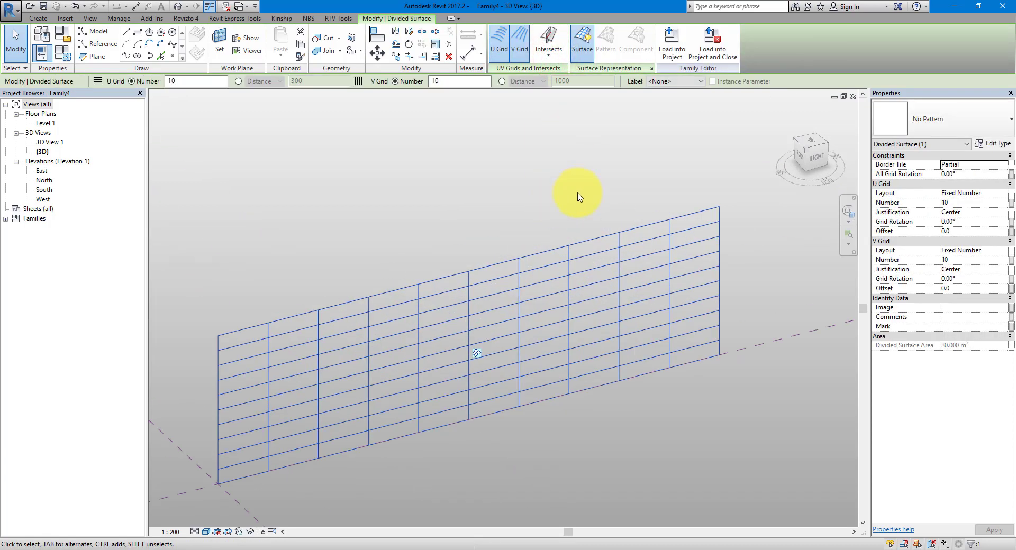
left_click(924, 125)
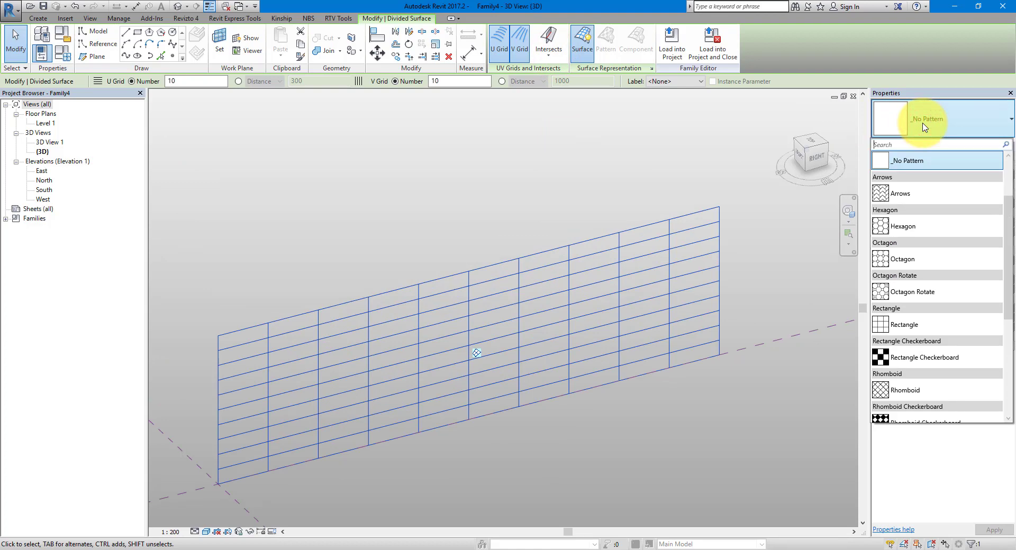
scroll(908, 262, "down", 2)
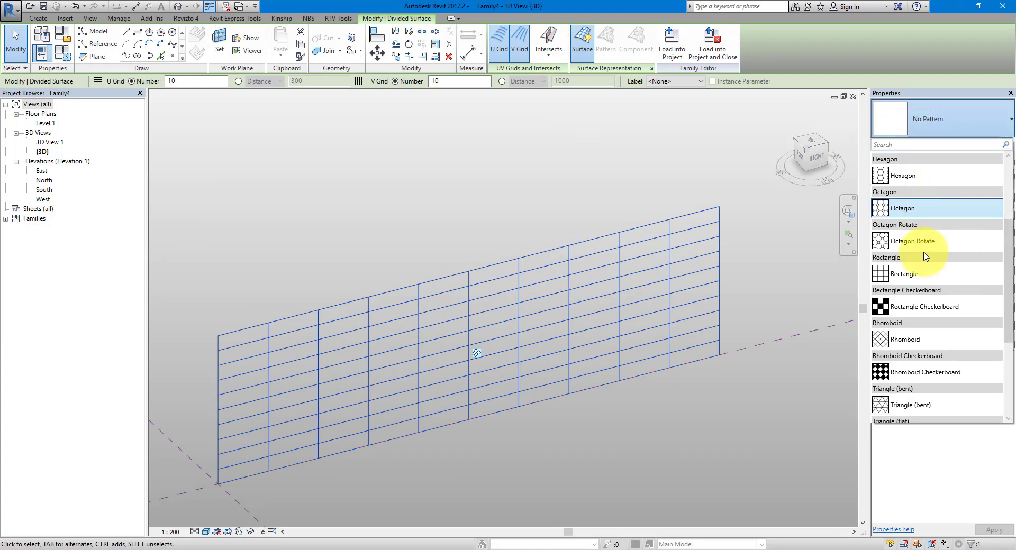
left_click(915, 341)
middle_click_drag(767, 301, 730, 306, "shift")
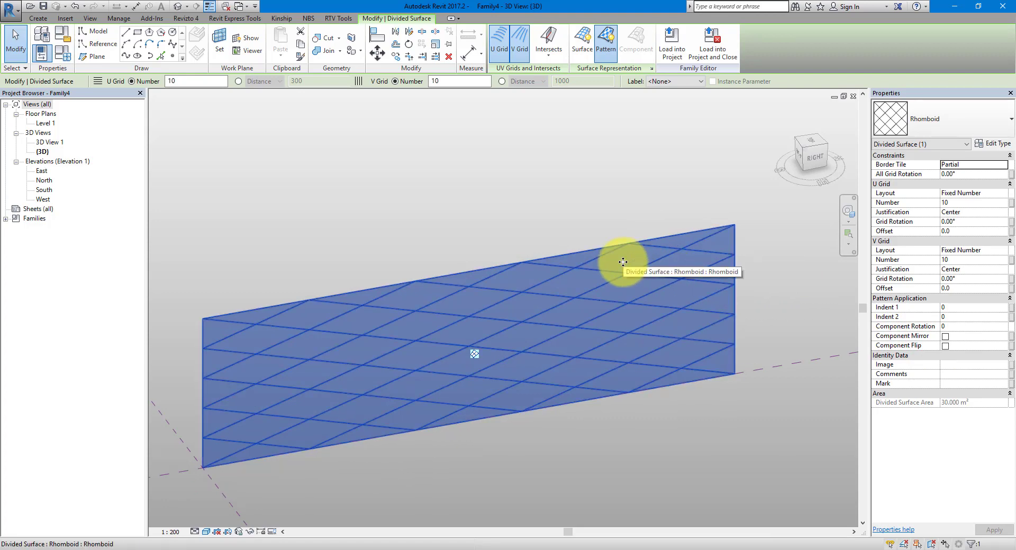
- Set the rhomboid grid to 12 U divisions and 50 V divisions, then deselect the surface
left_click(969, 204)
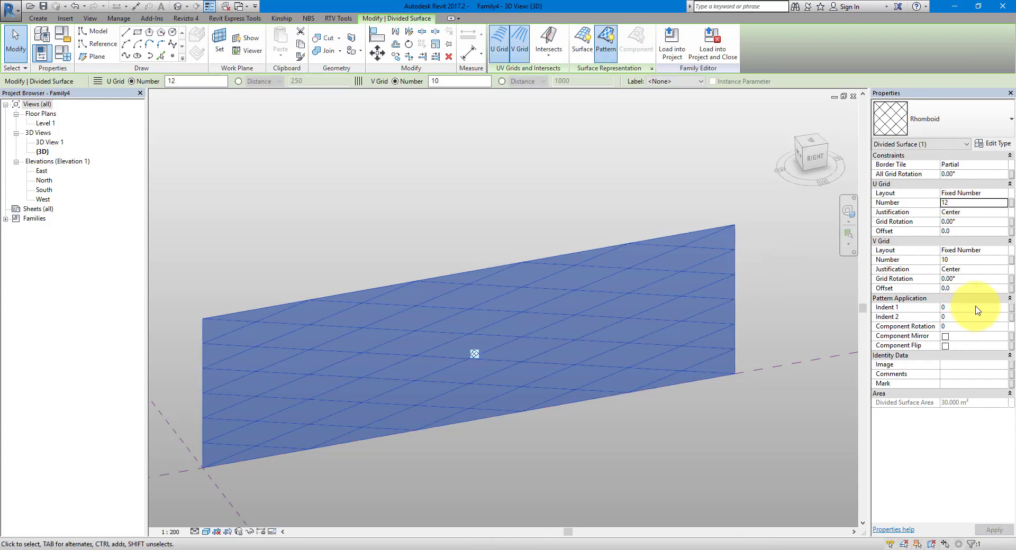
left_click(966, 262)
type("50")
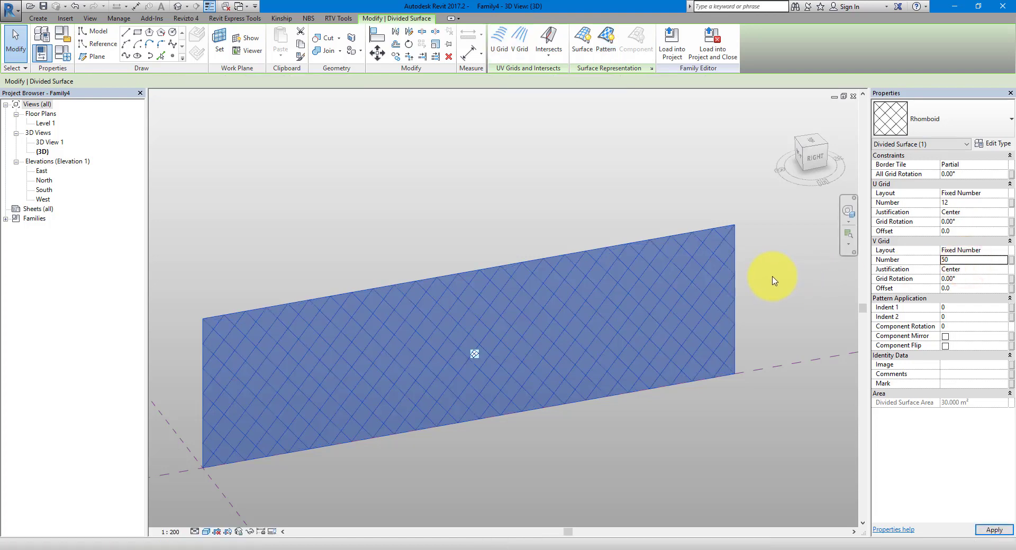
scroll(640, 268, "up", 4)
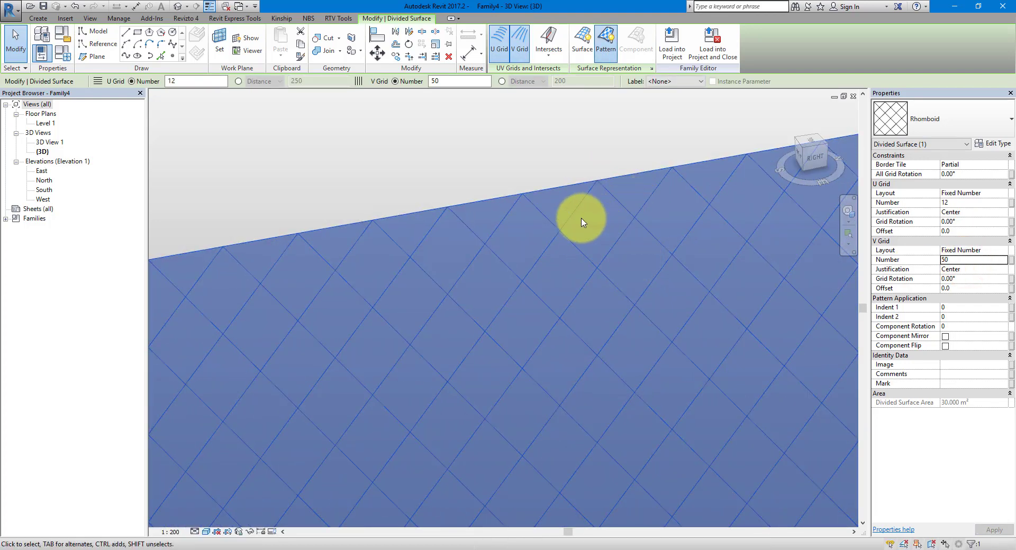
scroll(529, 265, "down", 4)
left_click(517, 200)
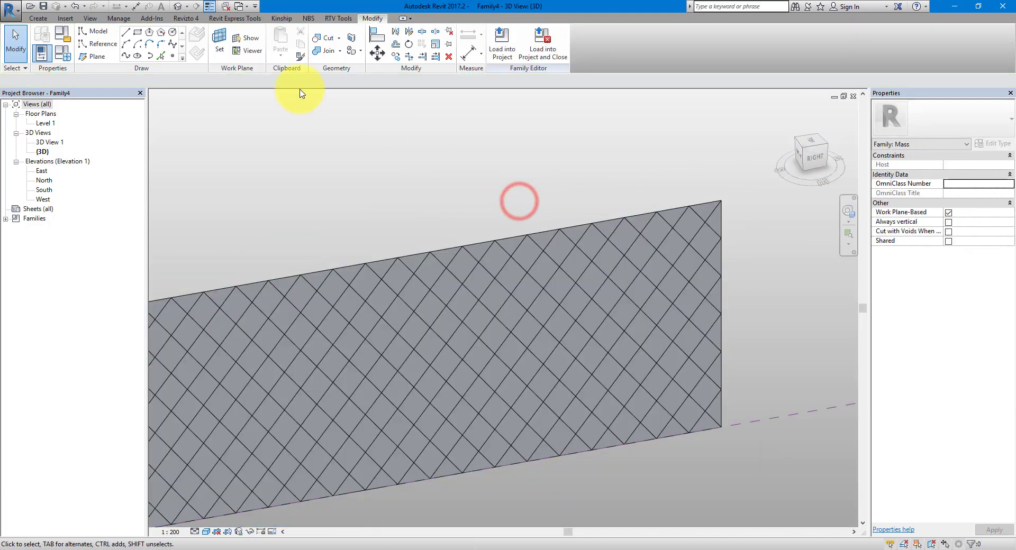
- Load the Family3 pyramid panel family into Family4
left_click(238, 8)
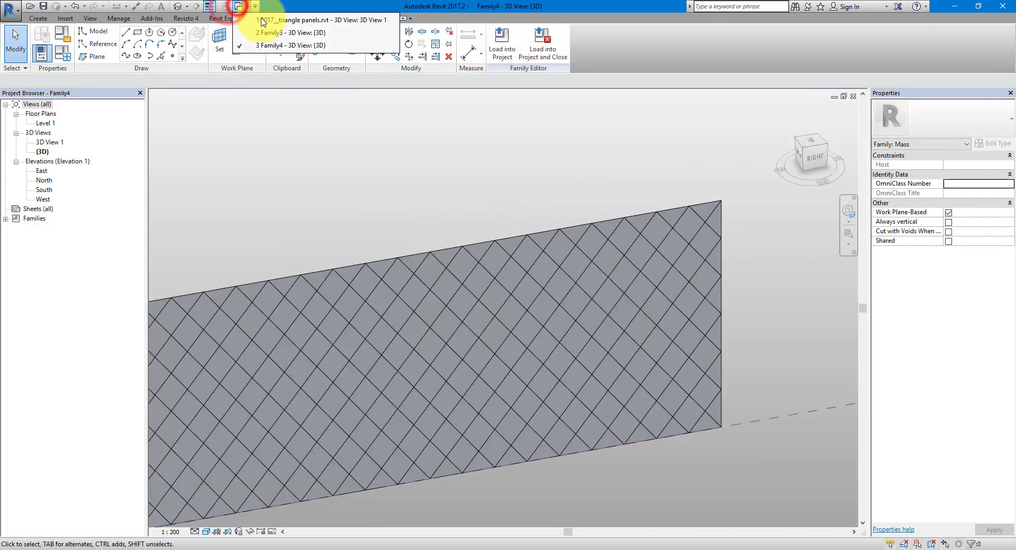
left_click(288, 33)
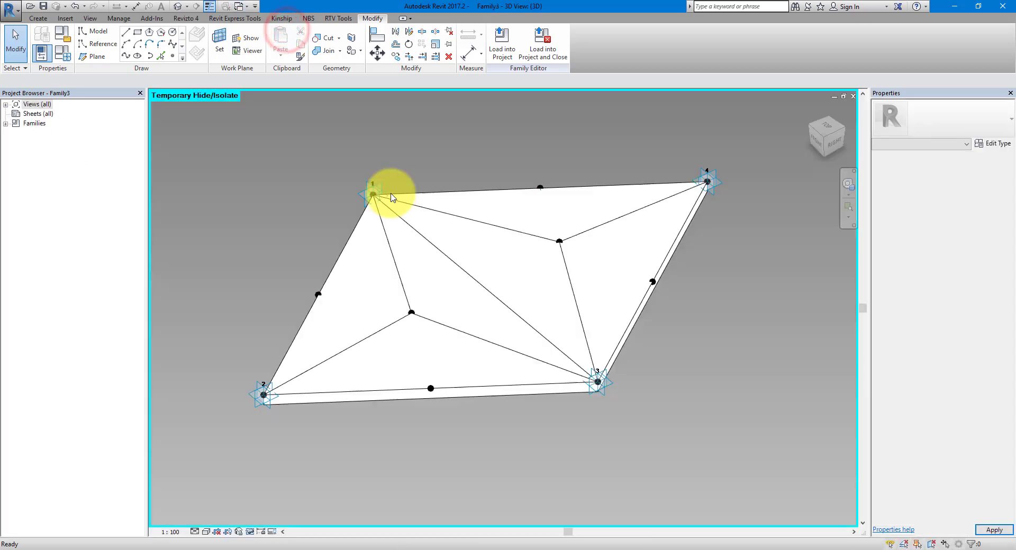
left_click(502, 43)
left_click(440, 223)
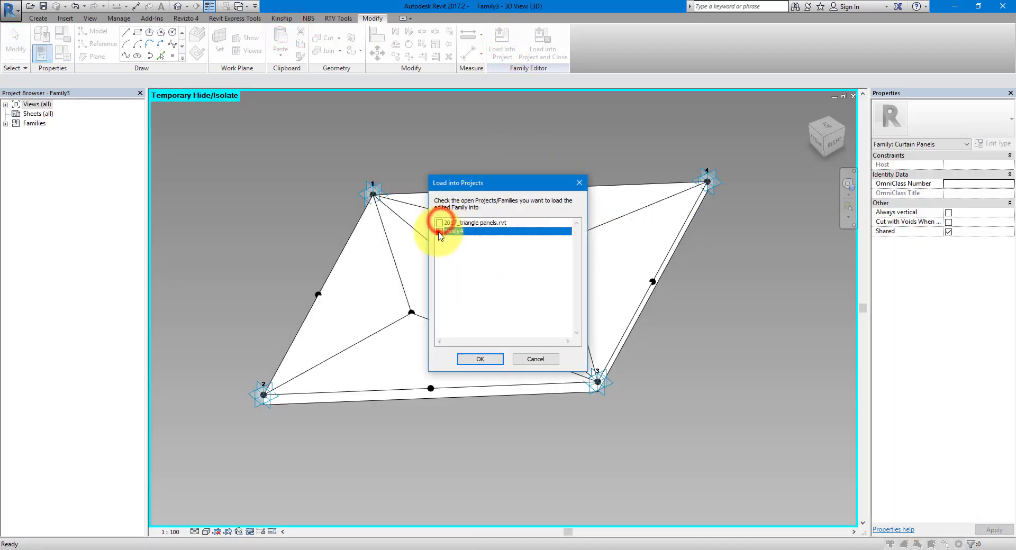
left_click(484, 360)
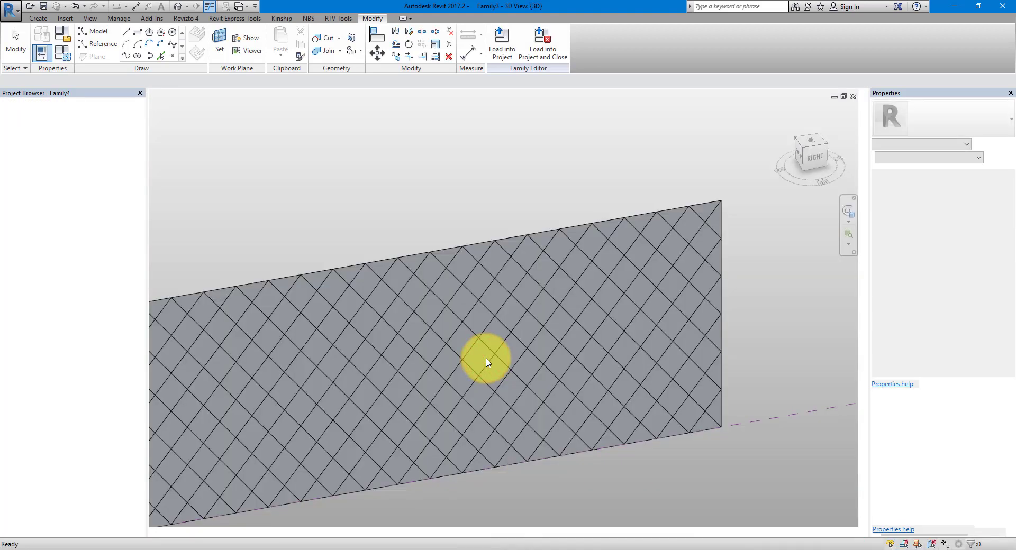
- Apply the Family3 panel as the divided surface's pattern type
left_click(522, 273)
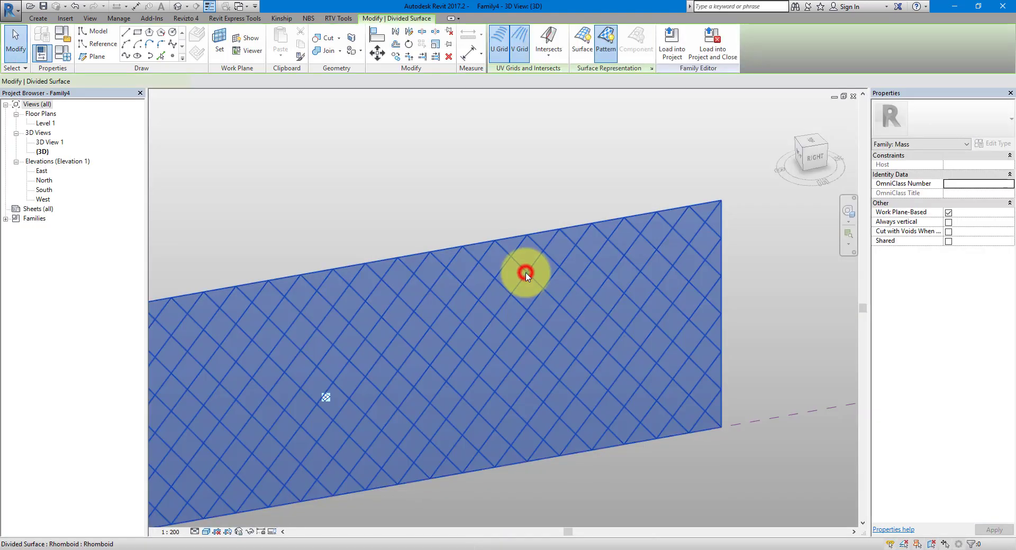
left_click(925, 117)
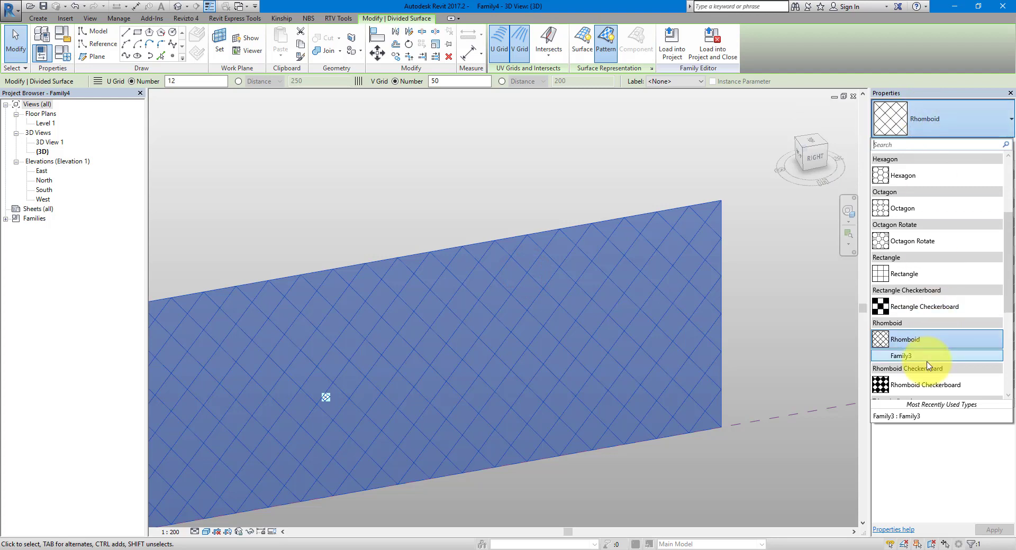
left_click(906, 356)
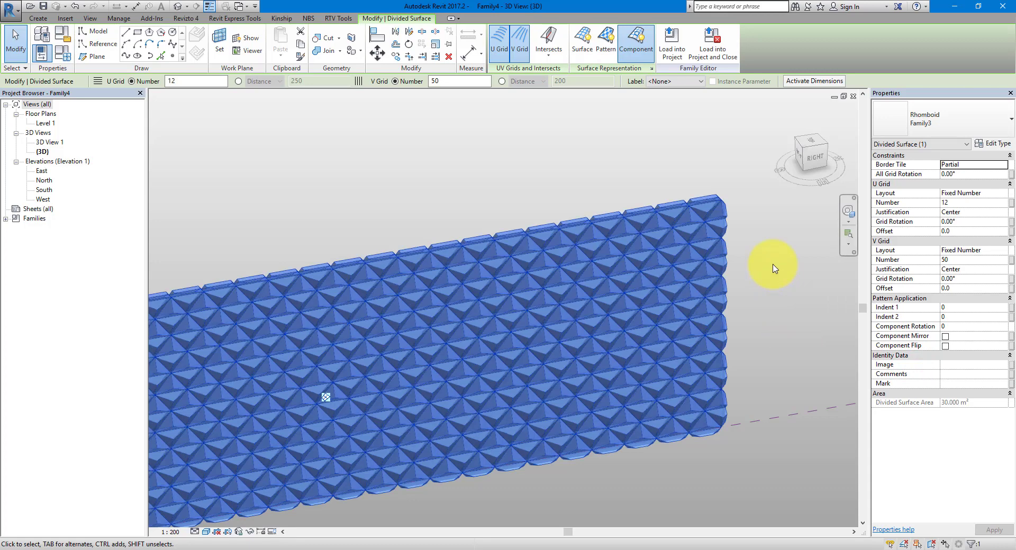
scroll(727, 208, "up", 3)
scroll(727, 208, "up", 2)
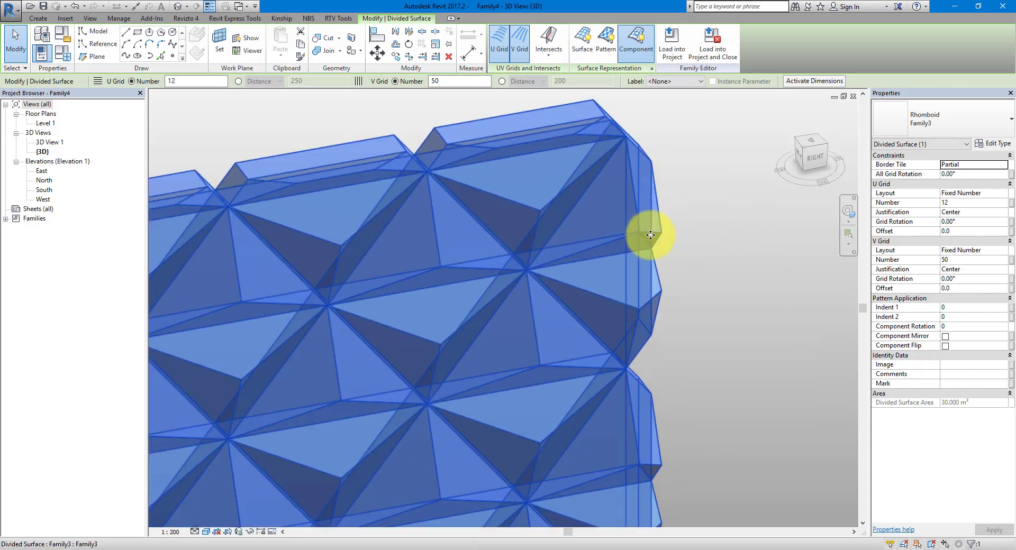
scroll(650, 235, "down", 1)
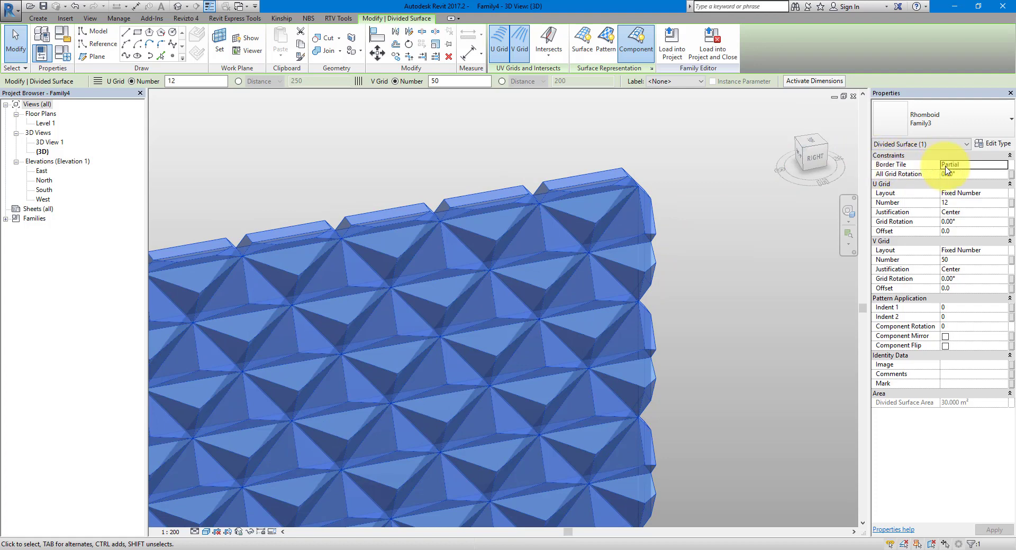
- Set Border Tile to Empty and orbit to view the tiled surface
left_click(965, 165)
left_click(1004, 169)
left_click(966, 175)
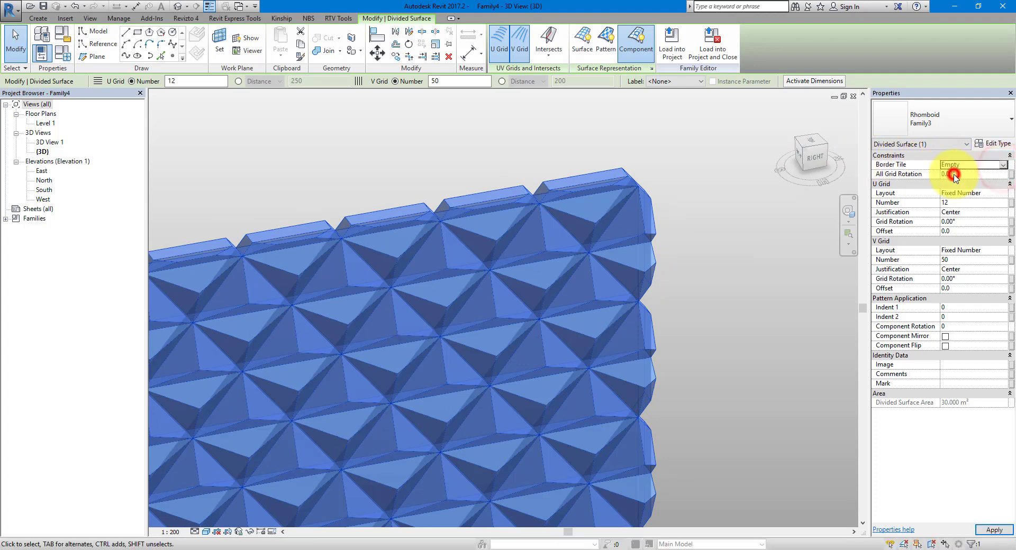
left_click(750, 196)
middle_click_drag(750, 196, 694, 241, "shift")
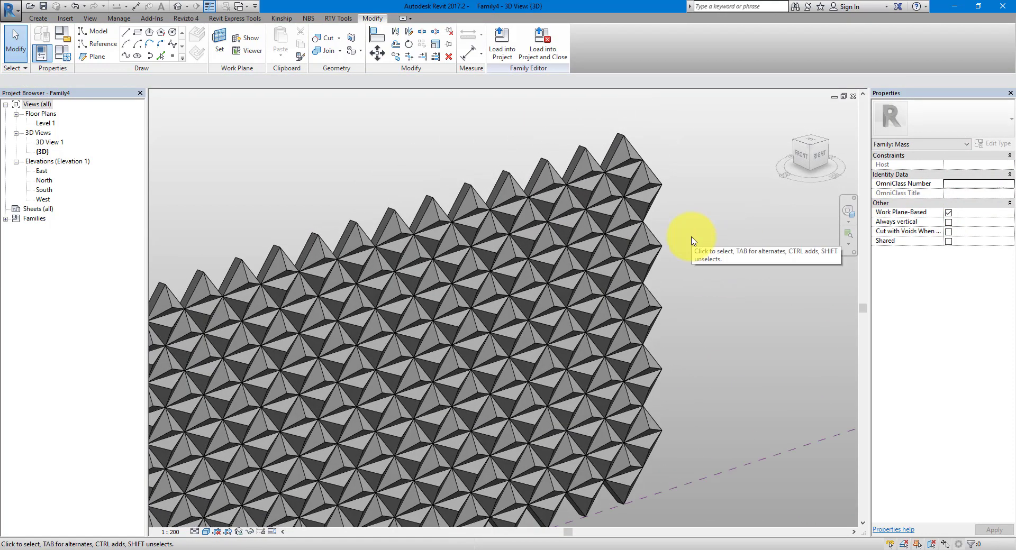
scroll(630, 140, "up", 5)
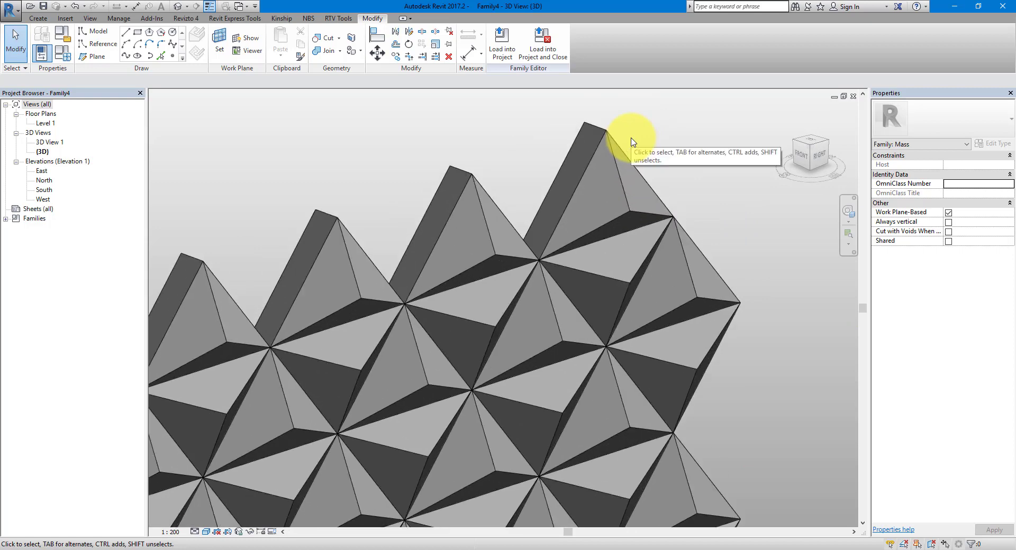
left_click(602, 137)
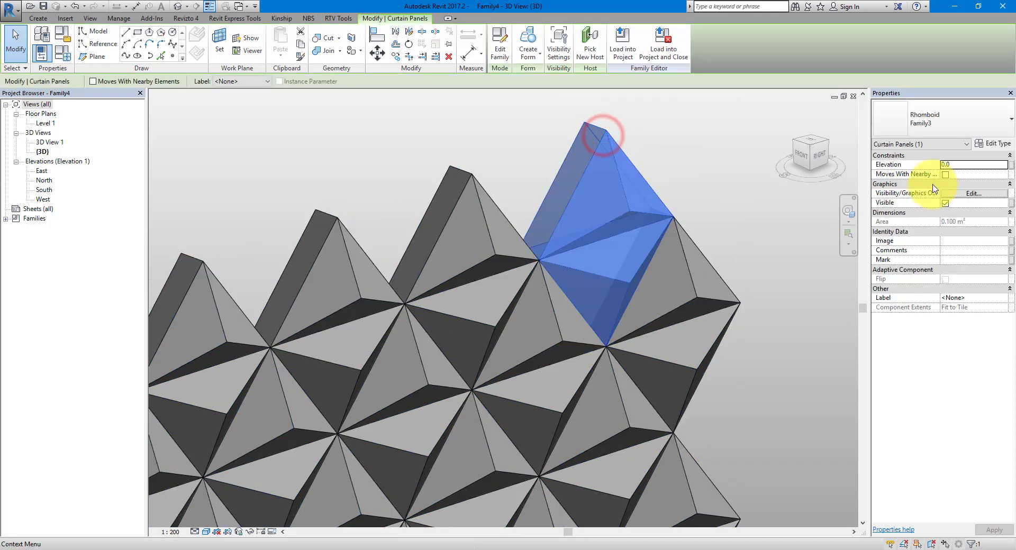
left_click(984, 143)
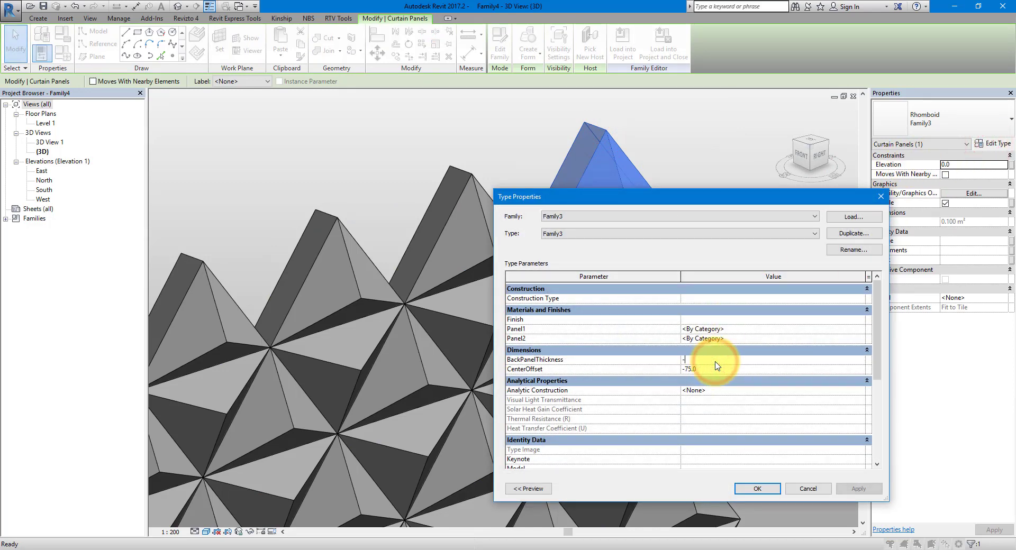
left_click(755, 488)
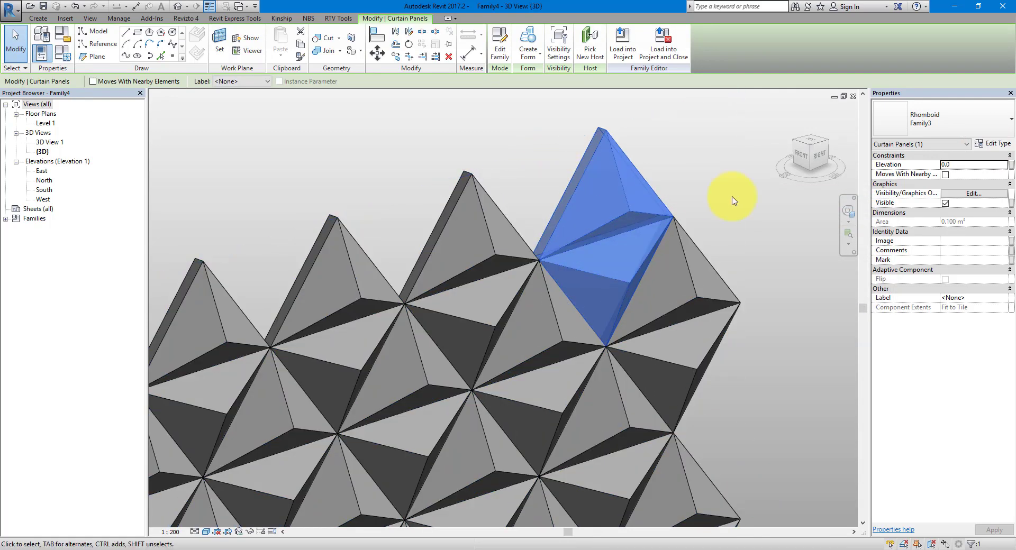
middle_click_drag(726, 199, 746, 212, "shift")
left_click(246, 133)
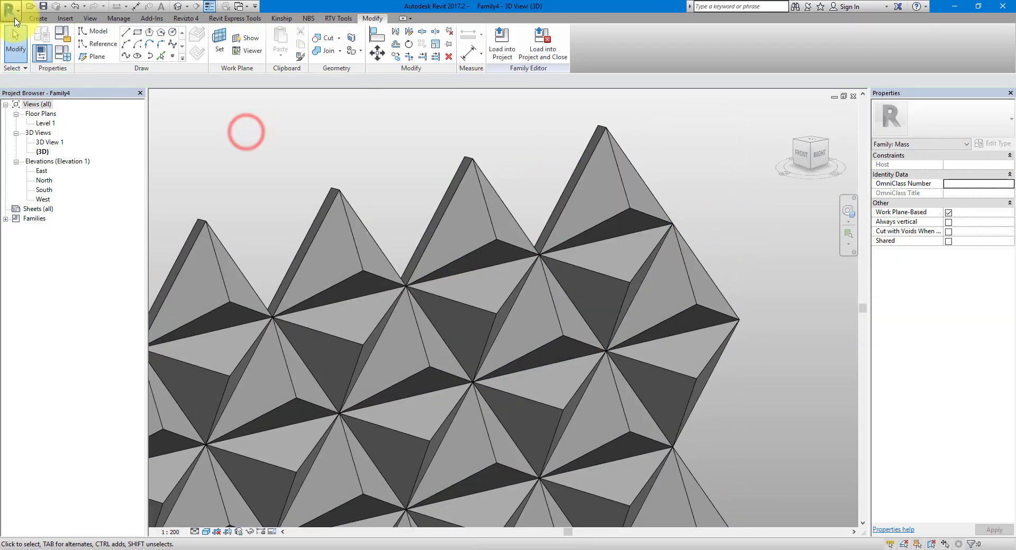
- Create a new Metric project and open its default 3D view
left_click(10, 10)
left_click(35, 47)
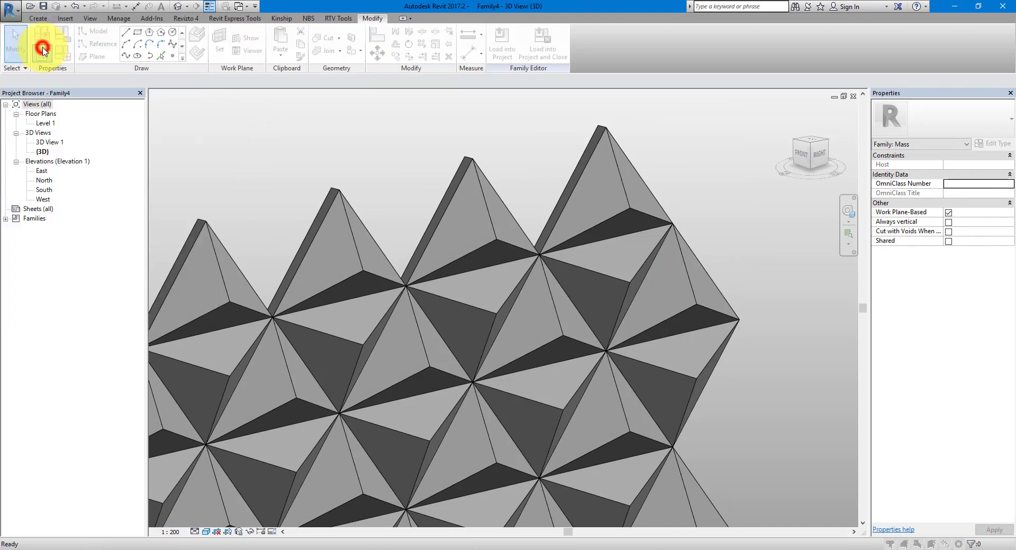
left_click(470, 316)
left_click(471, 294)
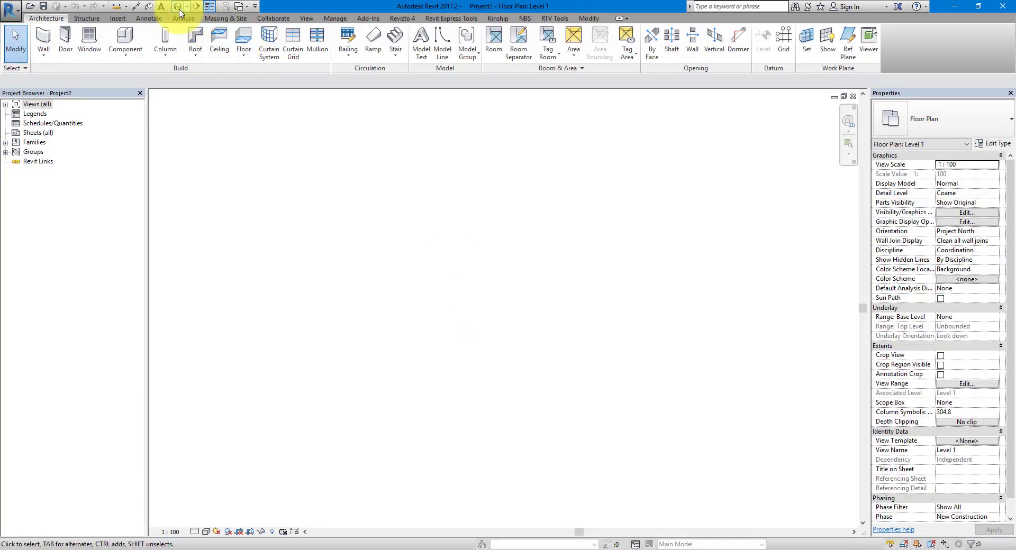
left_click(178, 6)
- Load the Family4 mass into Project2 and dismiss the mass-visibility notice
left_click(239, 7)
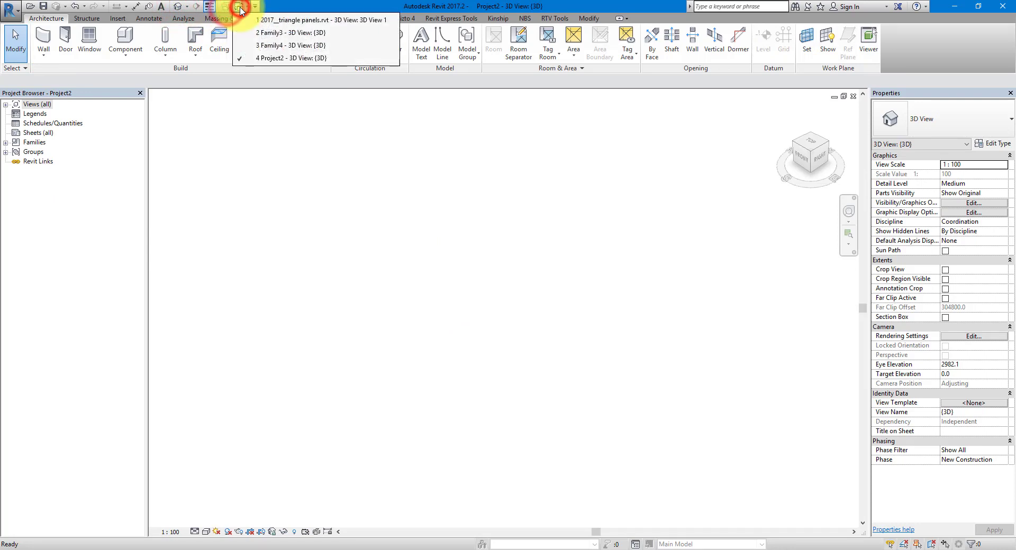
left_click(283, 46)
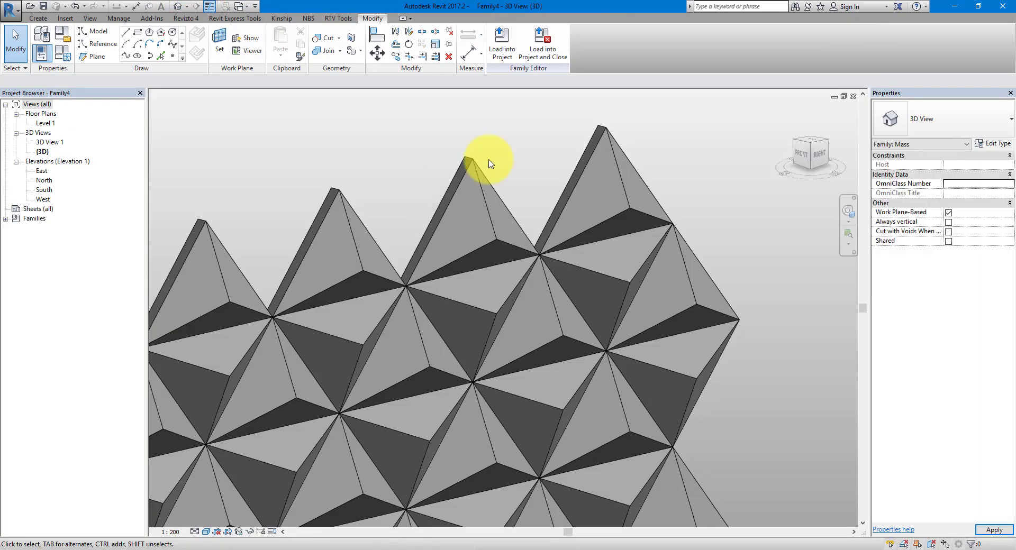
left_click(503, 38)
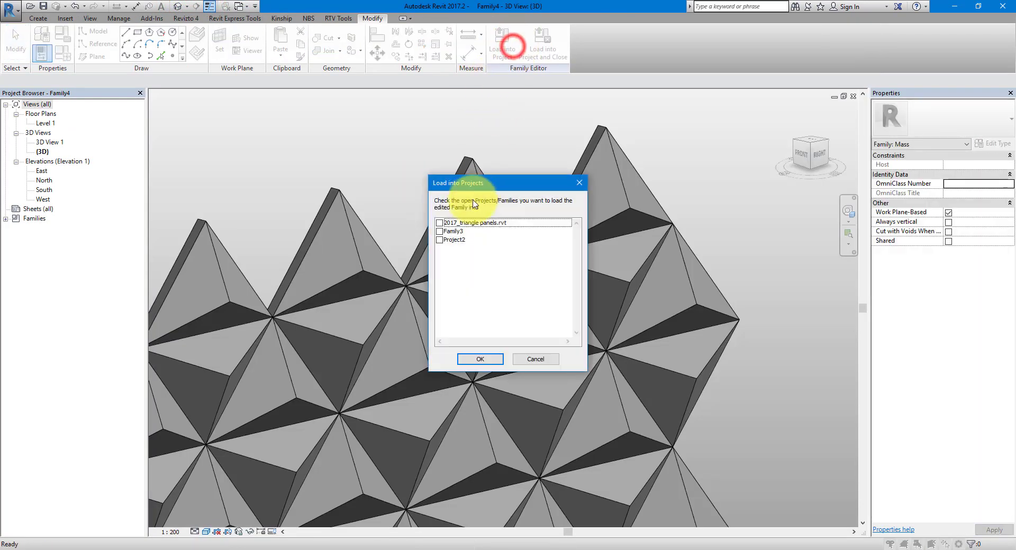
left_click(439, 239)
left_click(484, 359)
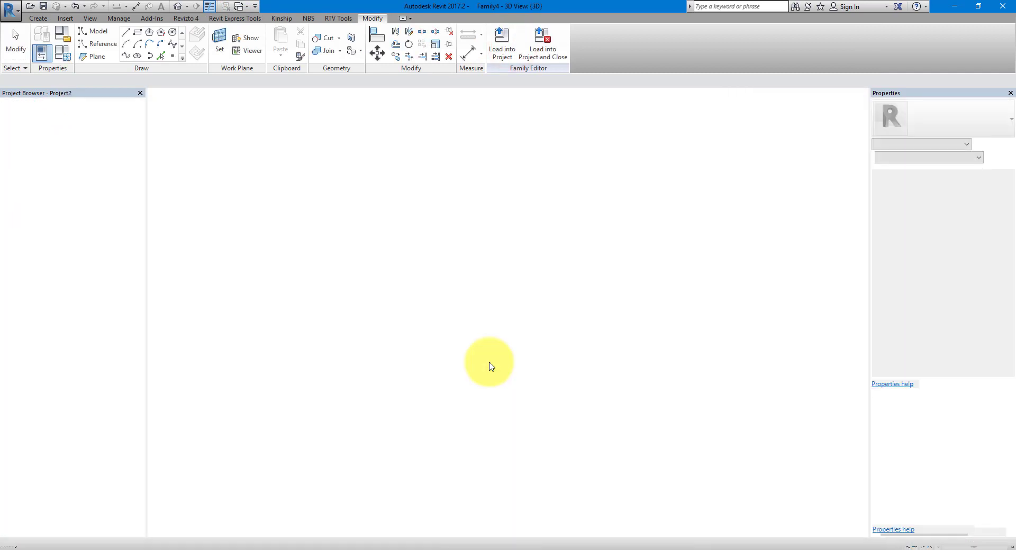
left_click(573, 318)
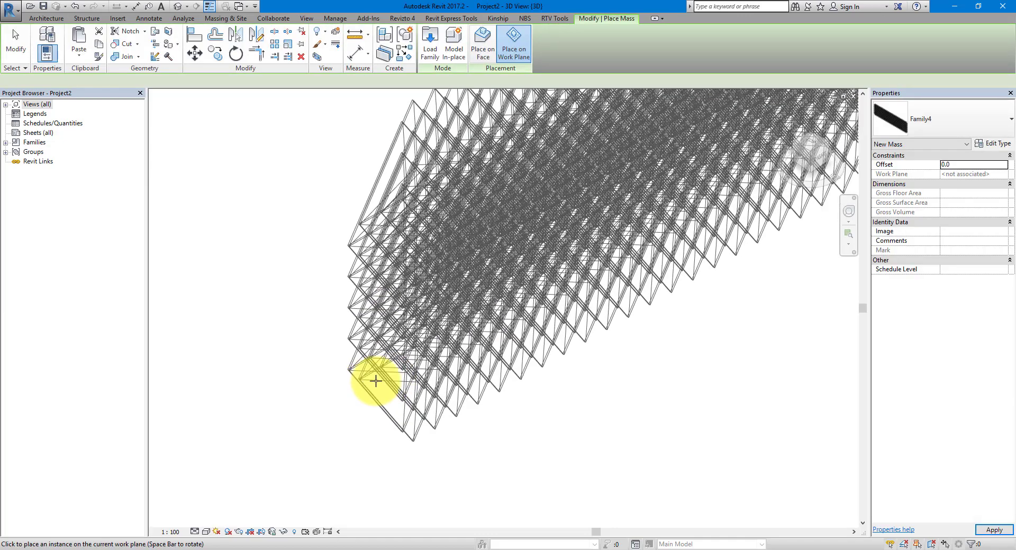
- Place the Family4 mass in Project2 and open a pyramid panel's Type Properties
left_click(374, 380)
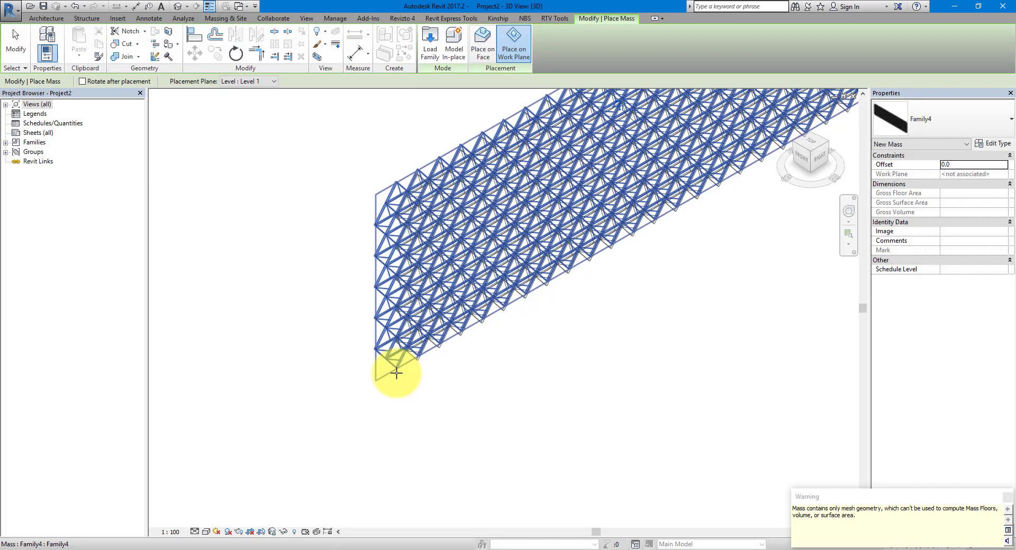
key("Escape")
key("Escape")
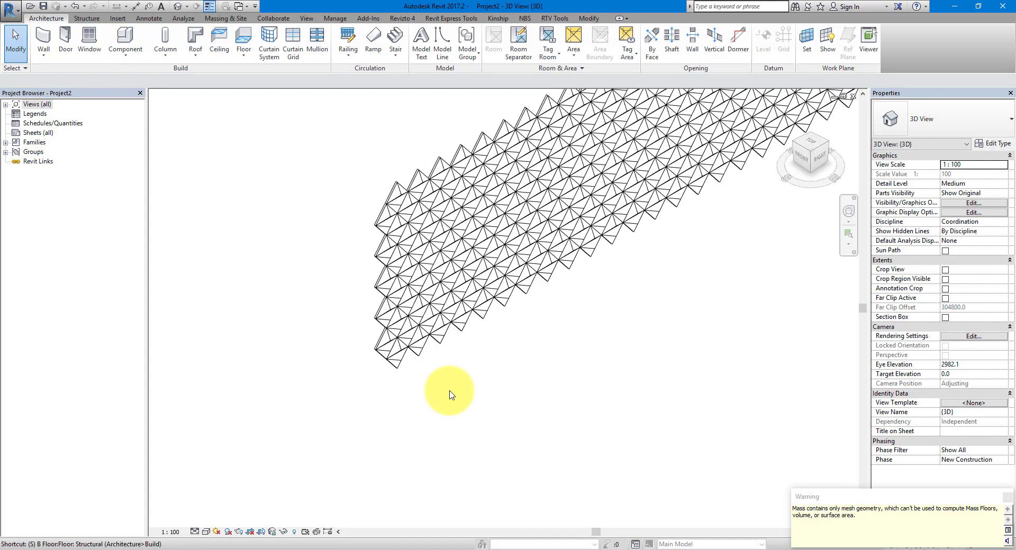
mouse_move(588, 374)
middle_mouse_down("shift")
mouse_move(588, 302)
mouse_move(510, 449)
middle_mouse_up("shift")
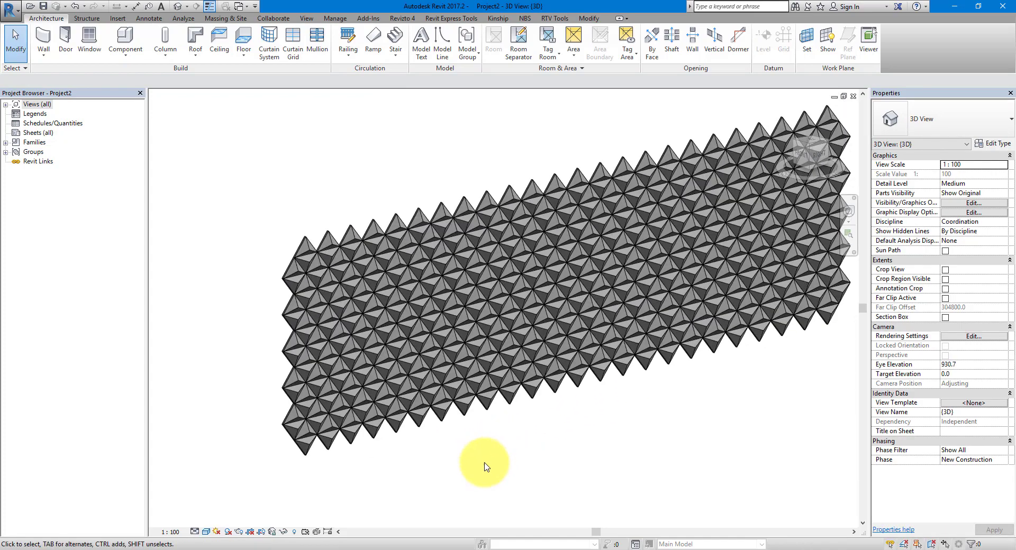
scroll(610, 196, "up", 4)
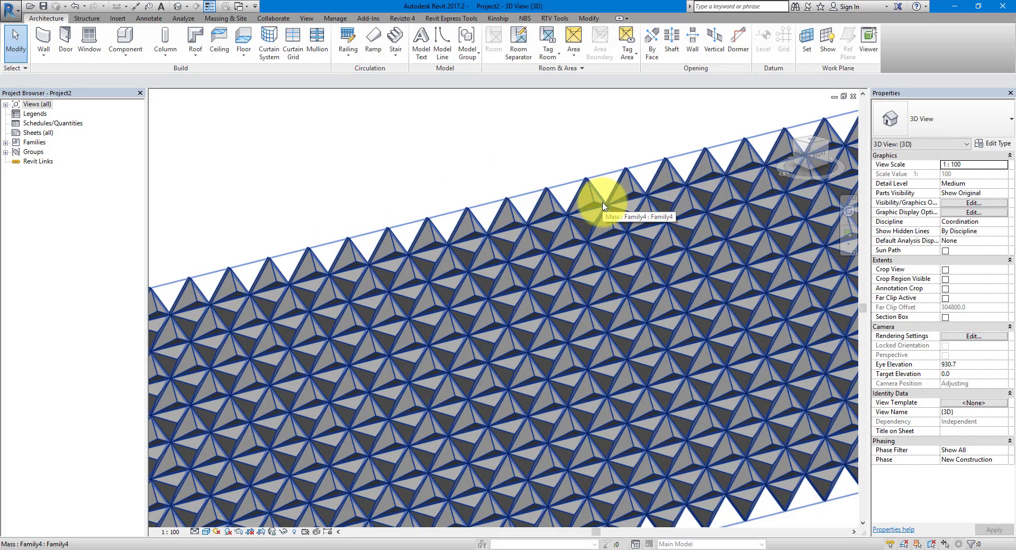
left_click(603, 204)
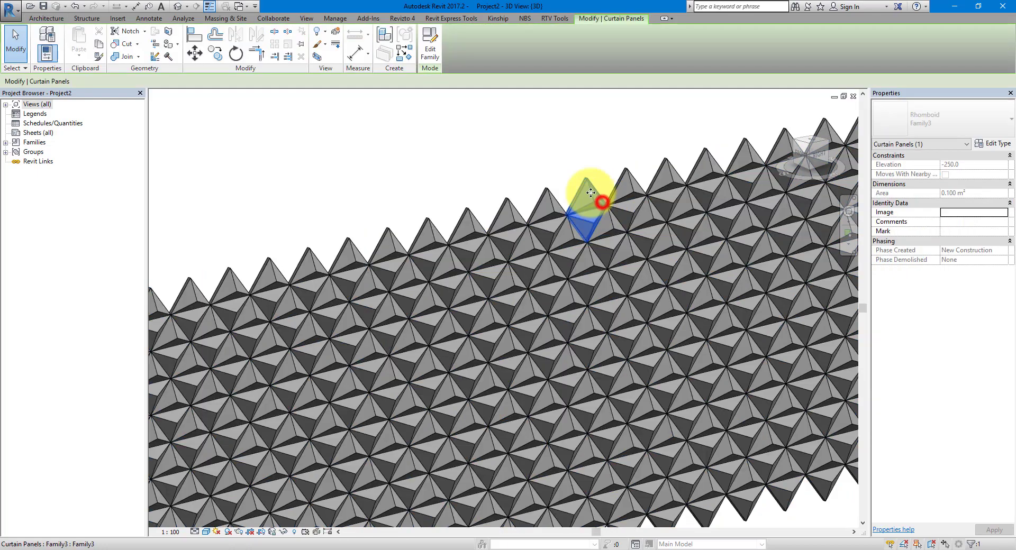
left_click(988, 146)
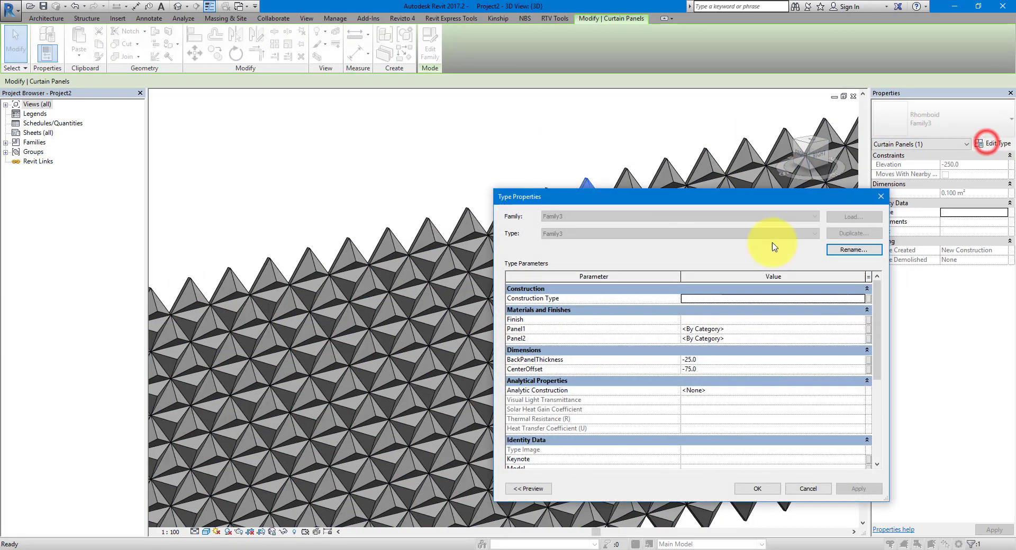
- Open the Material Browser for the Panel1 material parameter
left_click_drag(608, 195, 395, 114)
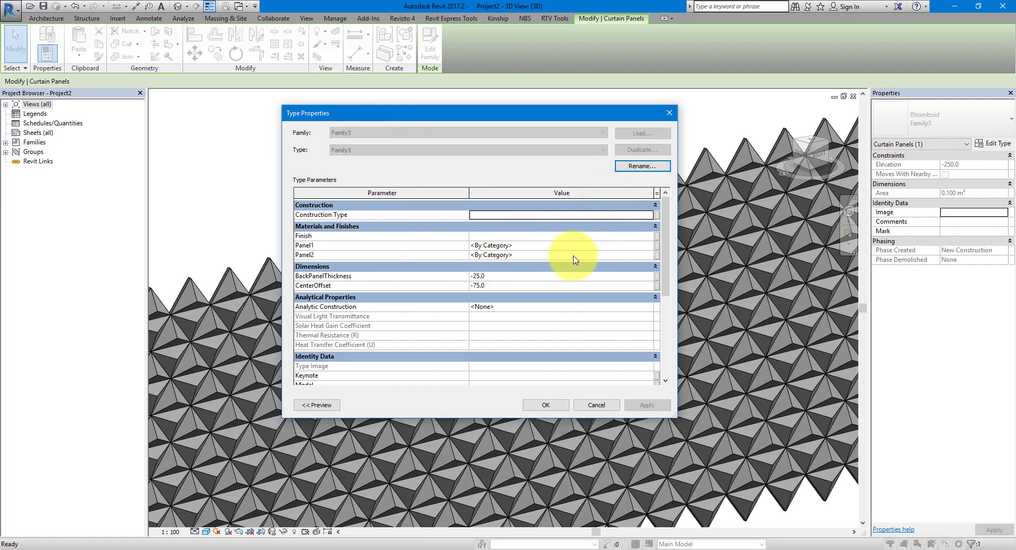
left_click(656, 251)
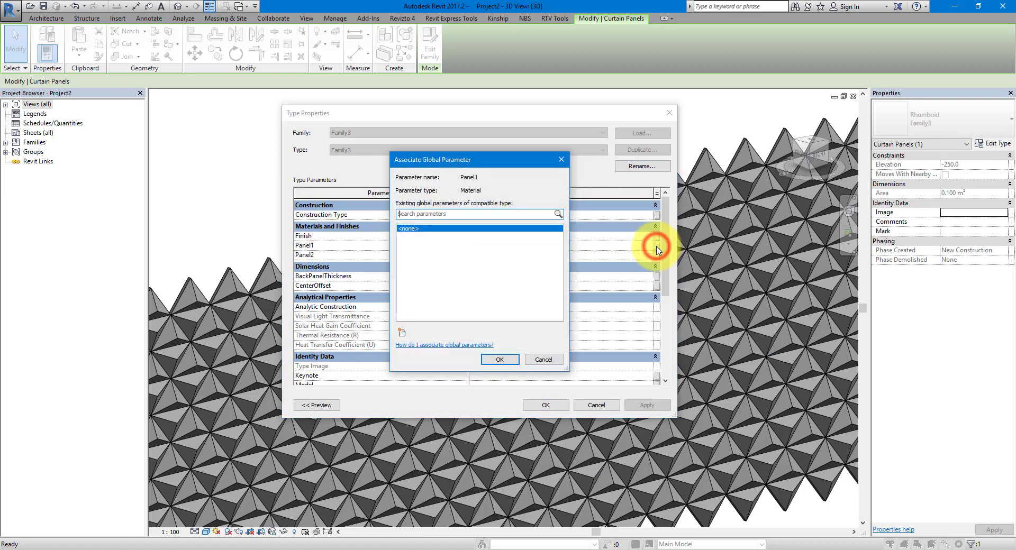
key("Escape")
left_click(650, 246)
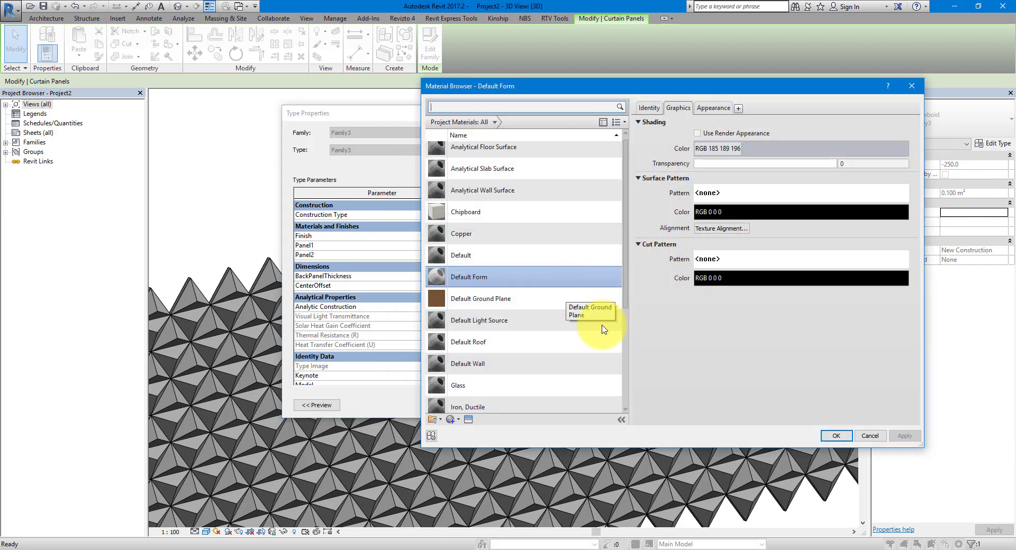
- Duplicate the Default material as 'Timber' and show its Appearance settings
scroll(556, 274, "down", 6)
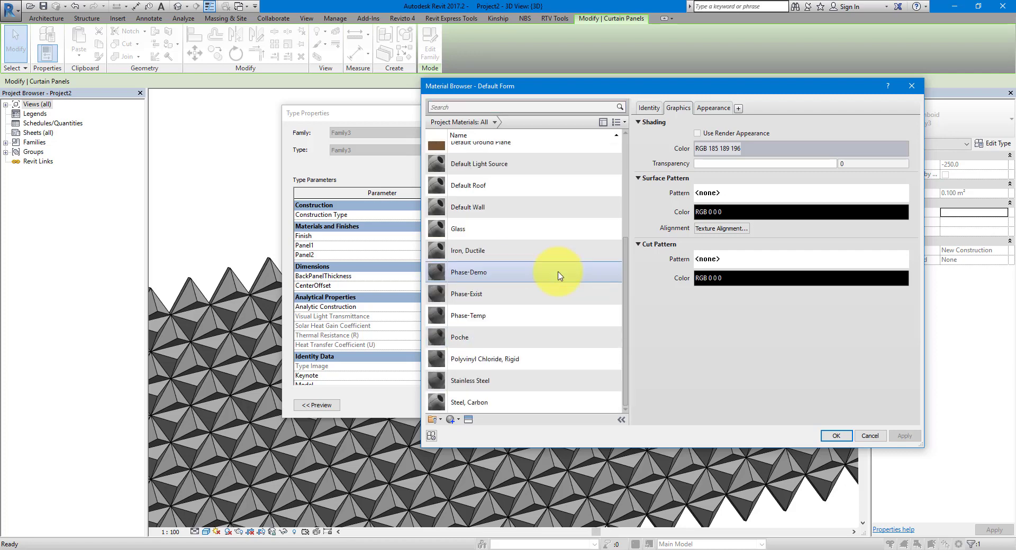
scroll(553, 270, "up", 6)
left_click(462, 259)
right_click(462, 259)
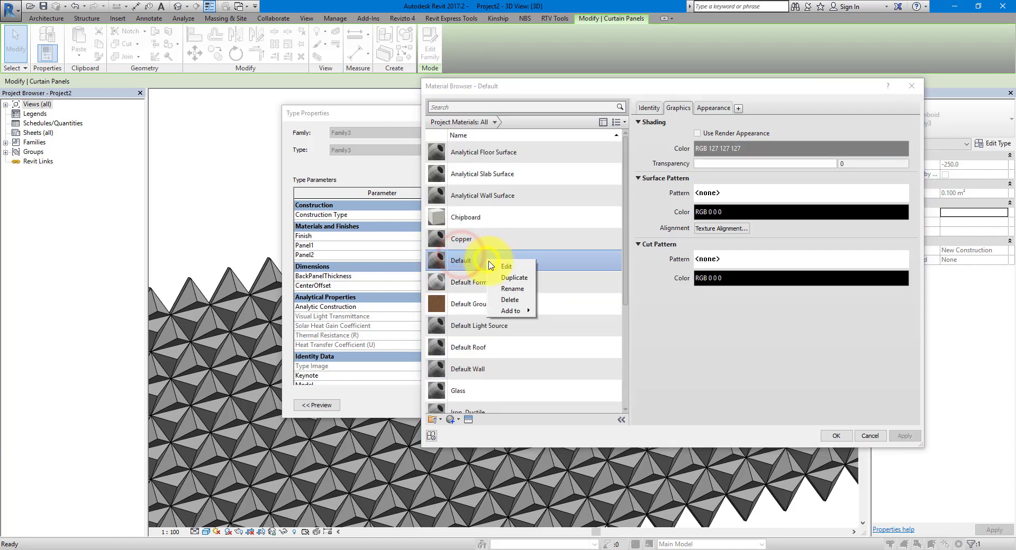
left_click(516, 267)
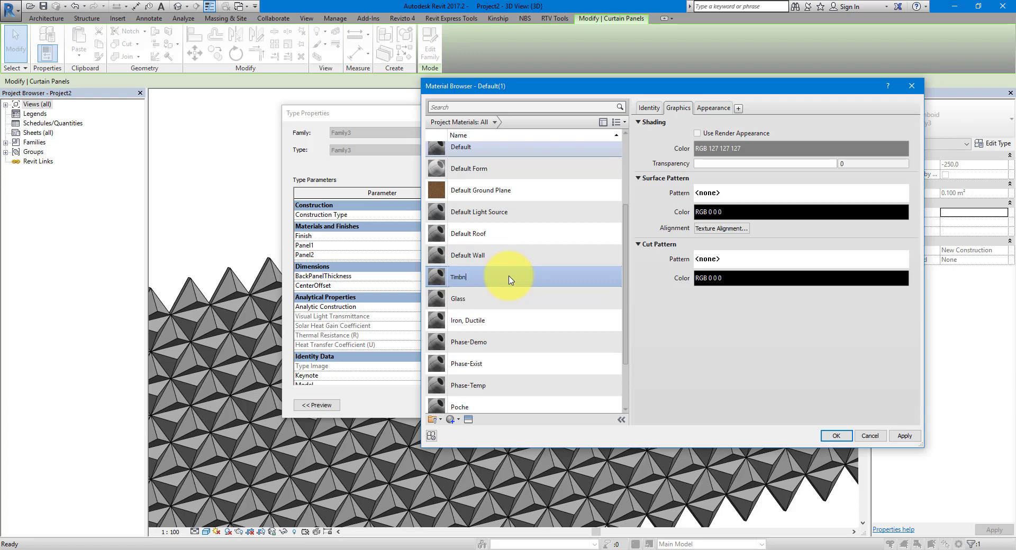
type("Timber")
key("Return")
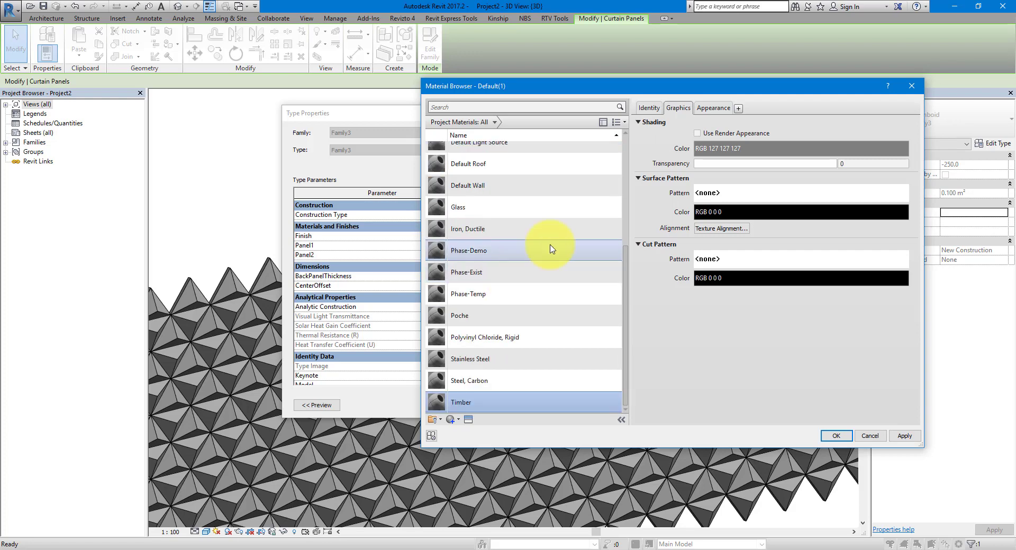
left_click(721, 109)
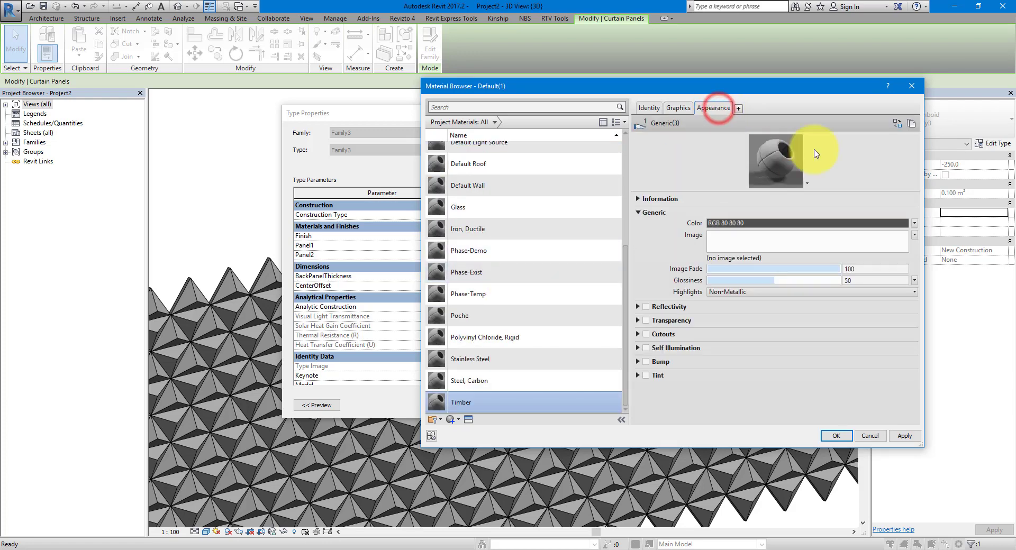
- Replace Timber's appearance with the Wood asset 'Cherry - Solid Stained Dark Medium Gloss'
left_click(898, 125)
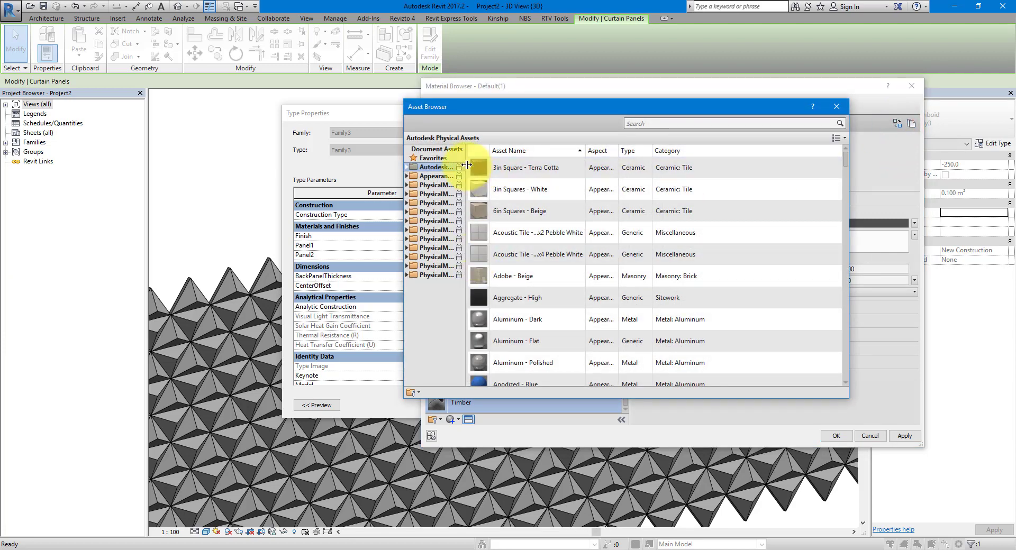
left_click_drag(466, 161, 523, 158)
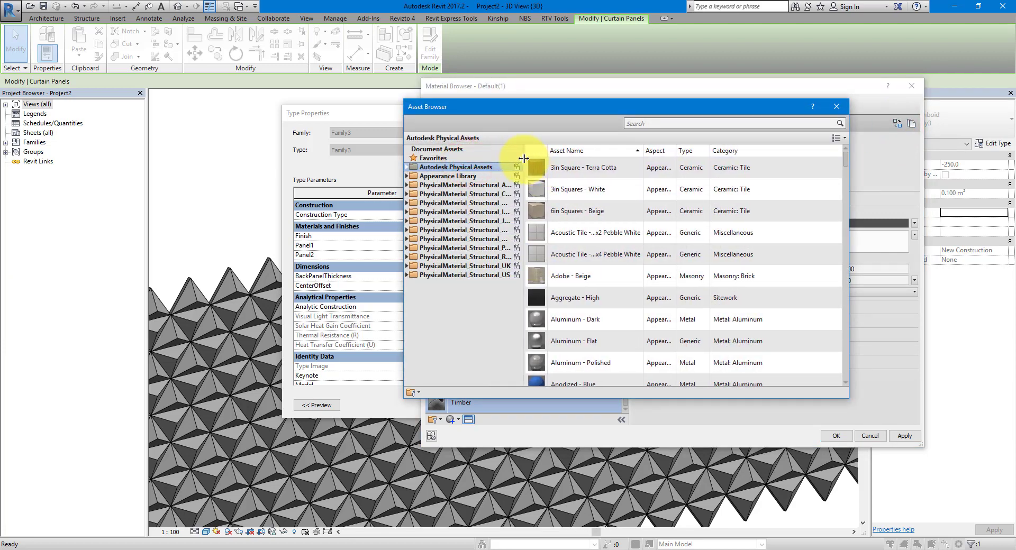
left_click(407, 167)
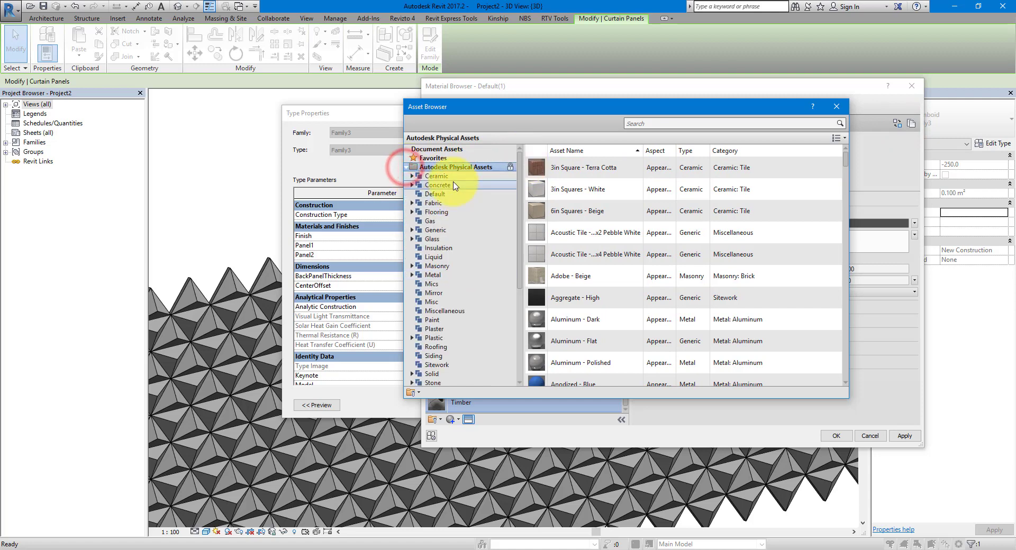
left_click_drag(518, 209, 517, 271)
left_click(435, 364)
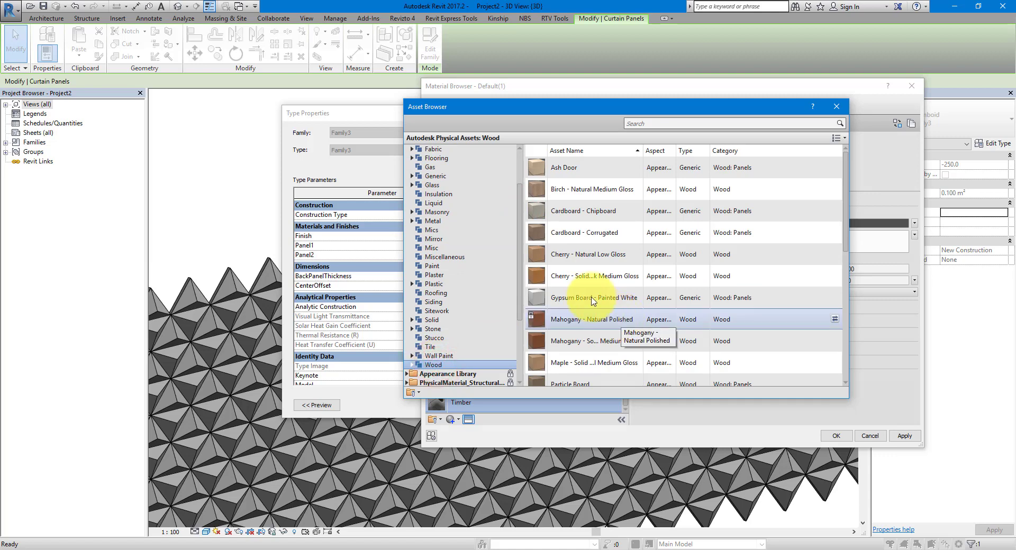
scroll(590, 283, "down", 3)
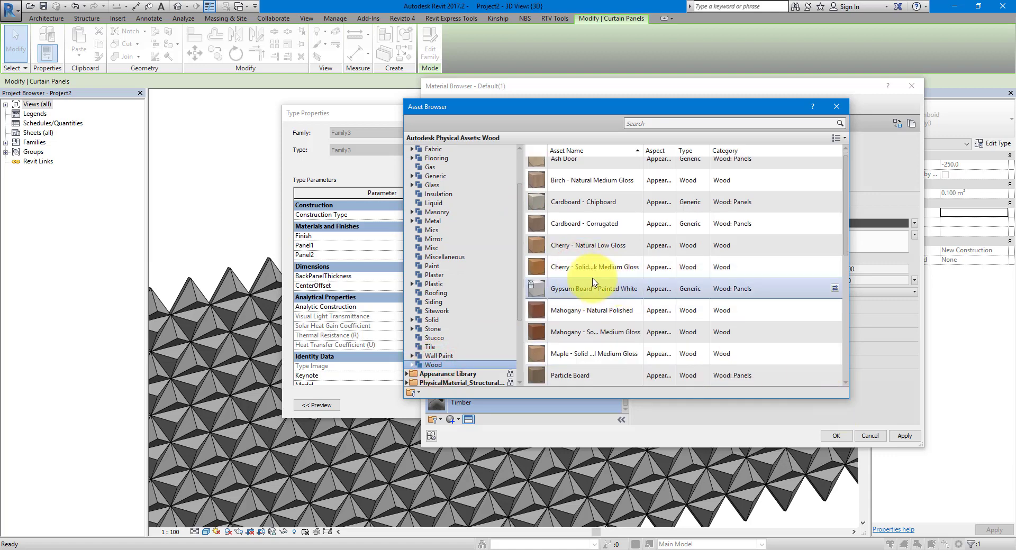
scroll(609, 339, "up", 3)
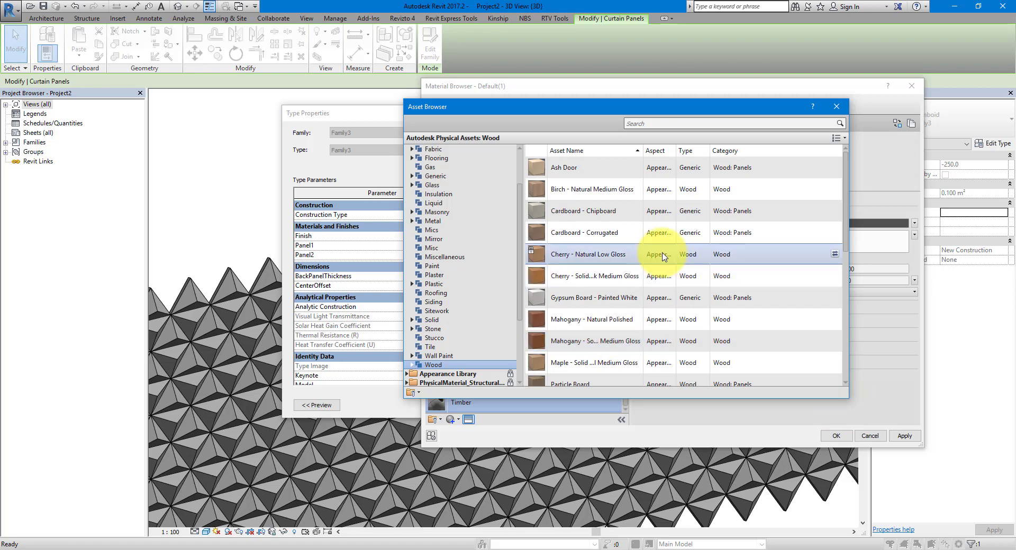
double_click(564, 276)
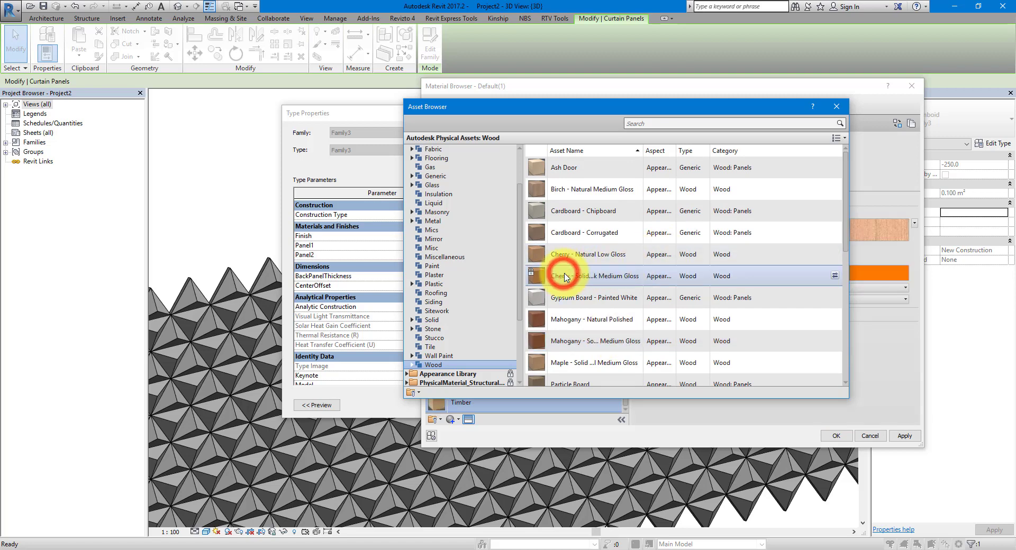
left_click(837, 106)
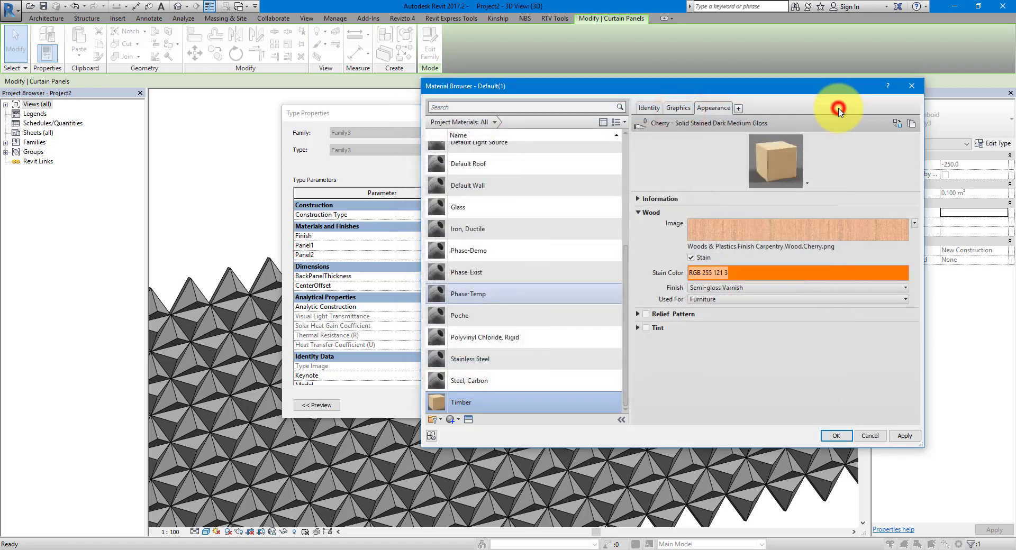
- Enable Use Render Appearance for shading and assign Timber to Panel1
left_click(678, 109)
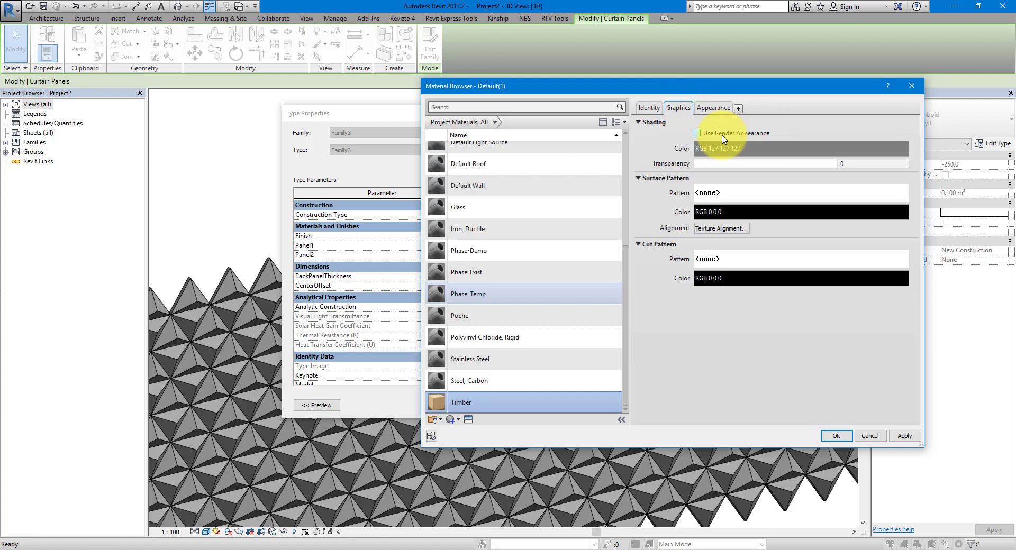
left_click(721, 138)
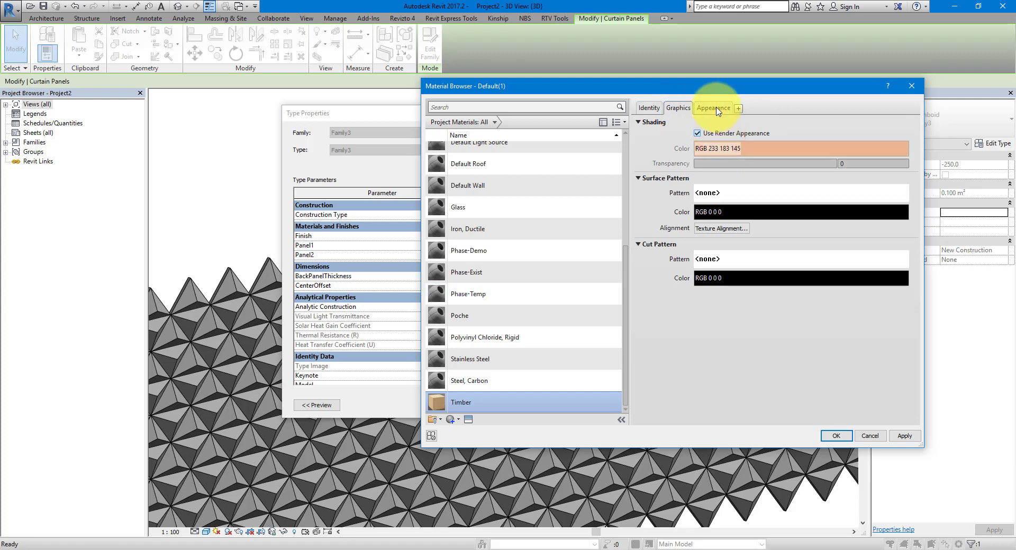
left_click(834, 437)
- Assign Default Form as the Panel2 material and apply the panel type changes
left_click(477, 255)
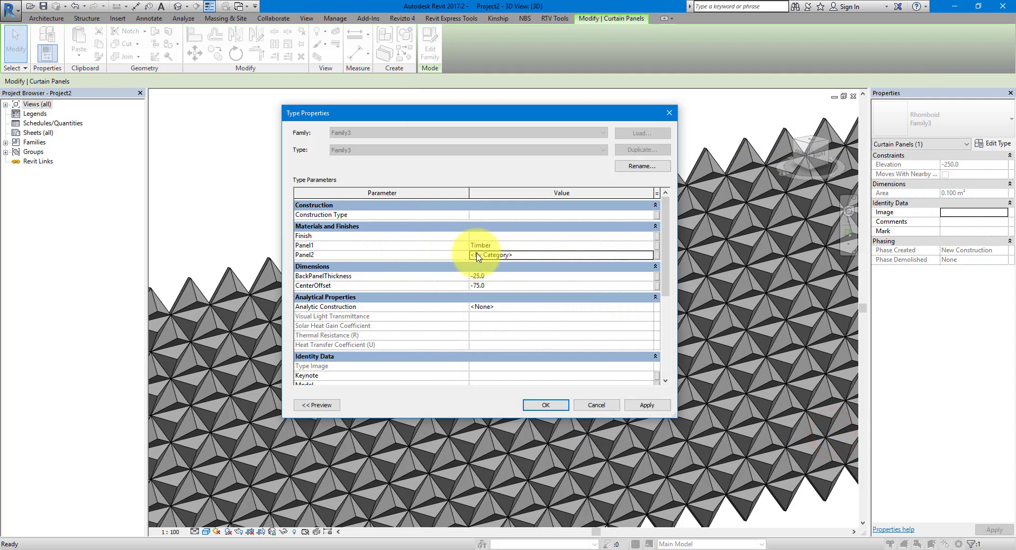
left_click(525, 254)
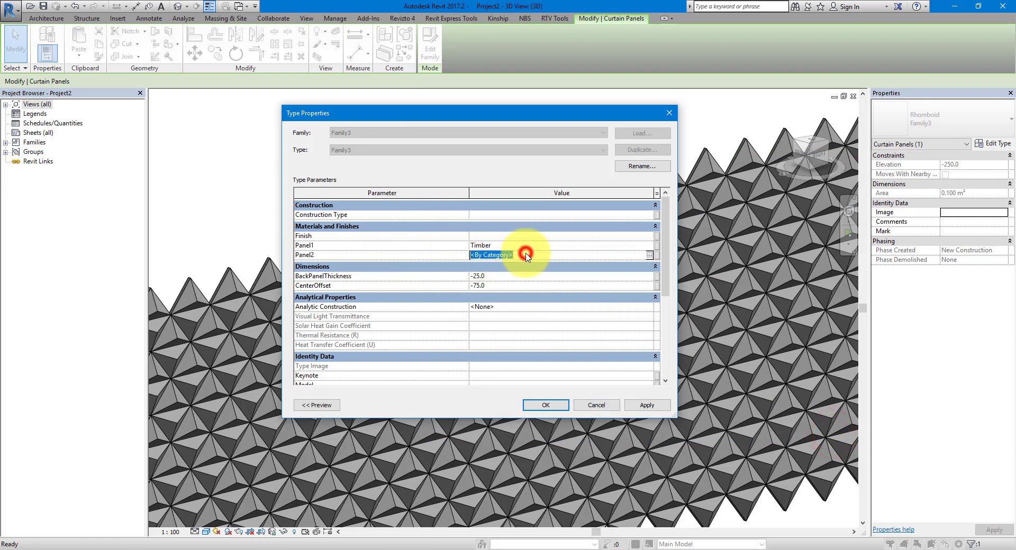
left_click(653, 256)
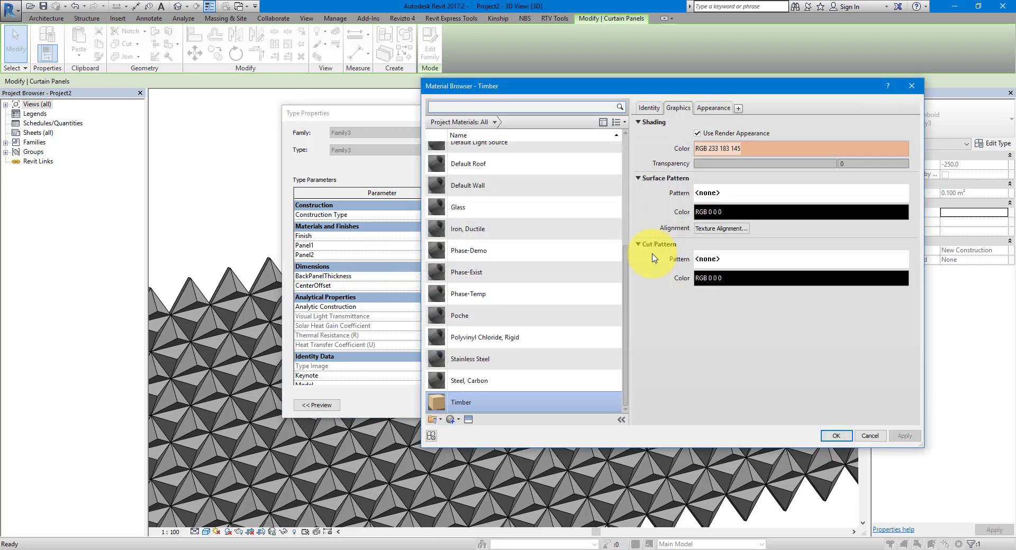
scroll(529, 275, "up", 3)
left_click(511, 284)
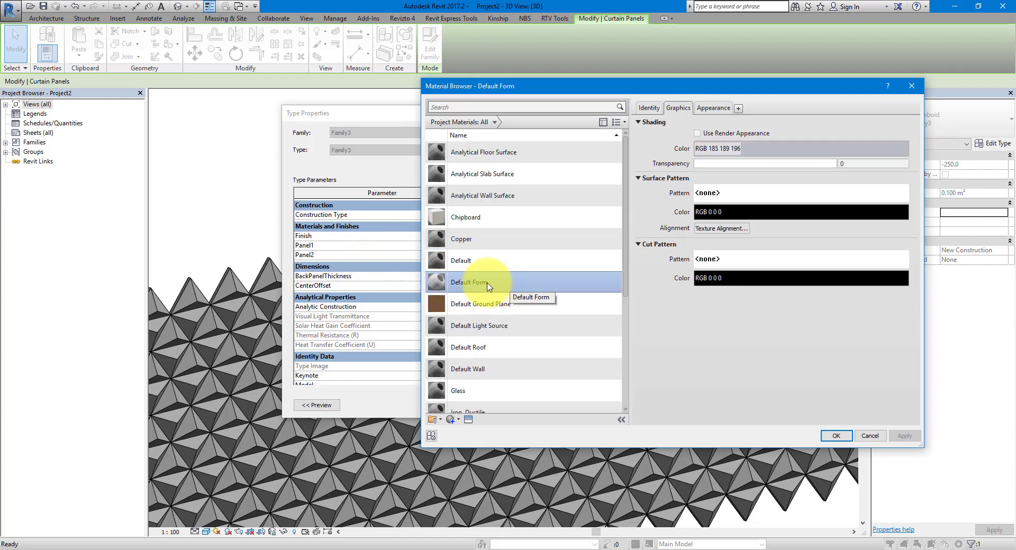
left_click(835, 436)
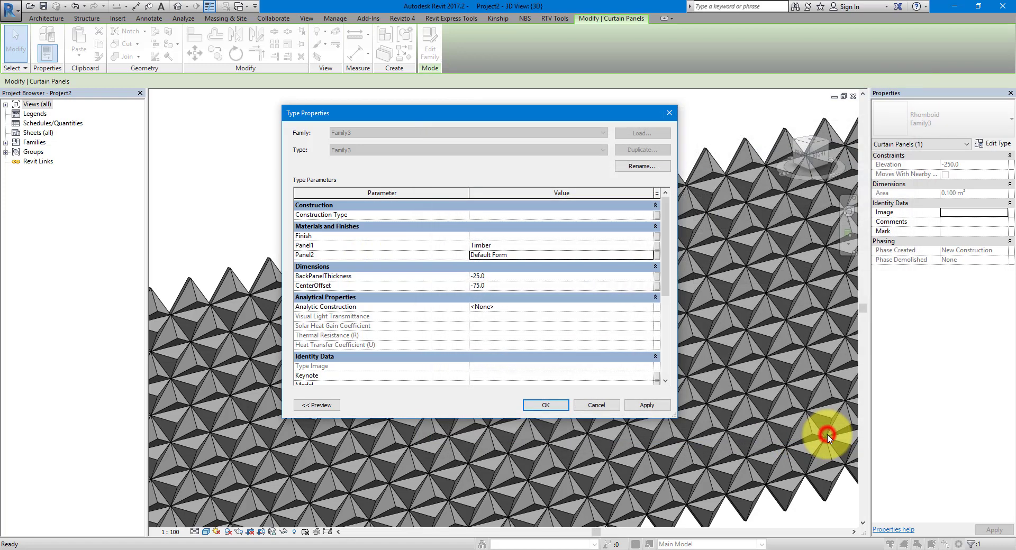
left_click(528, 409)
scroll(527, 409, "down", 5)
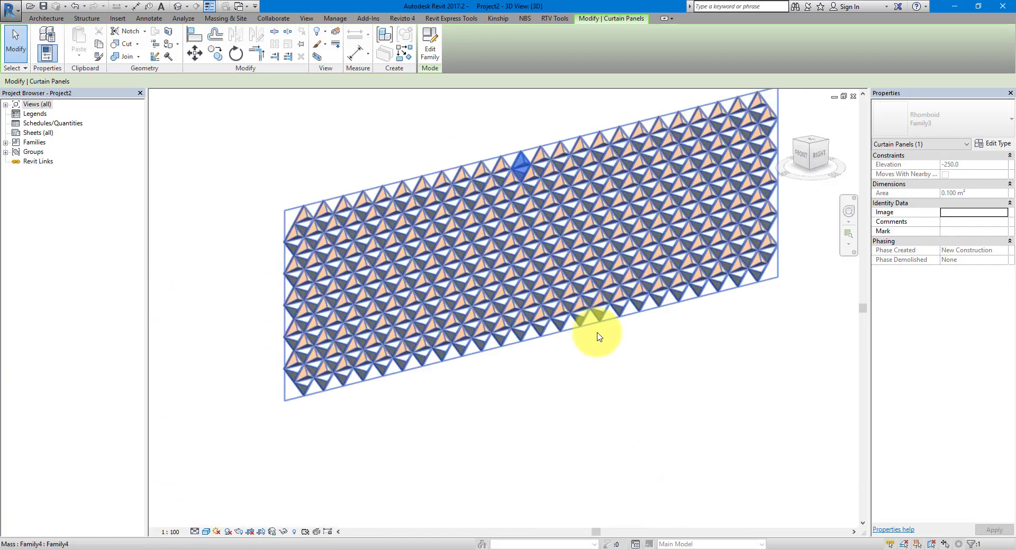
left_click(776, 236)
middle_click_drag(776, 235, 495, 81, "shift")
scroll(526, 154, "up", 3)
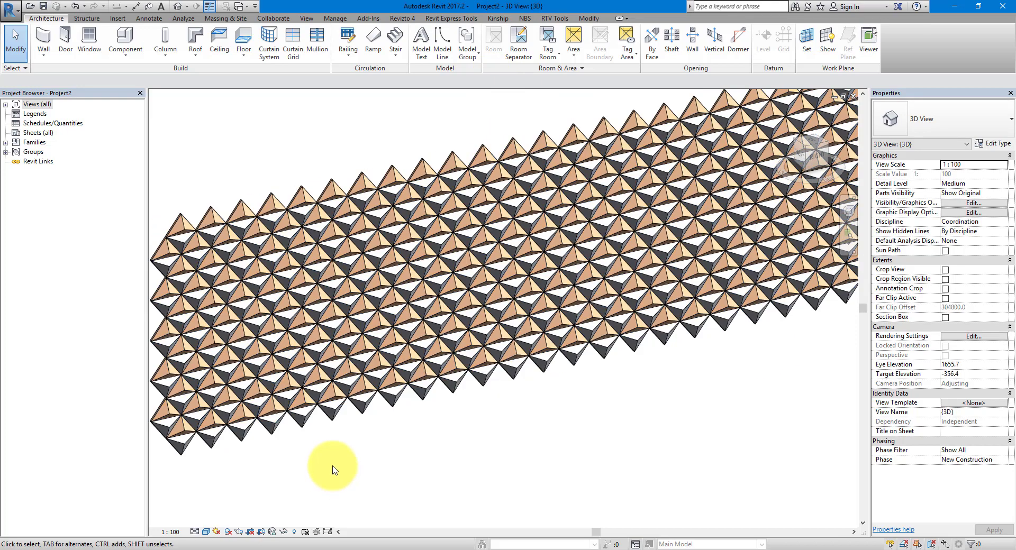
left_click(236, 10)
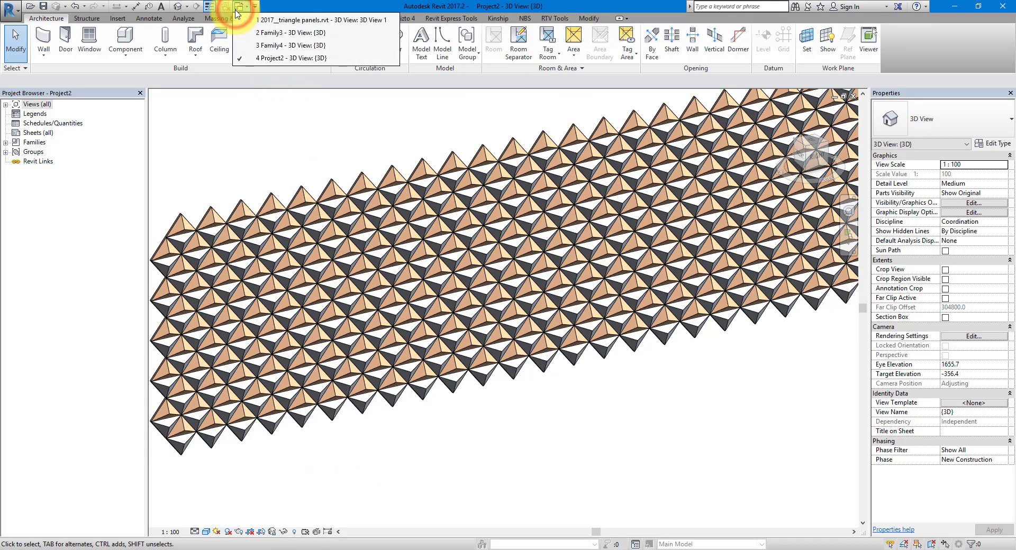
left_click(267, 21)
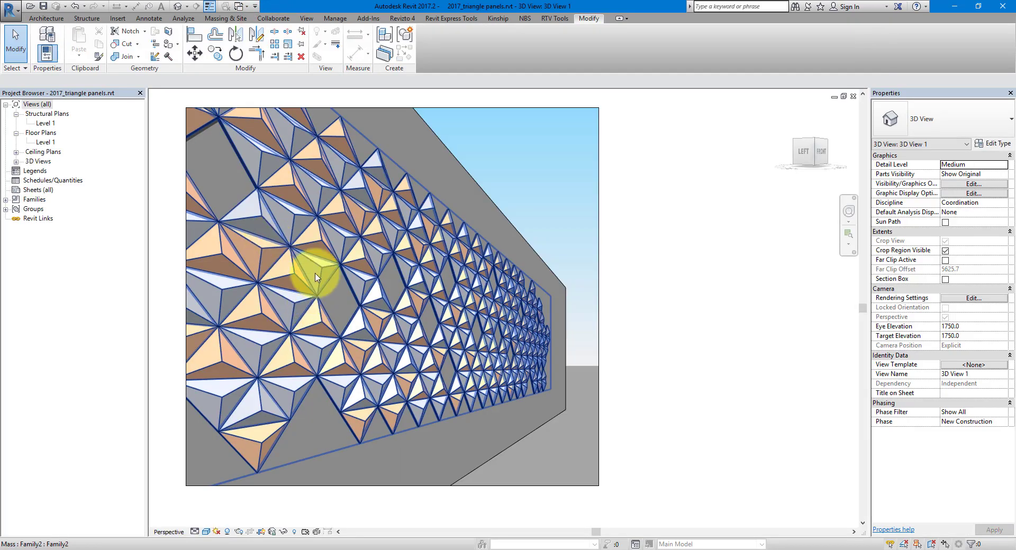
left_click(319, 248)
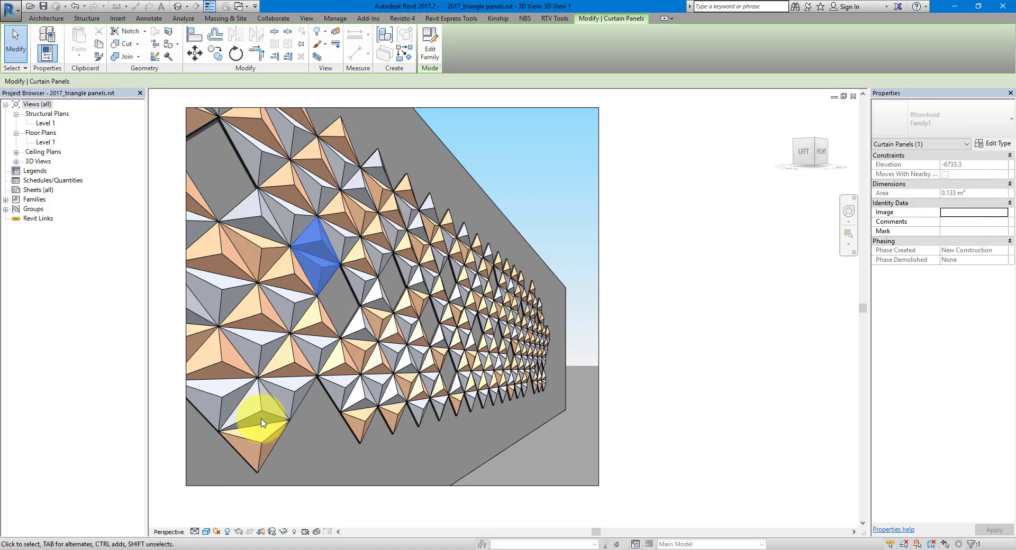
left_click(511, 180)
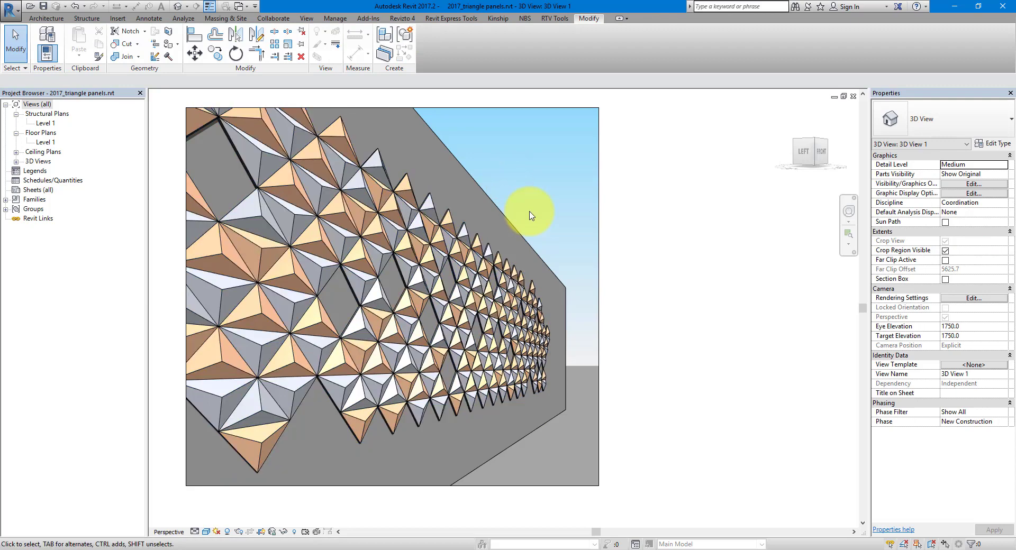
left_click(241, 10)
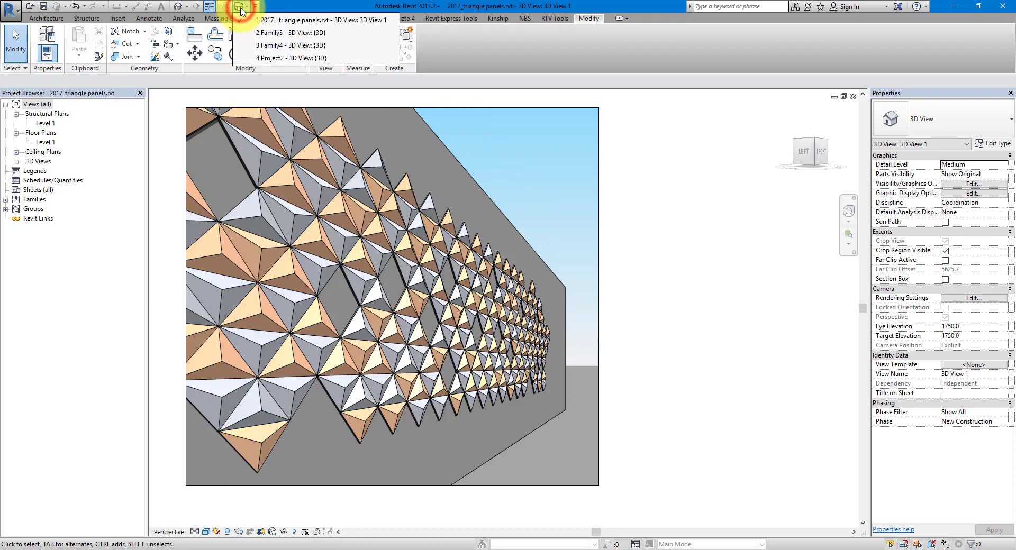
left_click(284, 57)
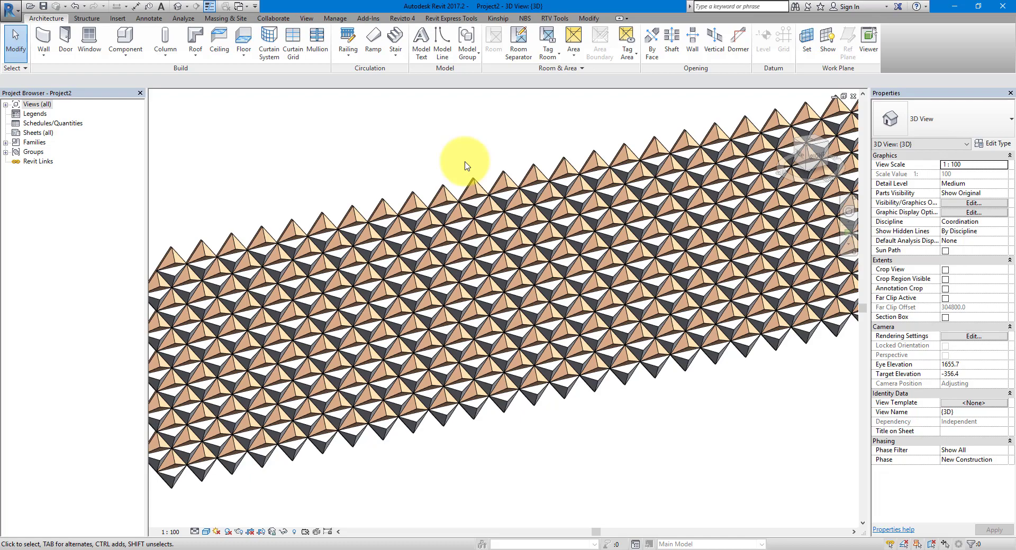
- Switch to Family4 and close it without saving
scroll(465, 166, "up", 5)
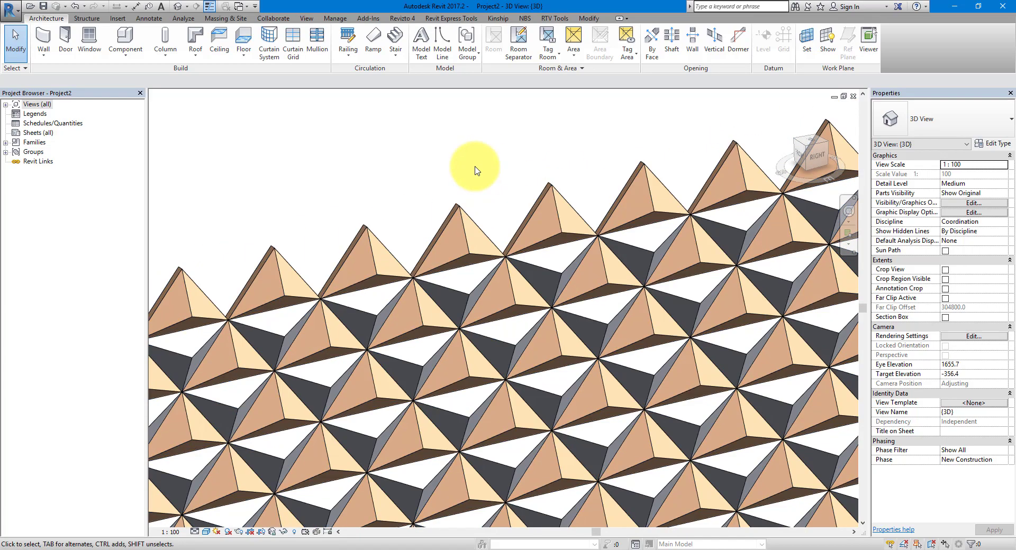
left_click(239, 6)
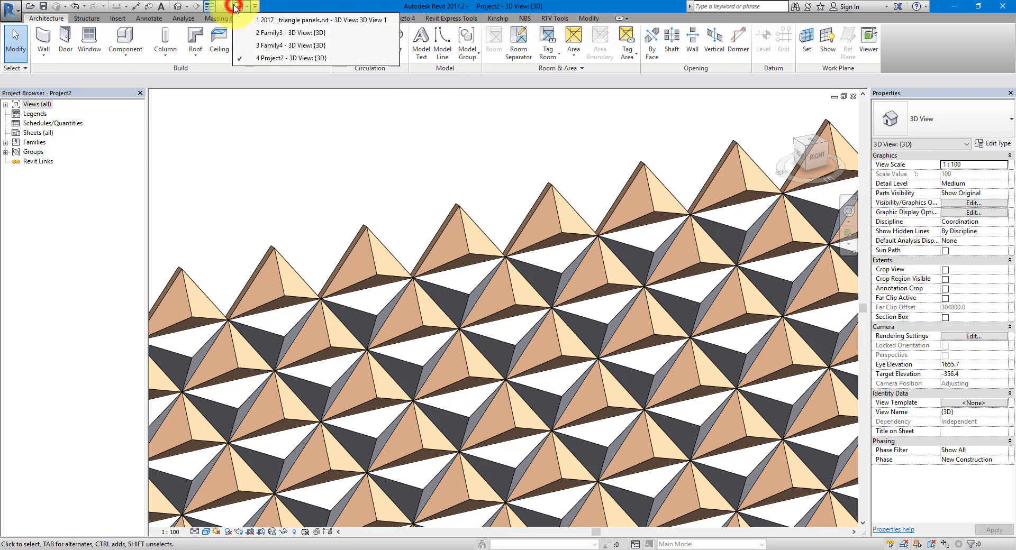
left_click(306, 46)
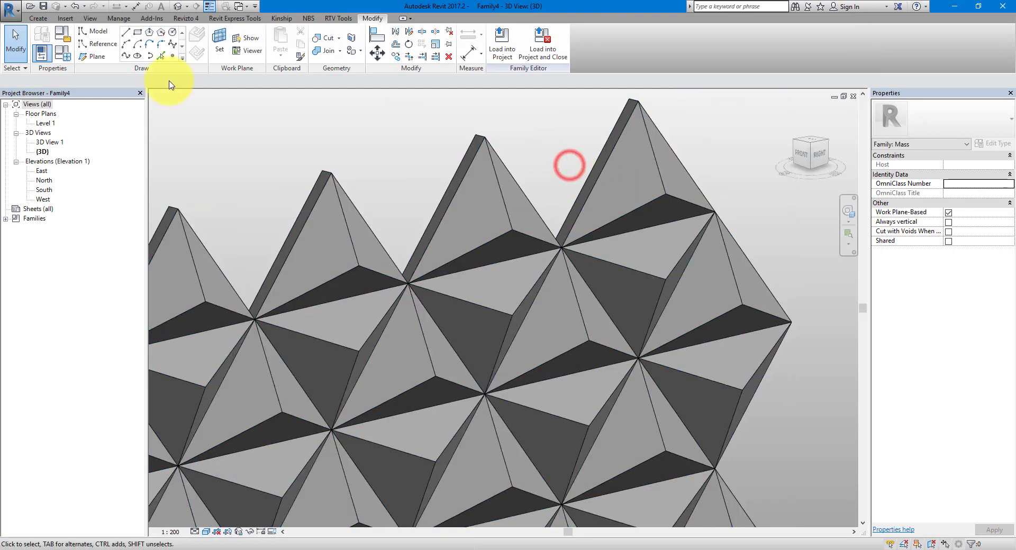
left_click(9, 7)
left_click(44, 290)
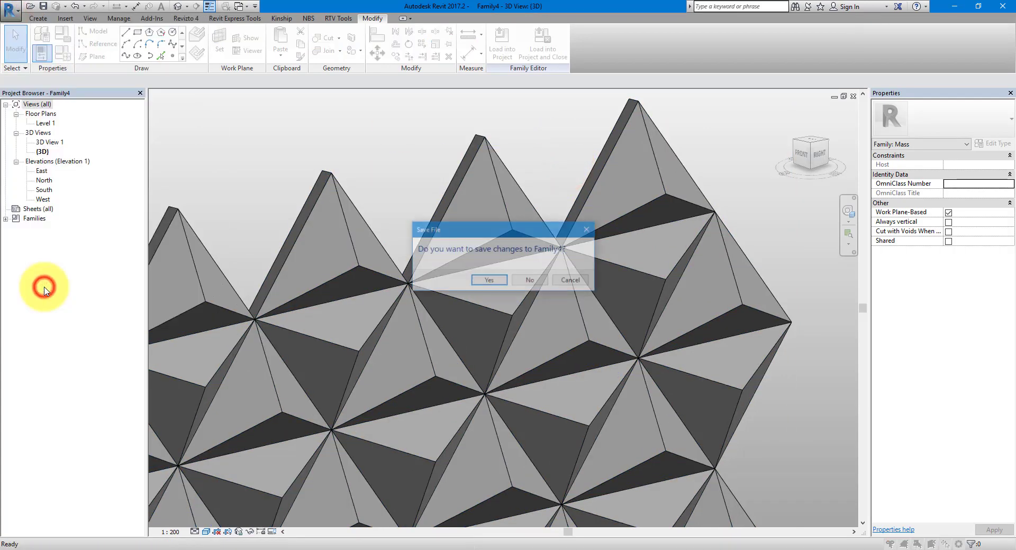
left_click(525, 280)
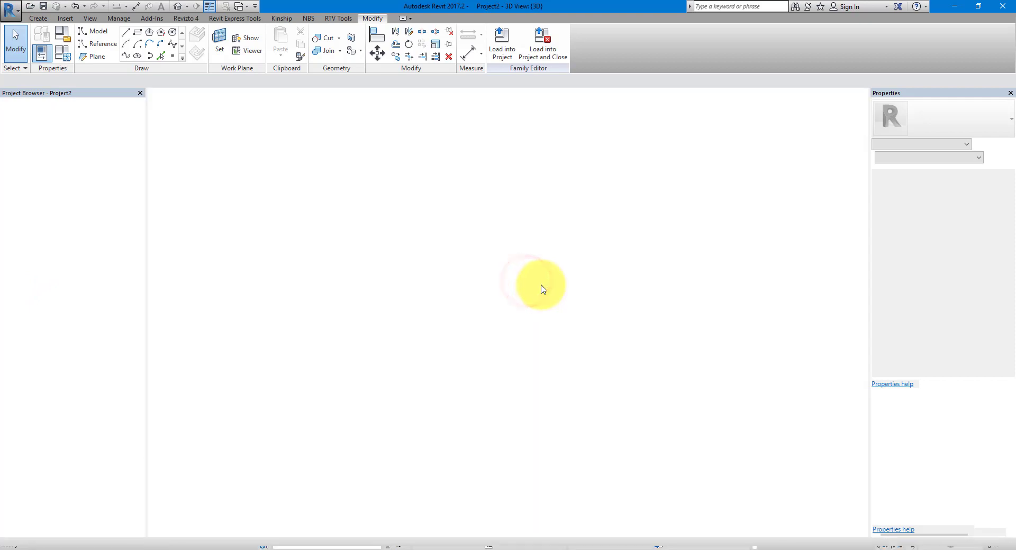
- Switch to Family3, close it without saving, and orbit the Project2 pyramid wall
left_click(241, 6)
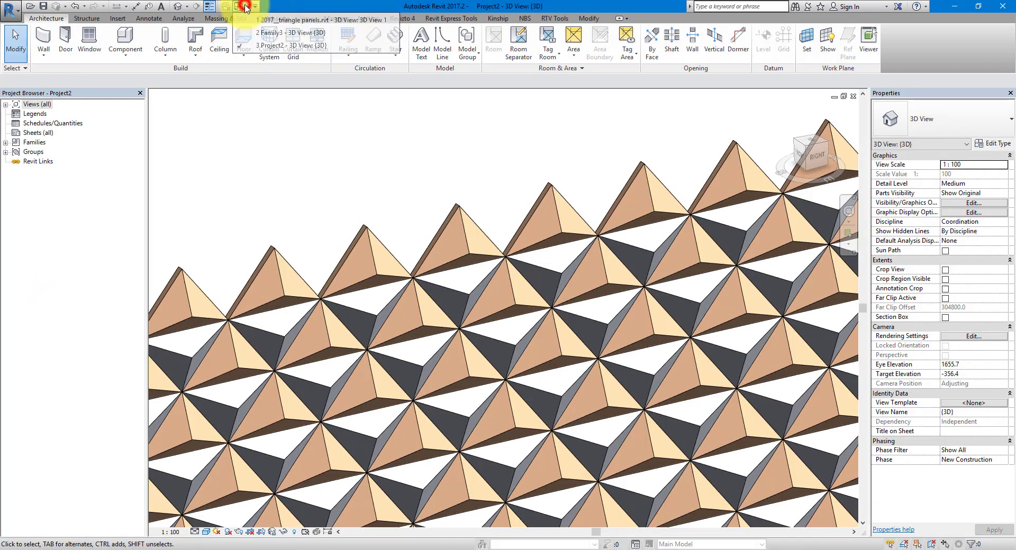
left_click(270, 33)
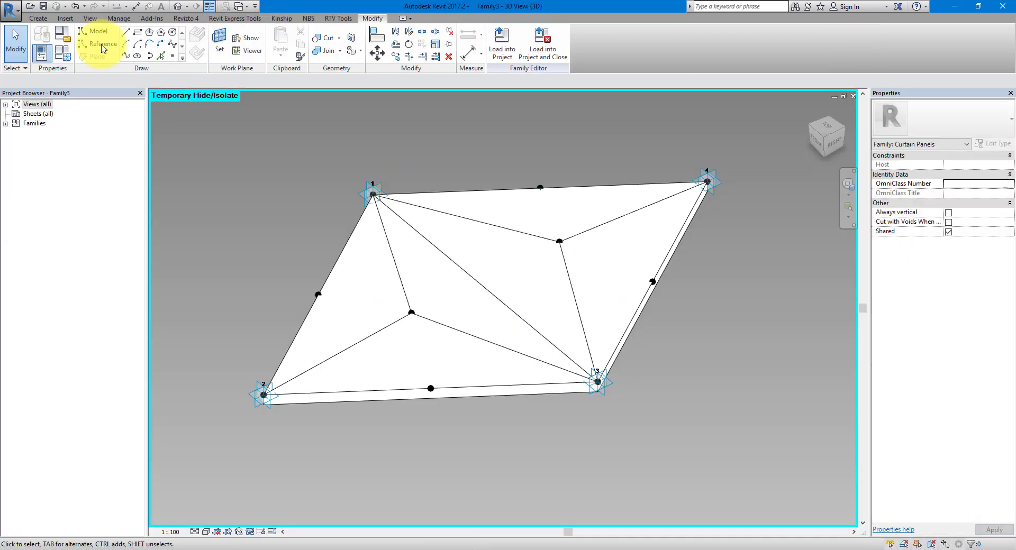
left_click(10, 7)
left_click(50, 293)
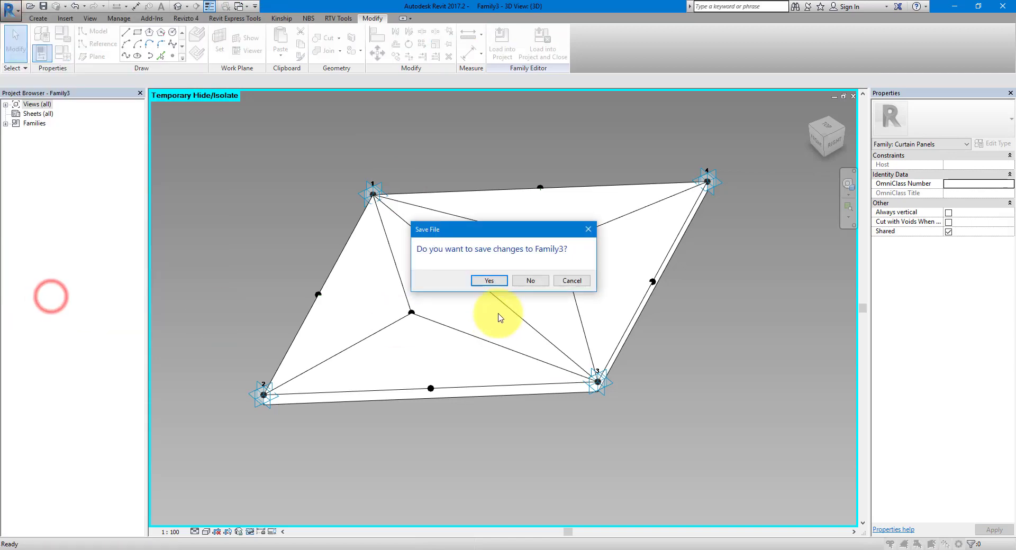
left_click(529, 285)
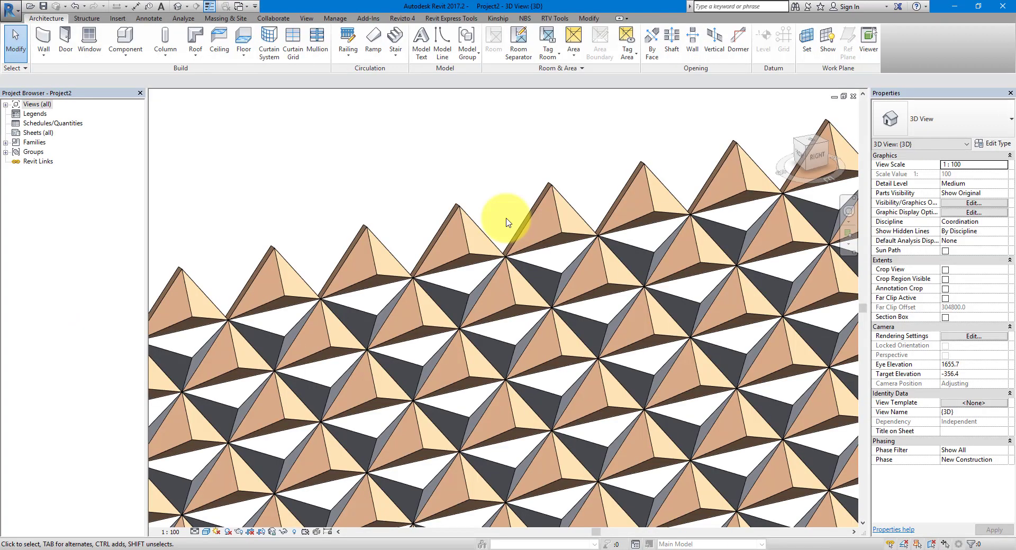
middle_click_drag(507, 222, 503, 206, "shift")
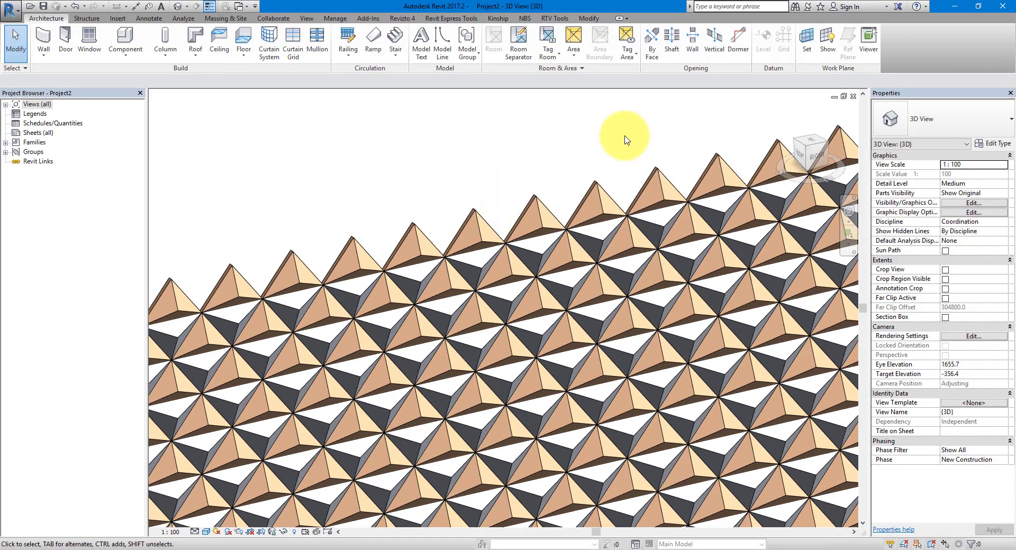
middle_click_drag(640, 145, 522, 163, "shift")
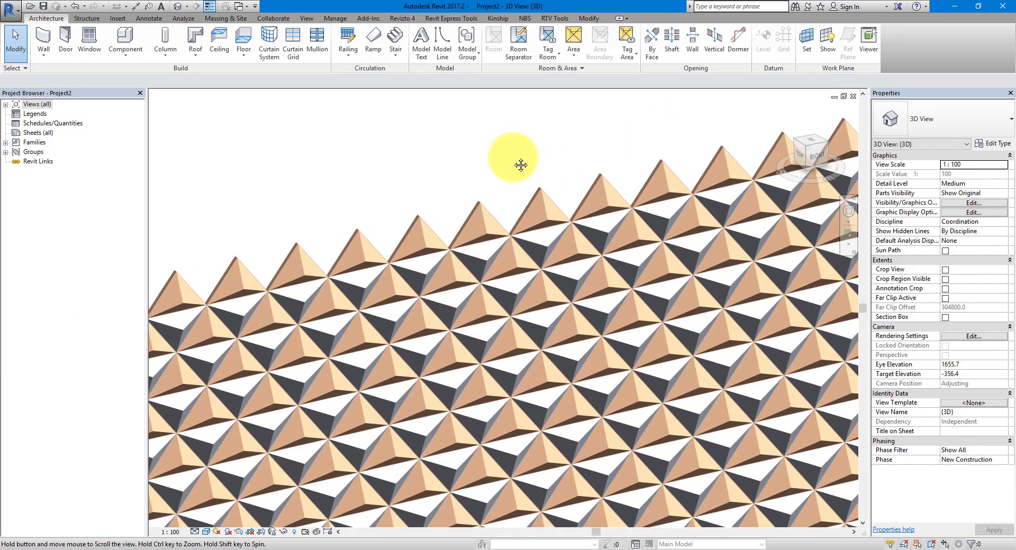
- Edit the pyramid mass family, go to its {3D} view, and select a rhomboid curtain panel
left_click(541, 190)
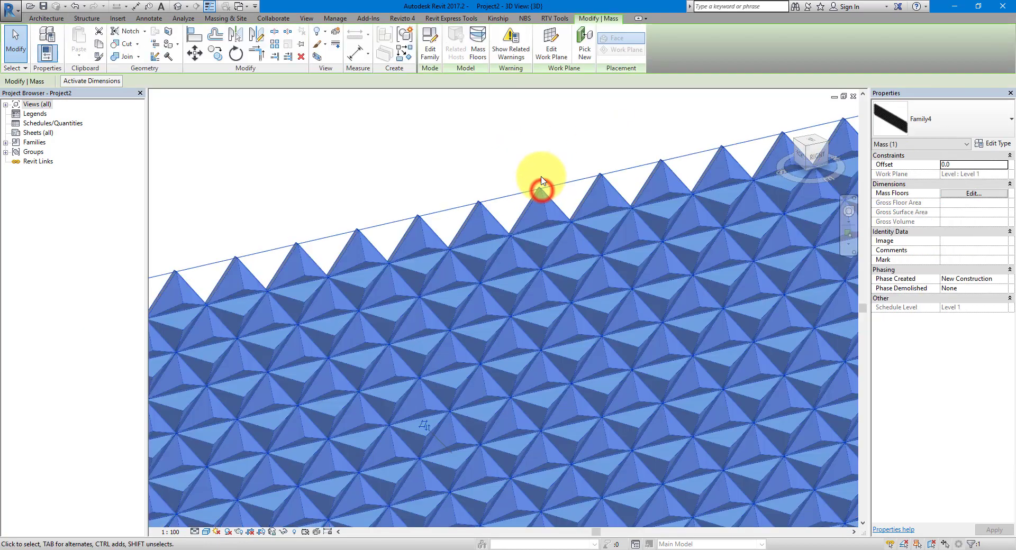
left_click(427, 59)
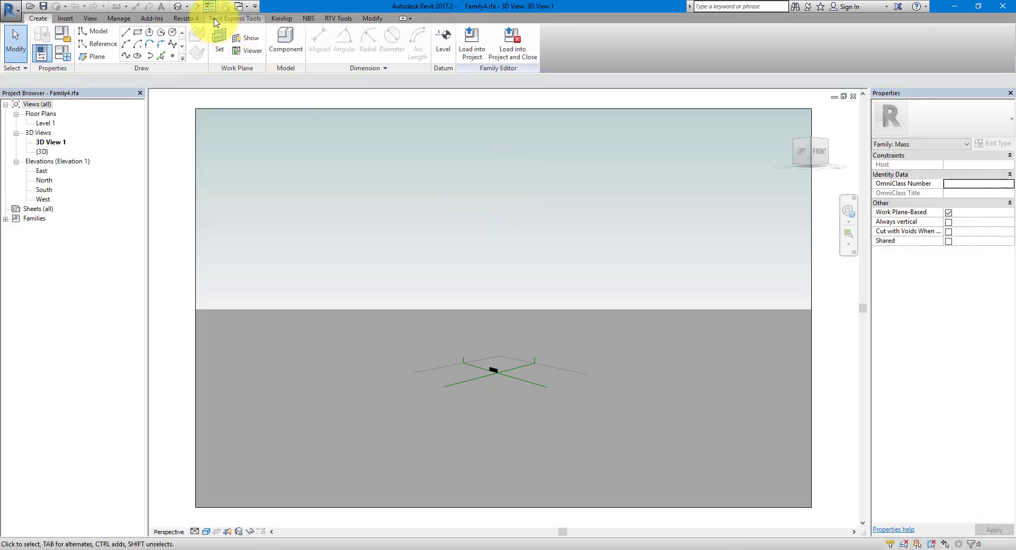
left_click(180, 7)
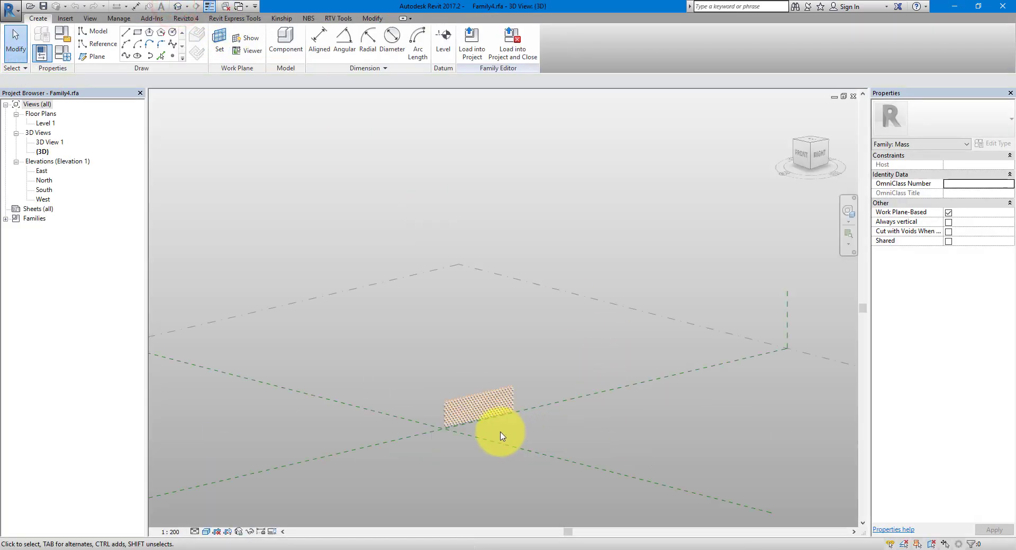
scroll(616, 335, "up", 6)
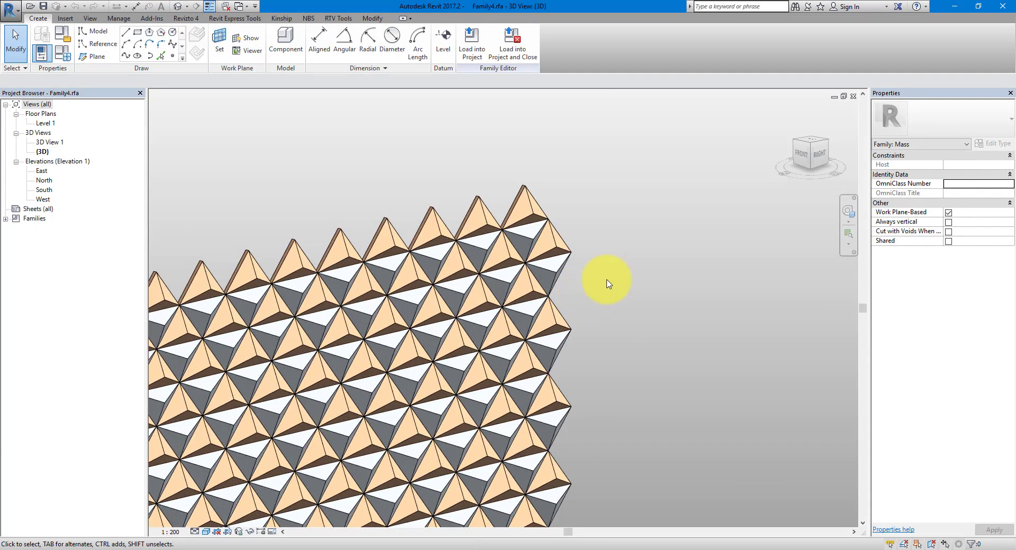
left_click(532, 210)
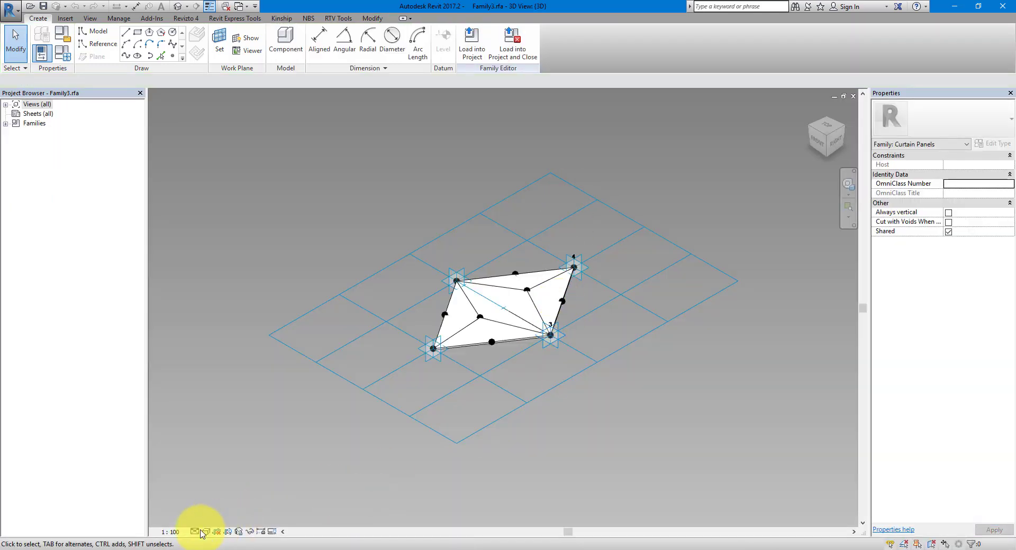
- Switch the view to Shaded, orbit around the curtain panel, and open Family Types
left_click(204, 532)
left_click(226, 488)
scroll(582, 306, "up", 5)
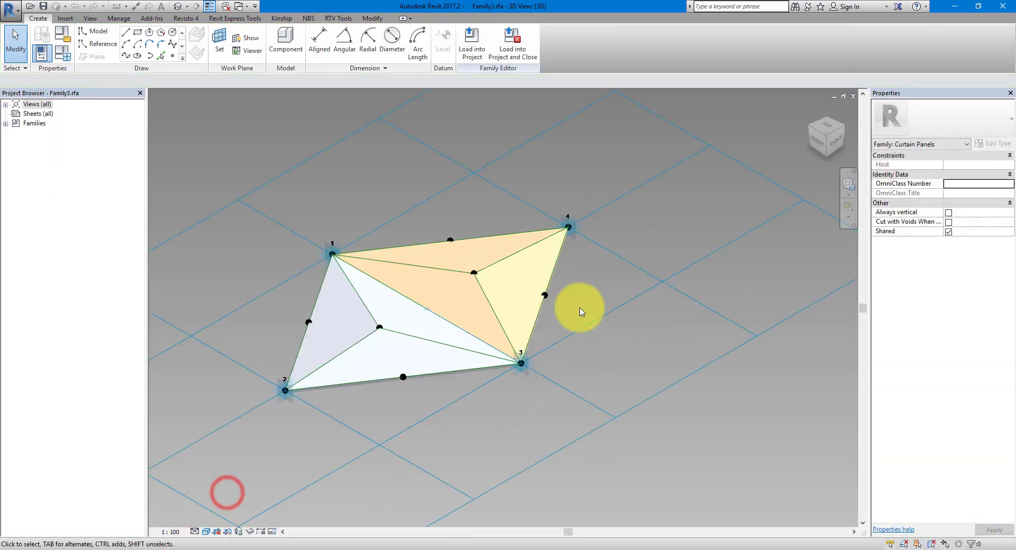
middle_click_drag(566, 334, 493, 334, "shift")
middle_click_drag(483, 246, 606, 295, "shift")
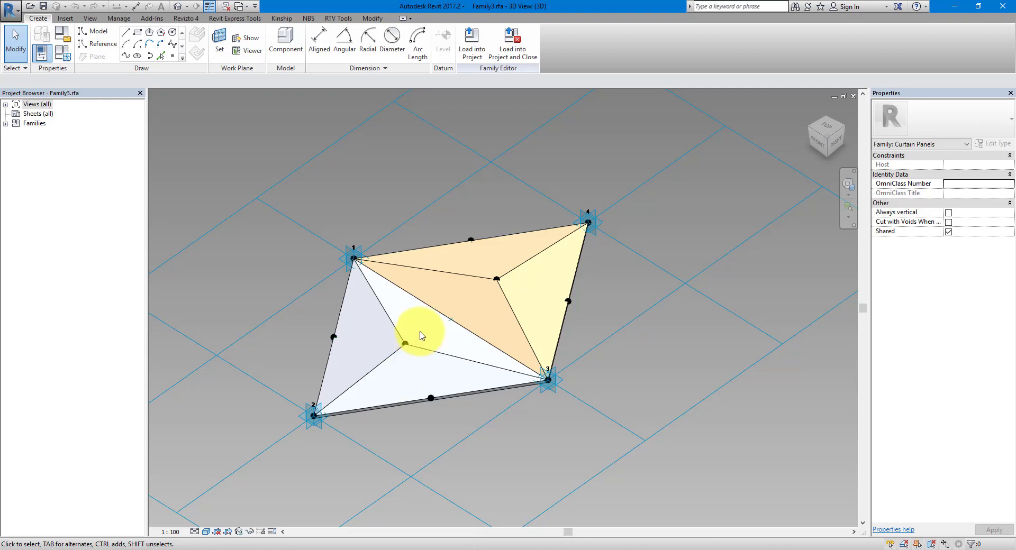
left_click(63, 51)
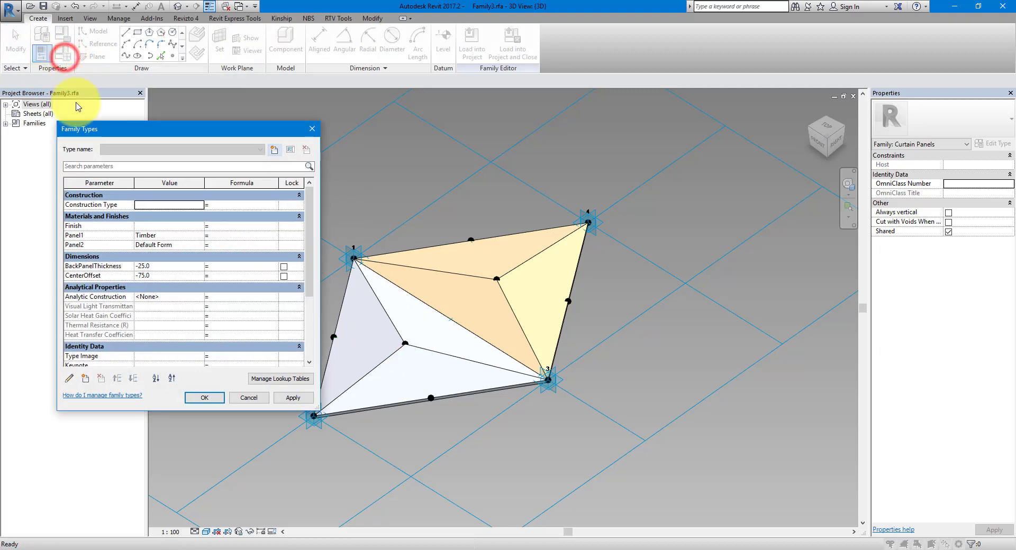
- Create a new panel type named Type 1 and apply it
left_click(274, 150)
left_click(487, 231)
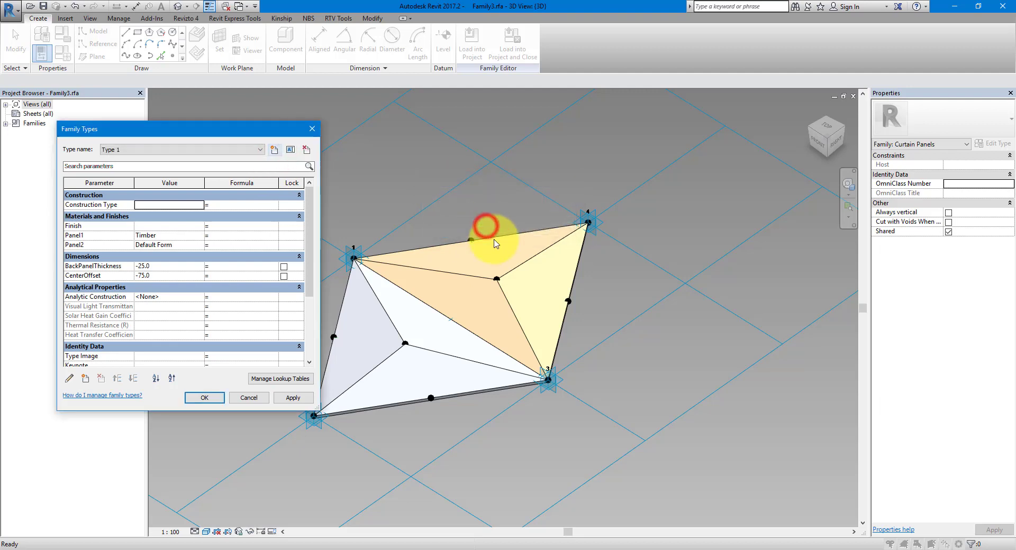
left_click(292, 399)
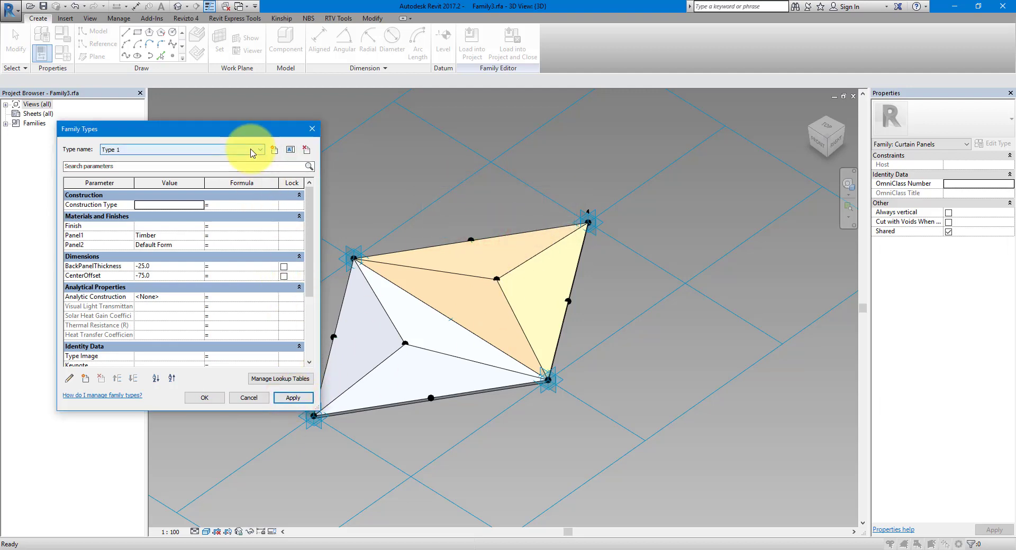
- Create panel type Type 2 with Panel1 and Panel2 materials swapped, putting Timber on Panel2
left_click(274, 150)
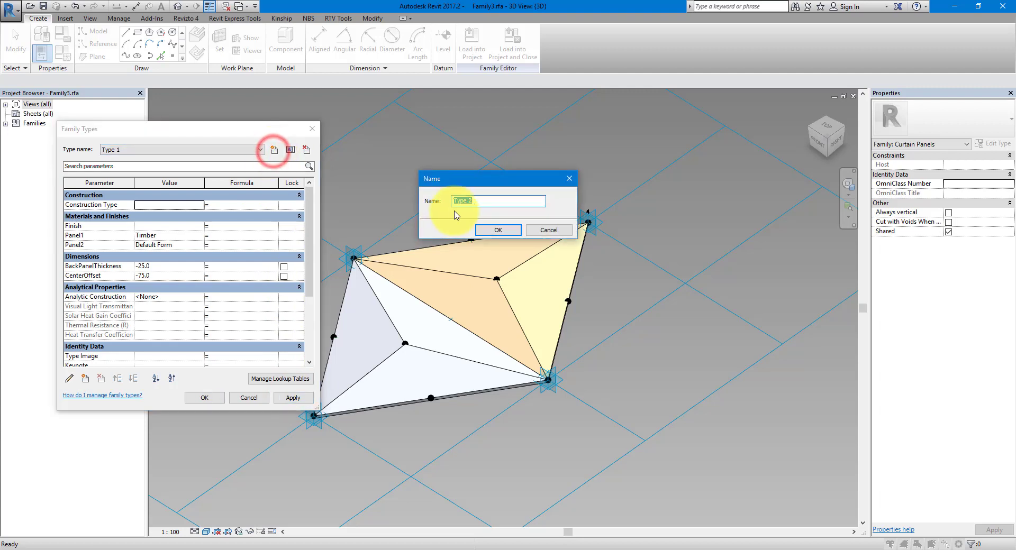
left_click(499, 231)
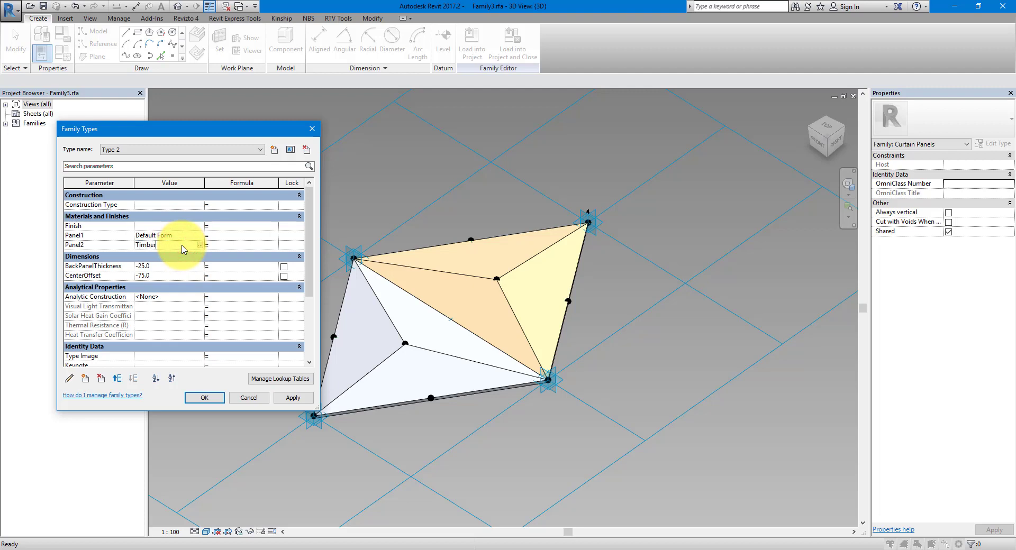
left_click(286, 398)
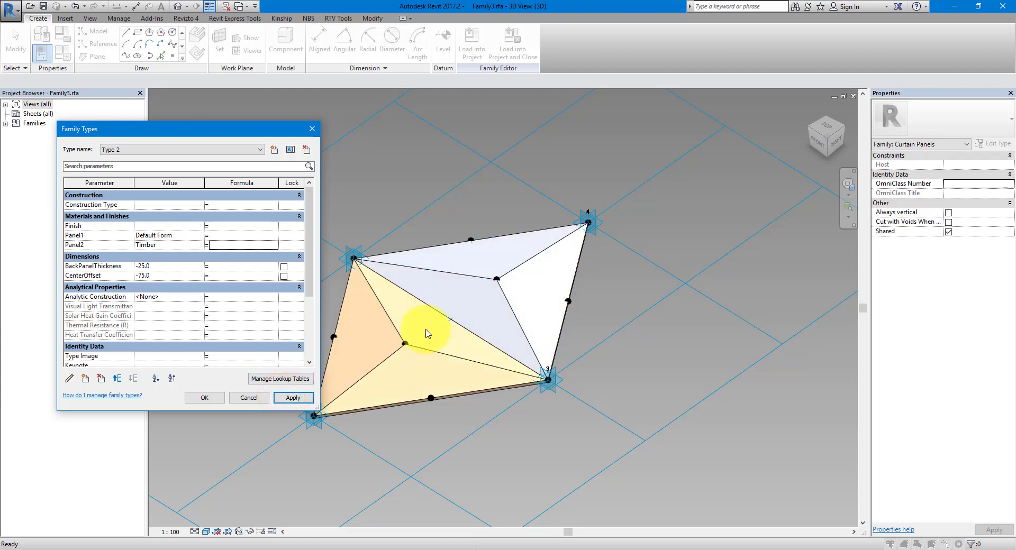
- Load the panel family into Family4.rfa, overwriting the existing version and its parameter values
left_click(207, 398)
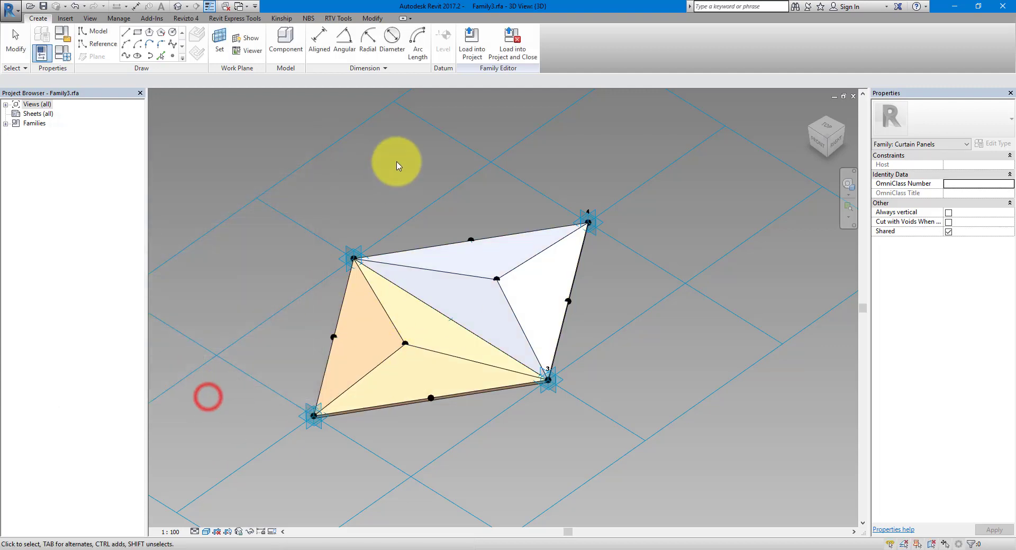
left_click(469, 52)
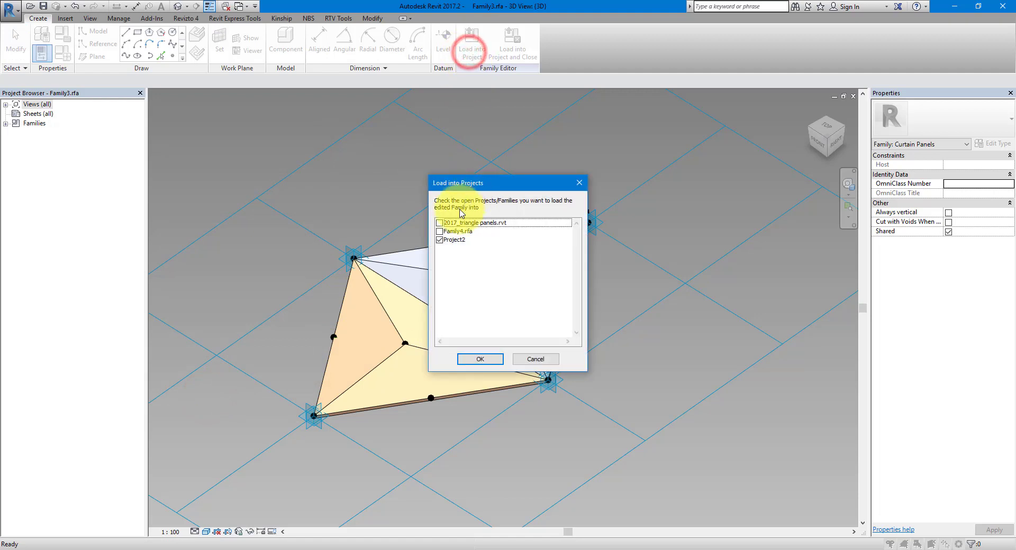
left_click(440, 240)
left_click(444, 232)
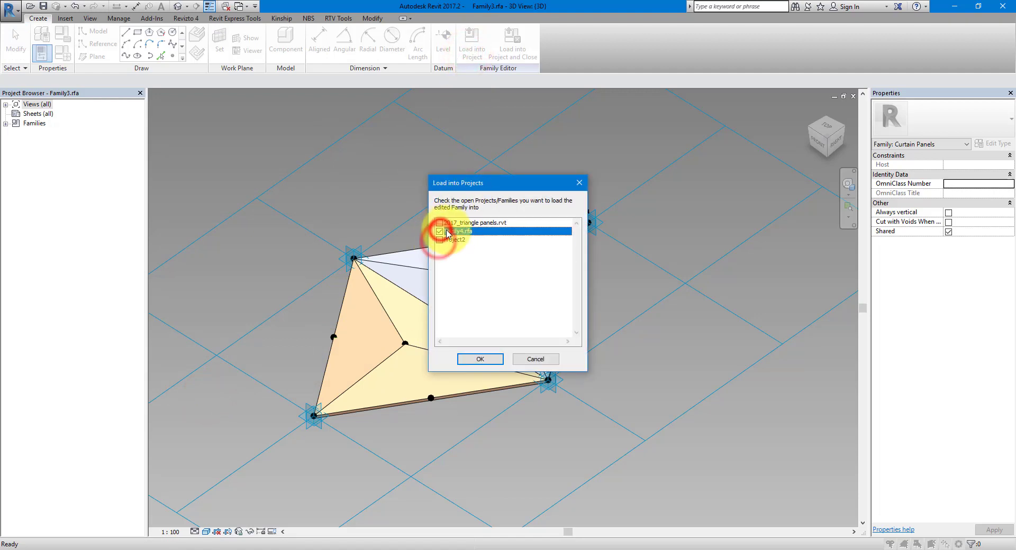
left_click(474, 359)
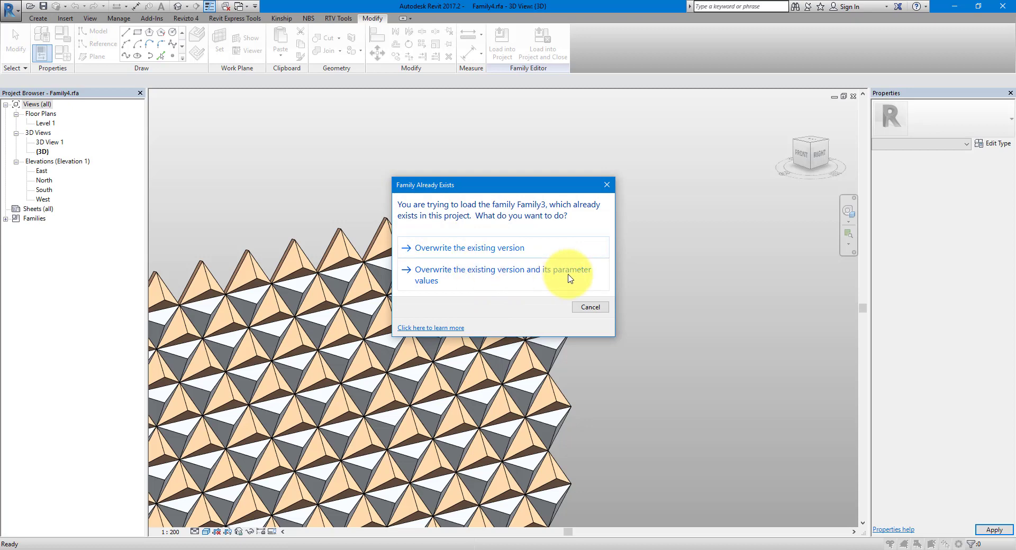
left_click(535, 272)
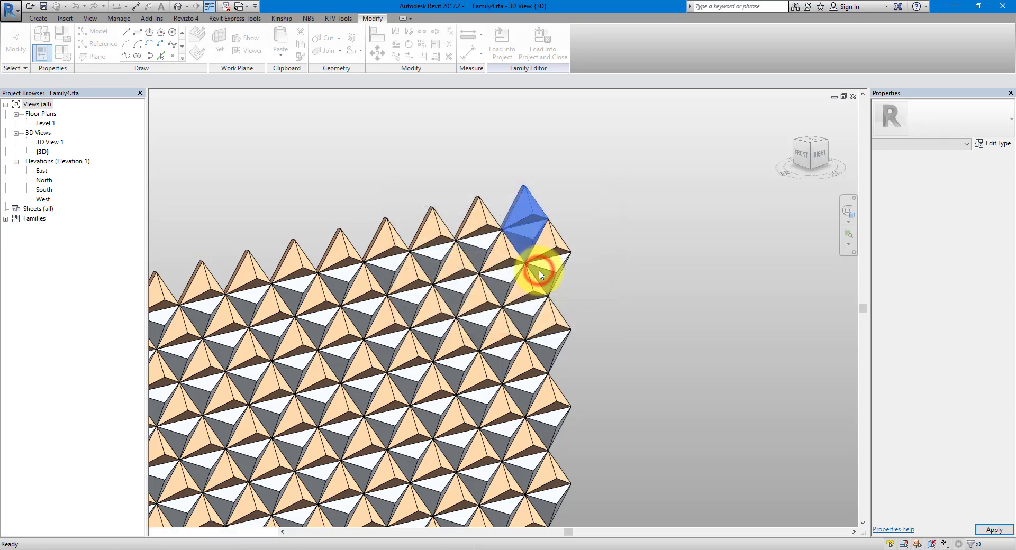
- Select a rhomboid panel and temporarily isolate the curtain panel category
scroll(587, 237, "down", 5)
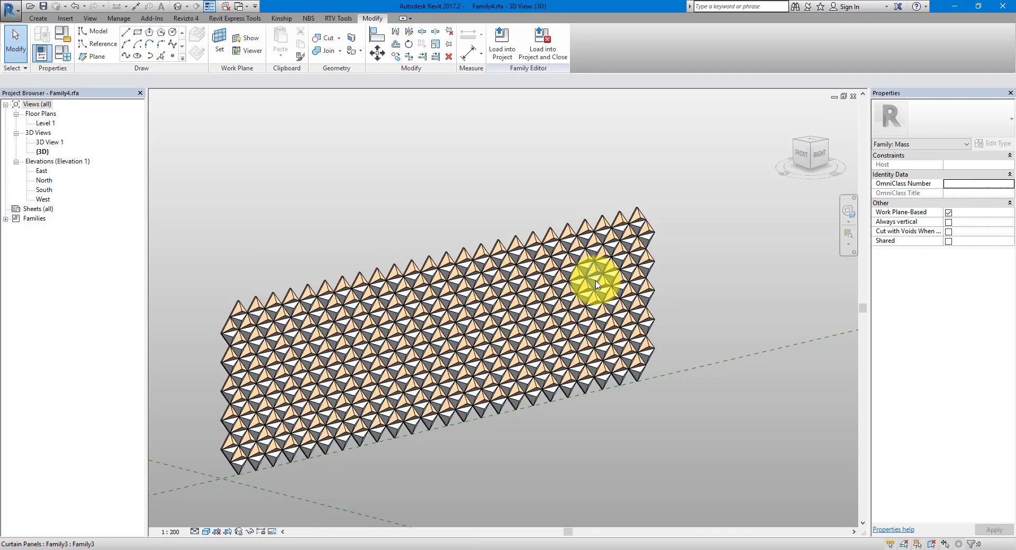
left_click(594, 277)
left_click(248, 532)
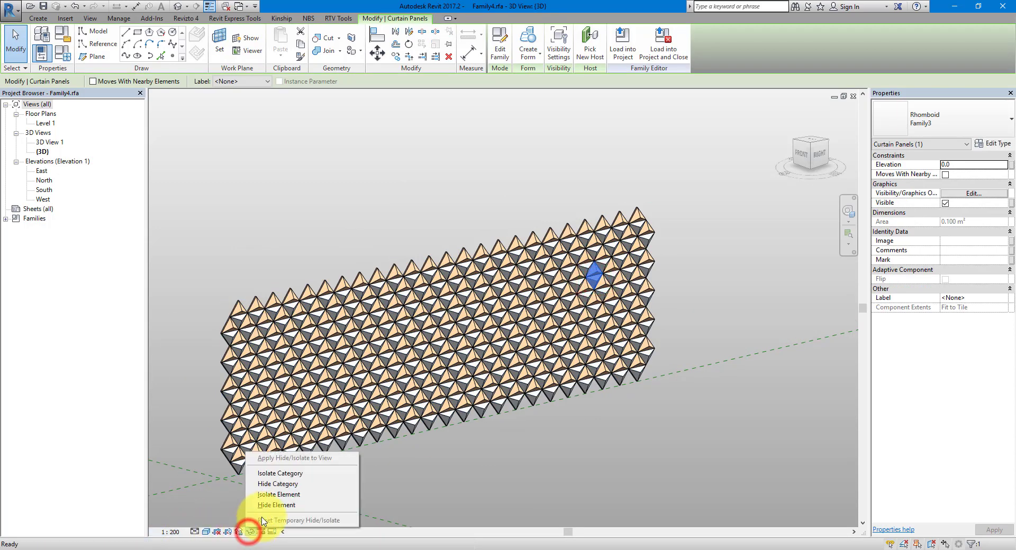
left_click(283, 475)
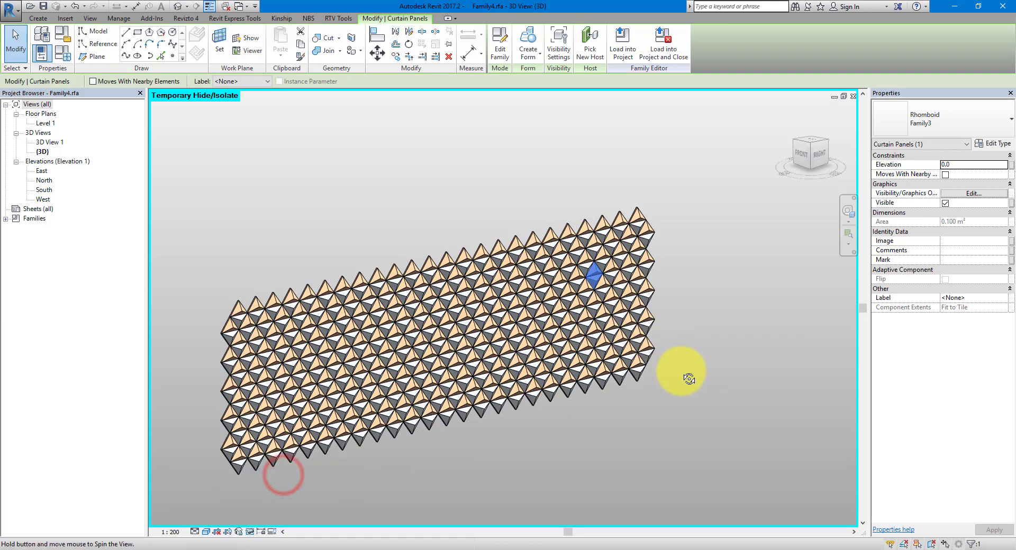
- Add scattered curtain panels across the grid to the selection, 43 in total
scroll(646, 295, "up", 3)
middle_click_drag(680, 374, 646, 295, "shift")
scroll(647, 302, "down", 3)
left_click(407, 298, "ctrl")
left_click(312, 333, "ctrl")
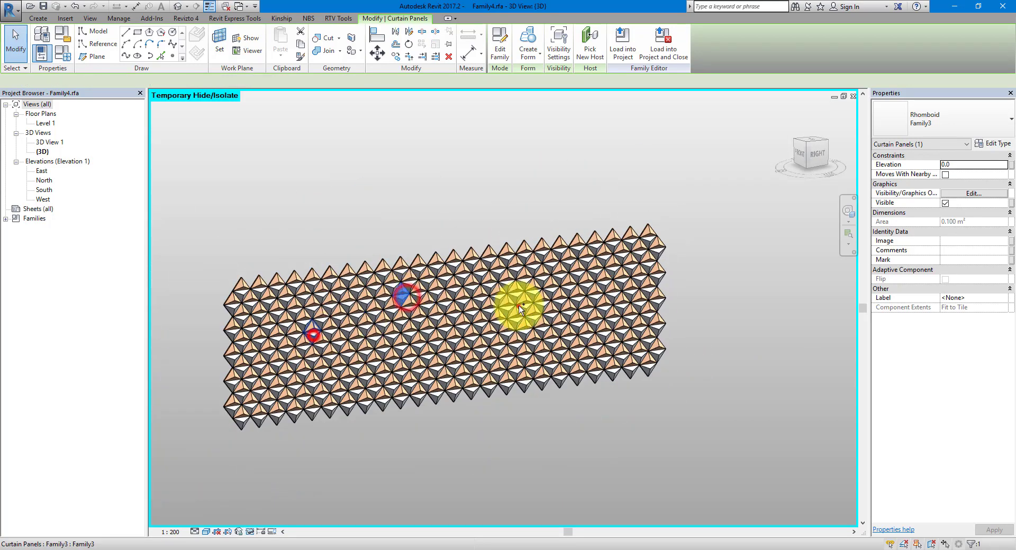
left_click(522, 286, "ctrl")
left_click(551, 338, "ctrl")
left_click(446, 352, "ctrl")
left_click(446, 299, "ctrl")
left_click(583, 308, "ctrl")
left_click(620, 276, "ctrl")
left_click(409, 381, "ctrl")
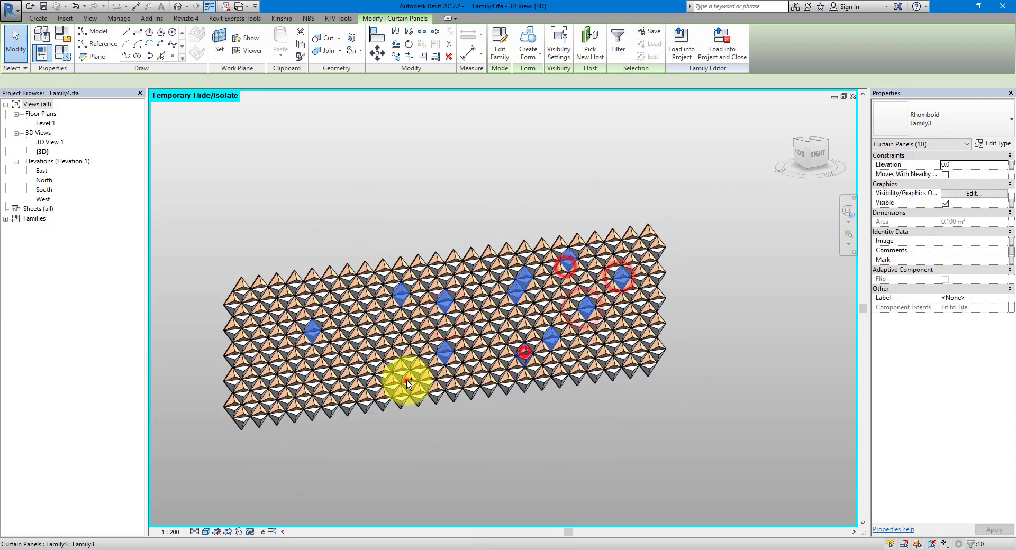
left_click(466, 311, "ctrl")
left_click(310, 403, "ctrl")
left_click(554, 310, "ctrl")
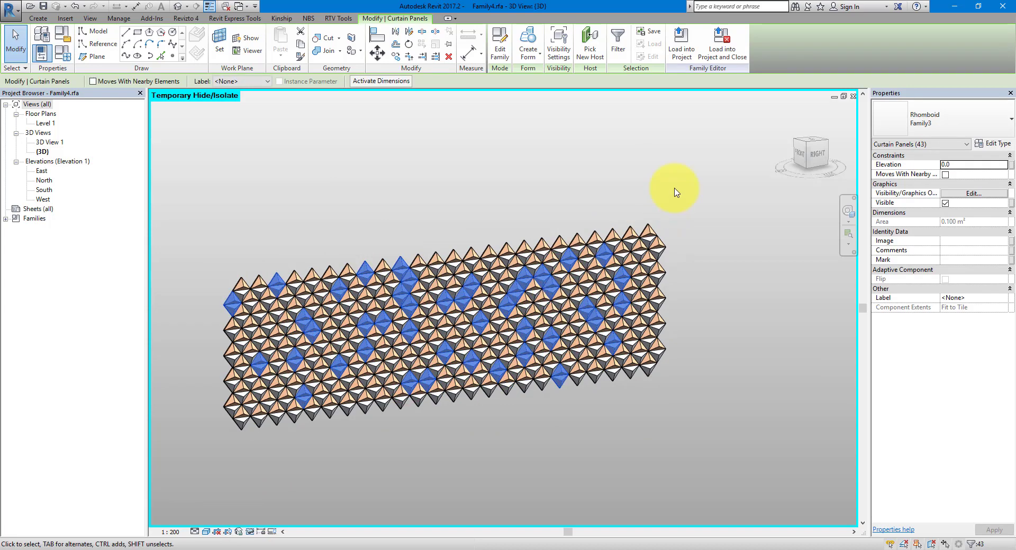
- Assign the selected panels to Family3 : Type 2 and clear the selection
left_click(905, 121)
left_click(932, 195)
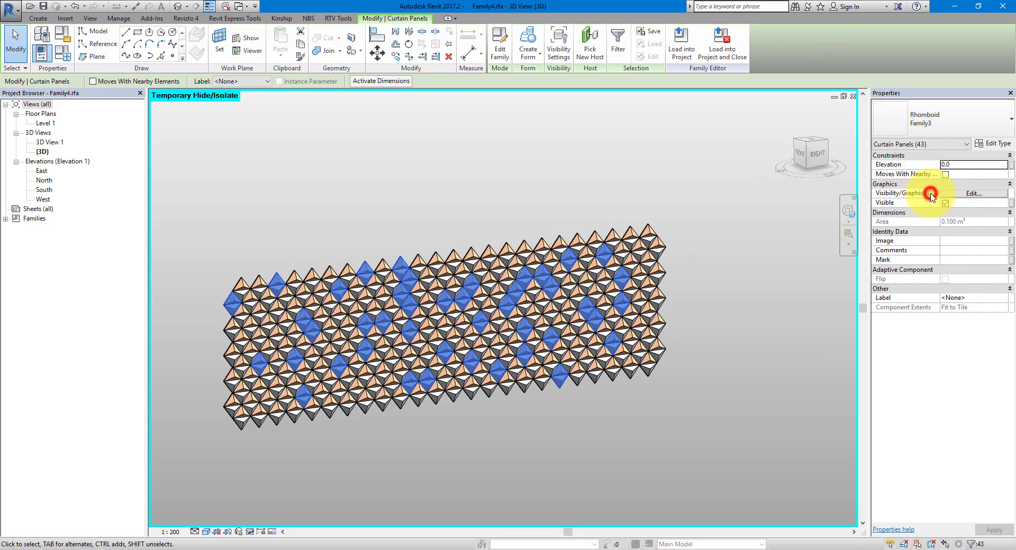
left_click(692, 245)
scroll(555, 288, "up", 3)
scroll(556, 289, "up", 5)
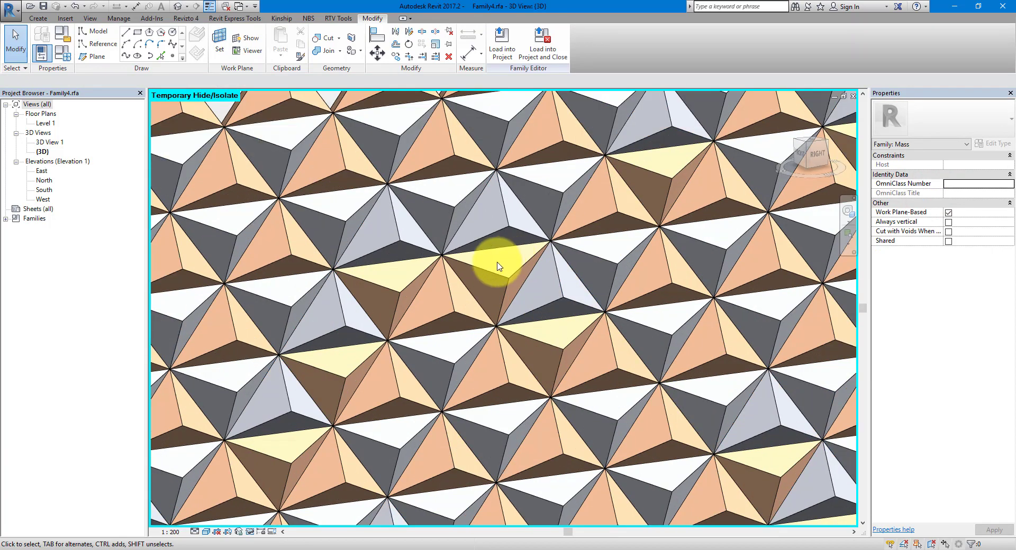
scroll(508, 271, "down", 8)
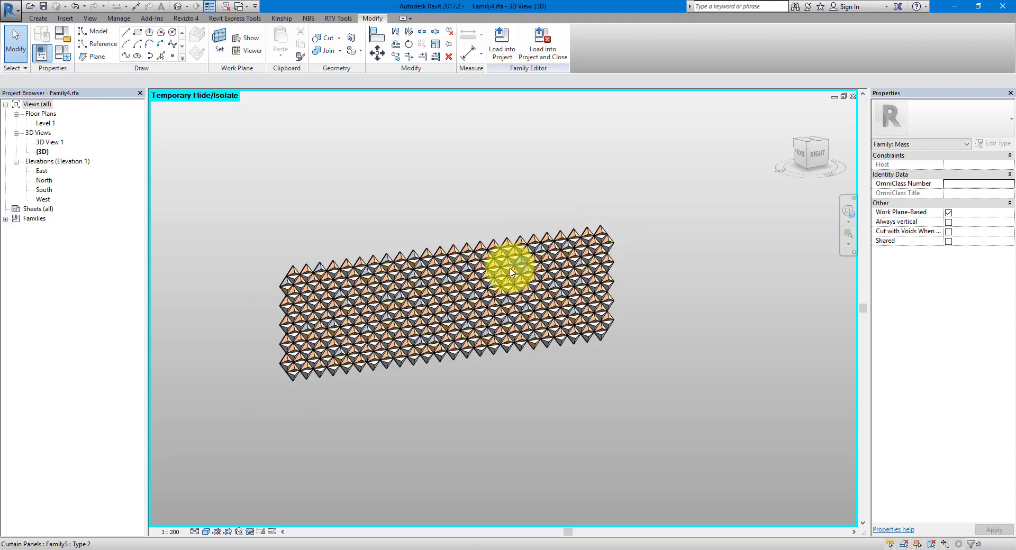
scroll(512, 272, "up", 3)
middle_click_drag(503, 267, 623, 272)
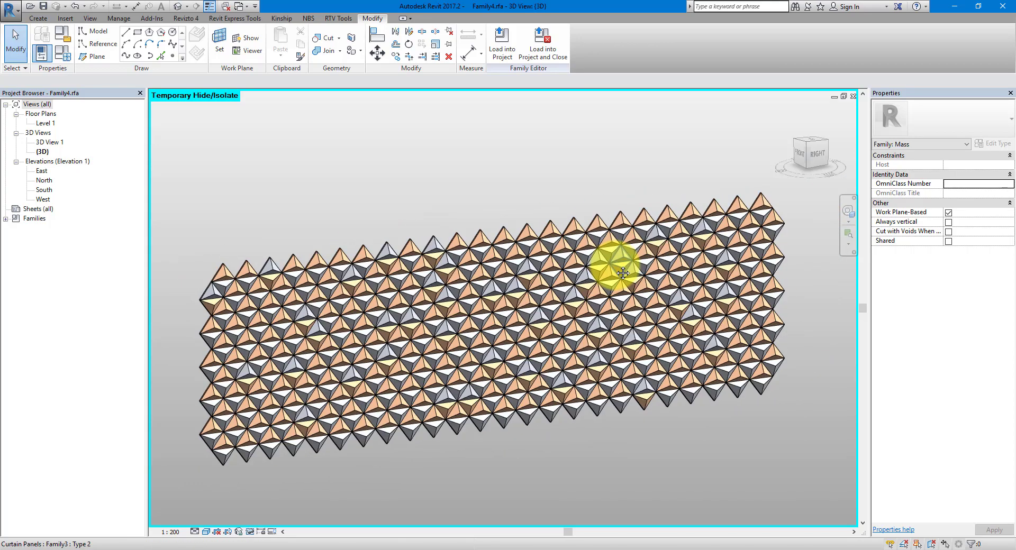
- Select the panels along the right side of the pyramid grid
left_click(746, 211)
left_click(761, 209, "ctrl")
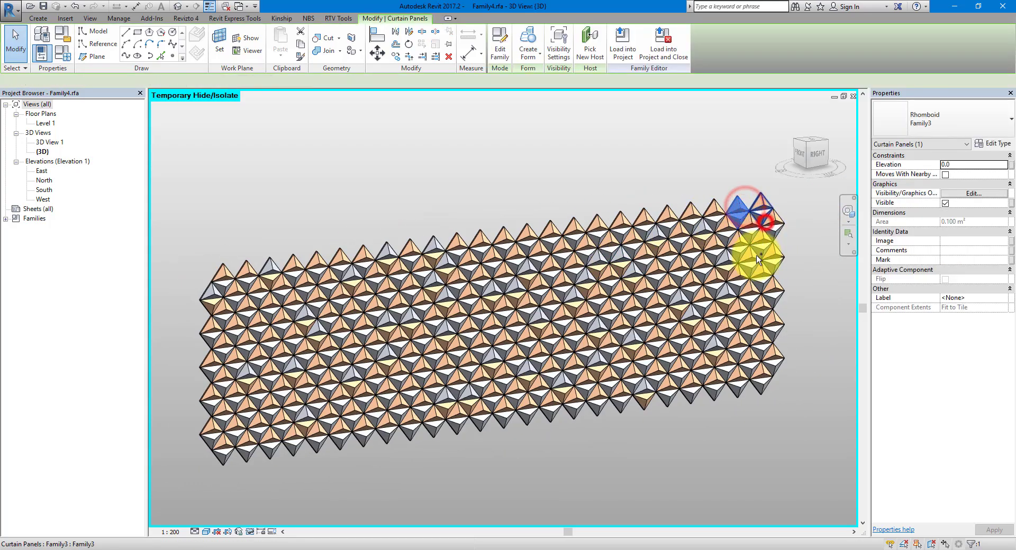
left_click(768, 265, "ctrl")
left_click(711, 283, "ctrl")
left_click(618, 226, "ctrl")
left_click(682, 225, "ctrl")
left_click(761, 309, "ctrl")
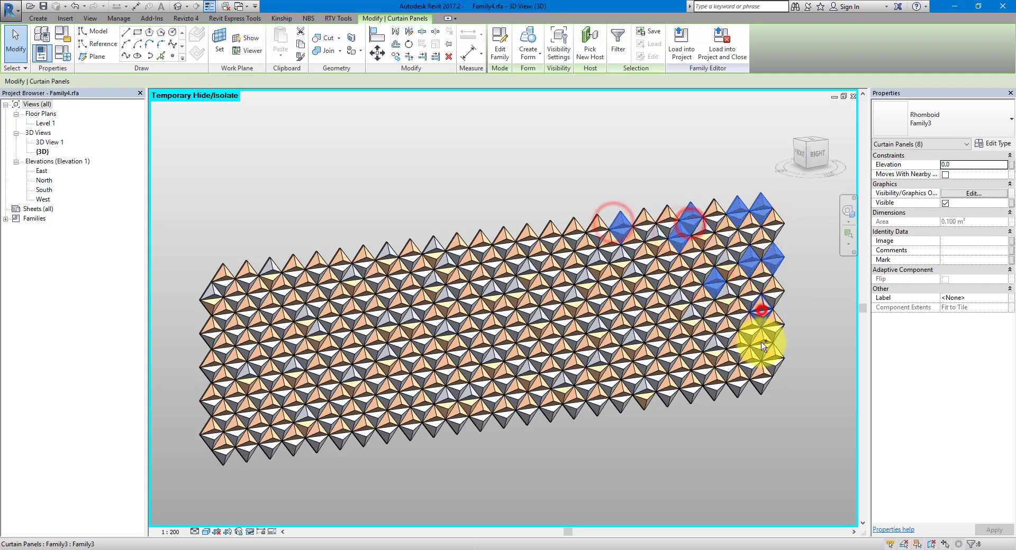
left_click(760, 340, "ctrl")
left_click(739, 378, "ctrl")
left_click(688, 390, "ctrl")
left_click(774, 373, "ctrl")
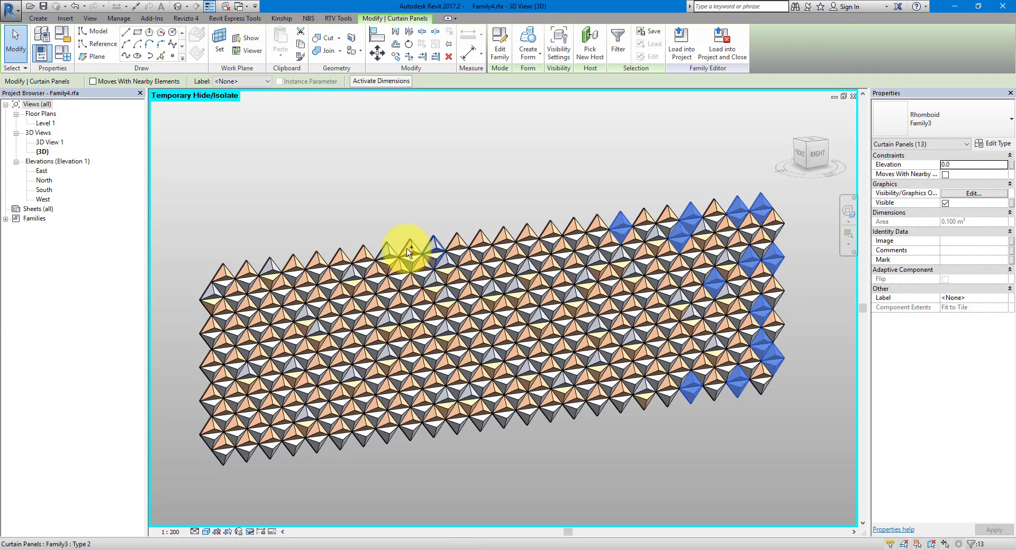
- Add top, left and bottom edge panels to the selection, 27 in total
left_click(370, 258, "ctrl")
left_click(293, 270, "ctrl")
left_click(222, 275, "ctrl")
left_click(212, 330, "ctrl")
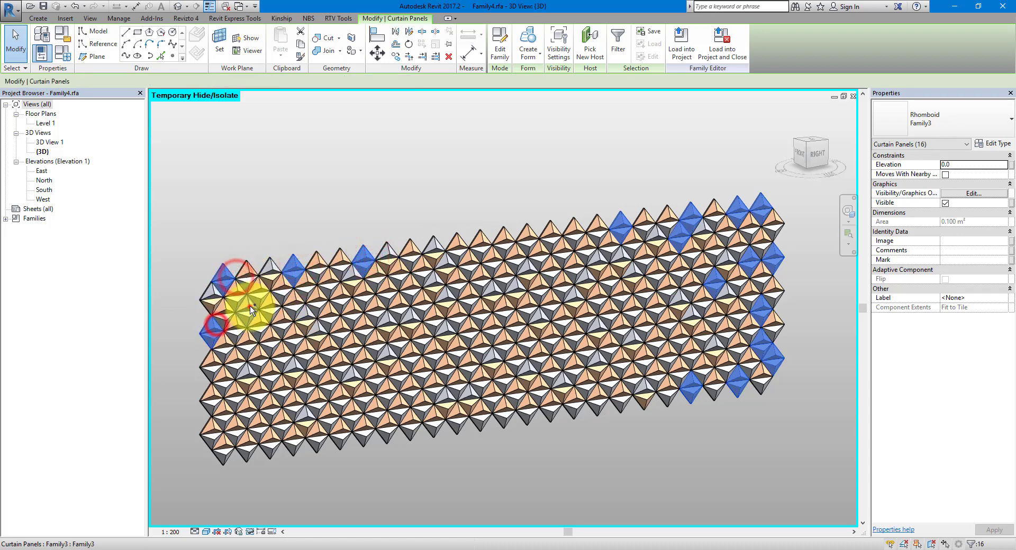
left_click(249, 307, "ctrl")
left_click(269, 343, "ctrl")
left_click(246, 370, "ctrl")
left_click(212, 397, "ctrl")
left_click(212, 435, "ctrl")
left_click(293, 433, "ctrl")
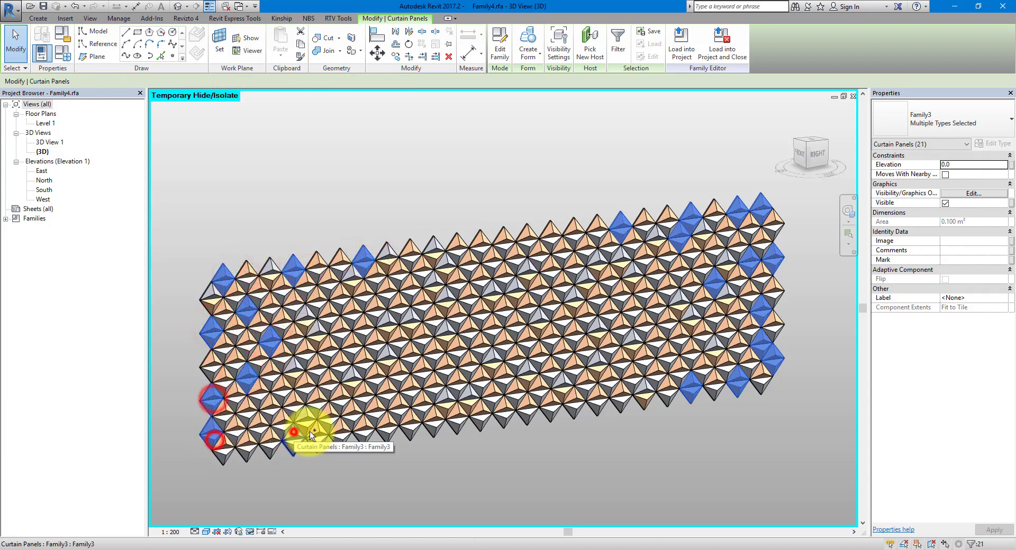
left_click(317, 438, "ctrl")
left_click(247, 408, "ctrl")
left_click(247, 445, "ctrl")
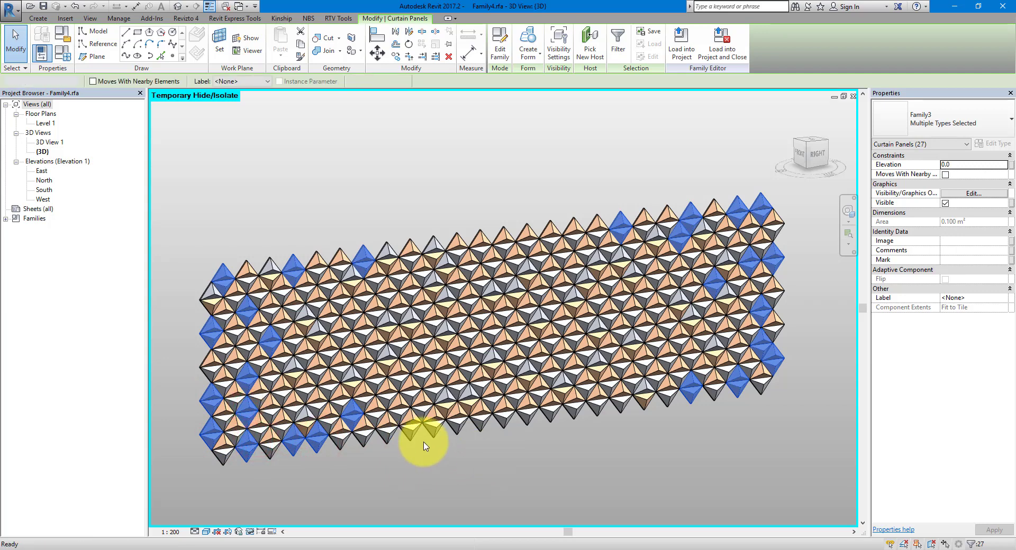
- Delete the 27 selected edge panels
key("Delete")
left_click(565, 445)
scroll(593, 464, "down", 2)
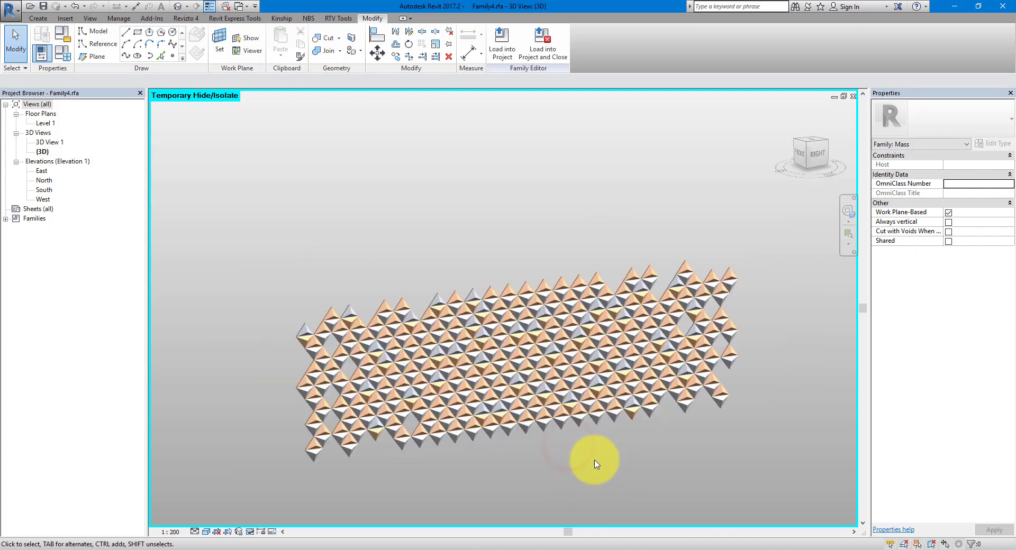
- Load the family into Project2, overwriting the existing family and its nested panel family
left_click(503, 53)
left_click(439, 240)
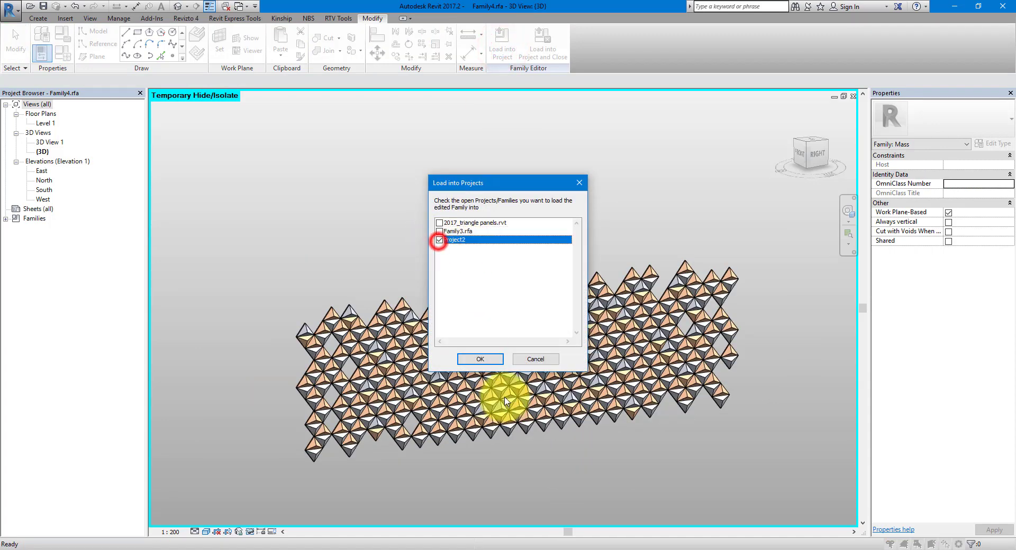
left_click(487, 360)
left_click(494, 249)
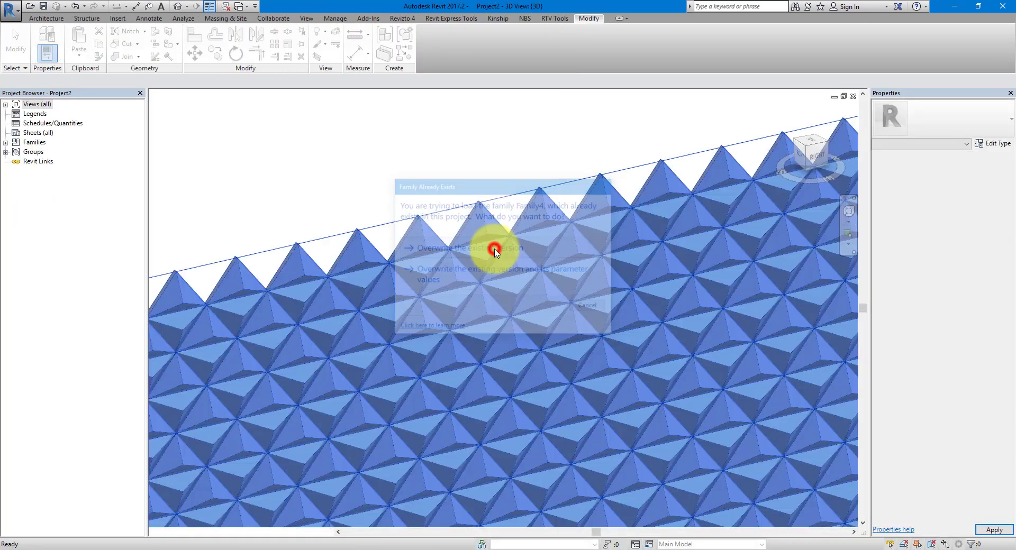
left_click(492, 246)
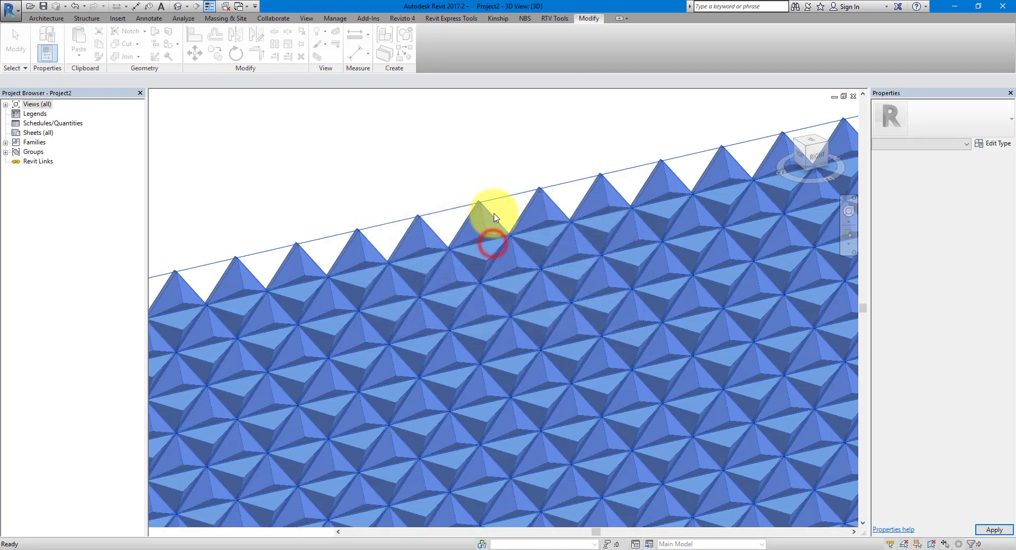
- Orbit the reloaded wall to an angled view and select a single pyramid panel
scroll(485, 181, "down", 5)
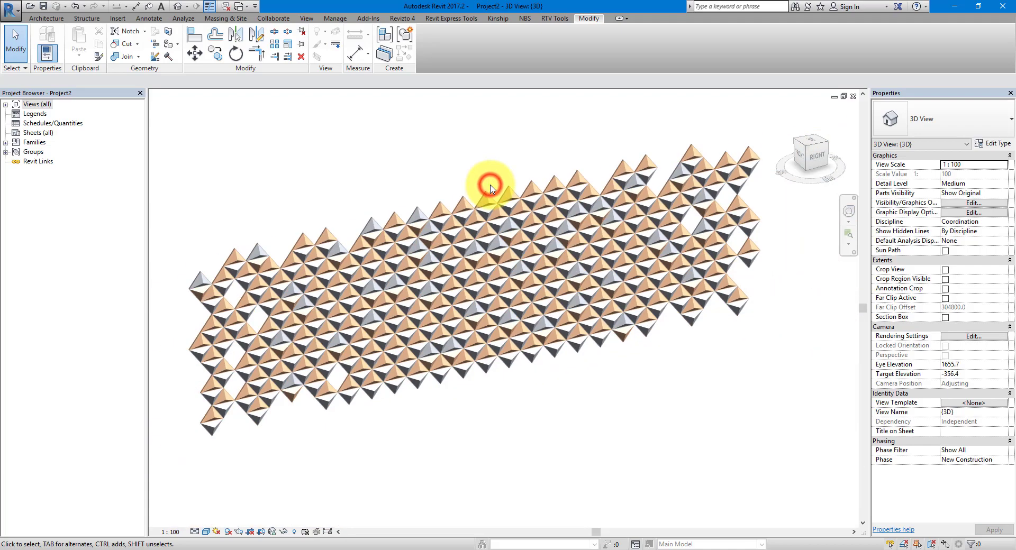
middle_click_drag(697, 374, 656, 399, "shift")
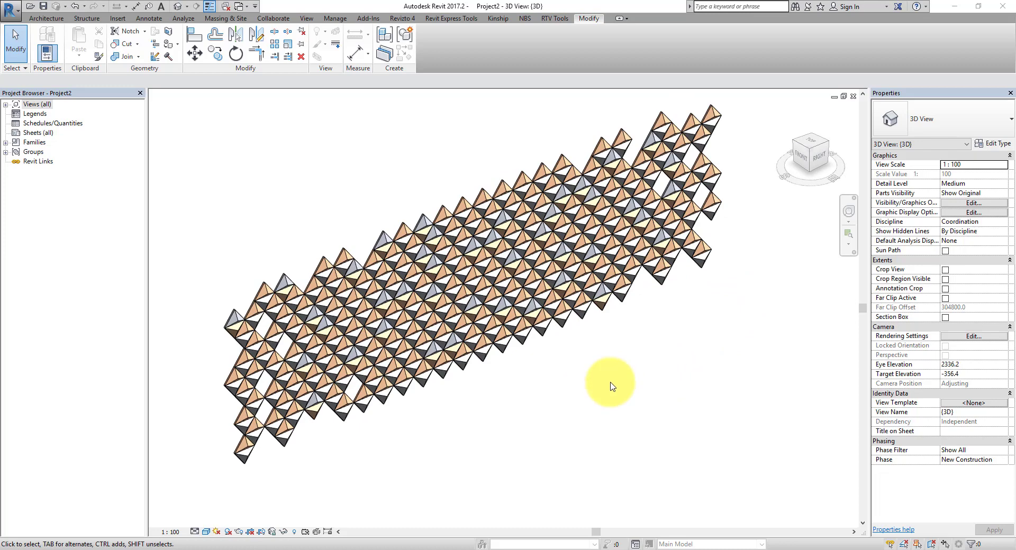
scroll(560, 120, "up", 5)
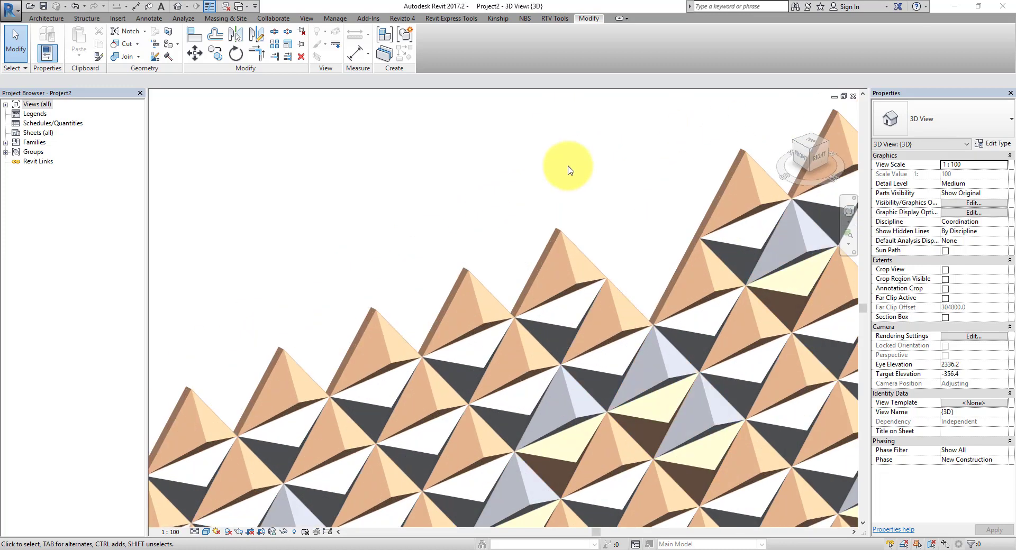
left_click(578, 251)
left_click(578, 250)
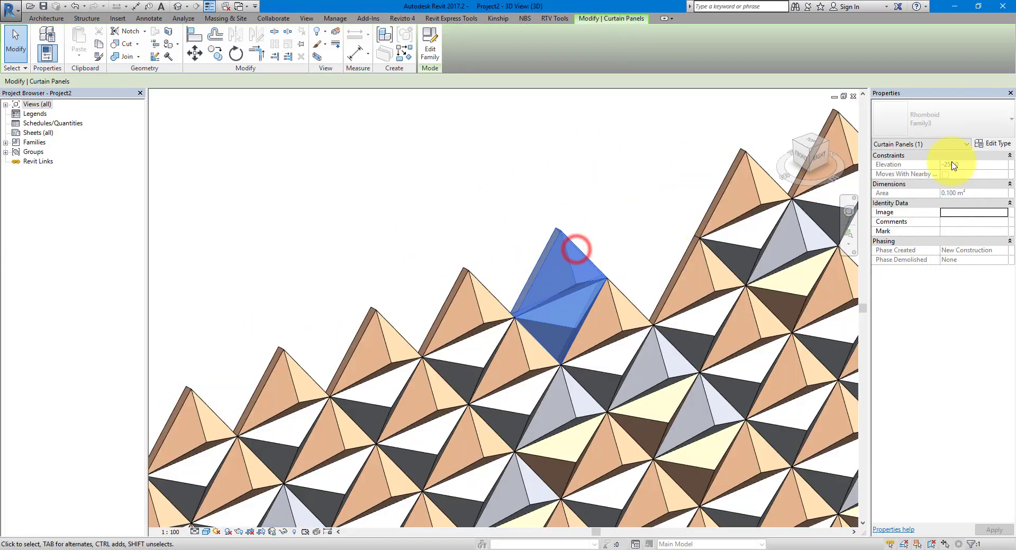
- In the panel's type properties, set CenterOffset to -25 and BackPanelThickness to -50
left_click(995, 143)
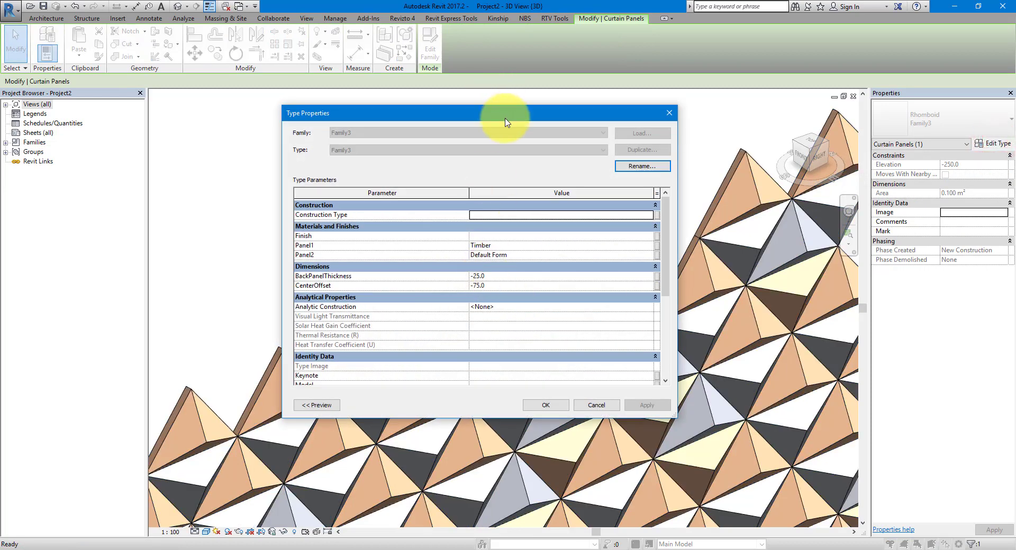
left_click_drag(506, 122, 847, 123)
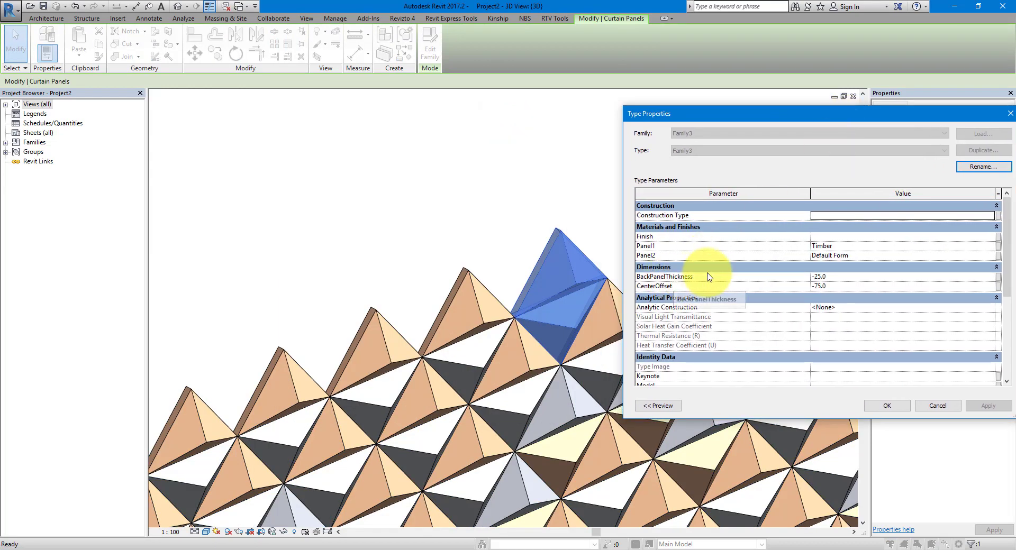
type("5")
left_click(841, 276)
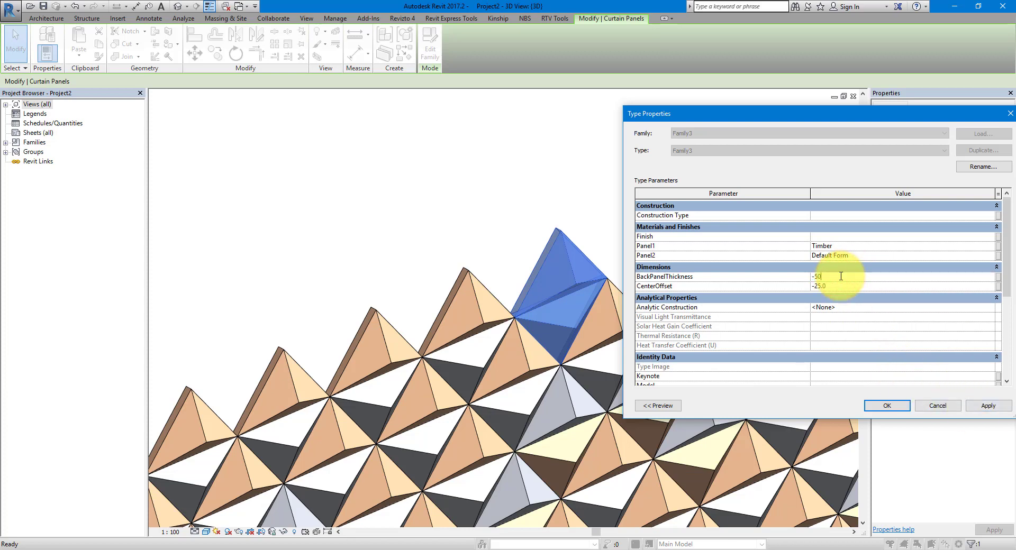
left_click(894, 406)
left_click(597, 234)
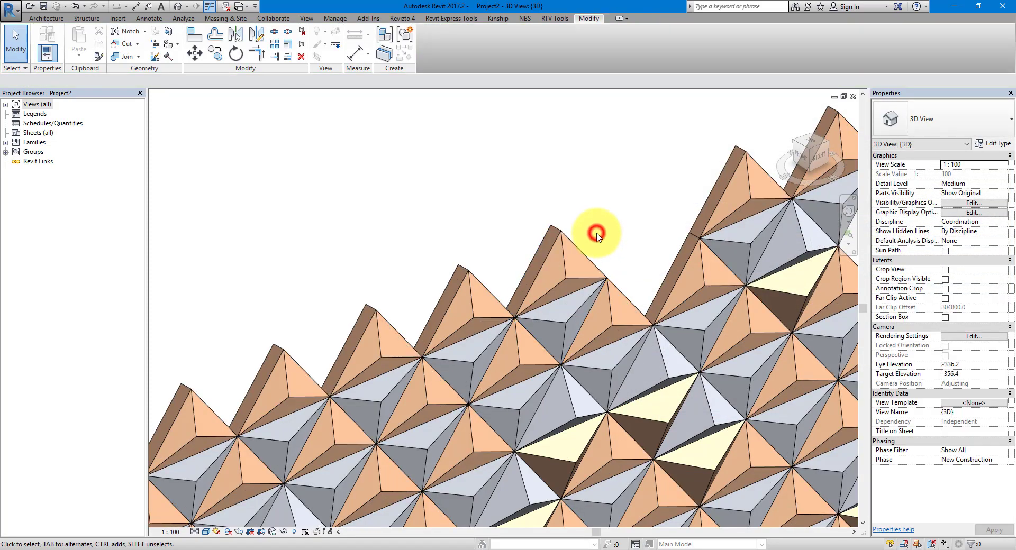
scroll(658, 398, "down", 6)
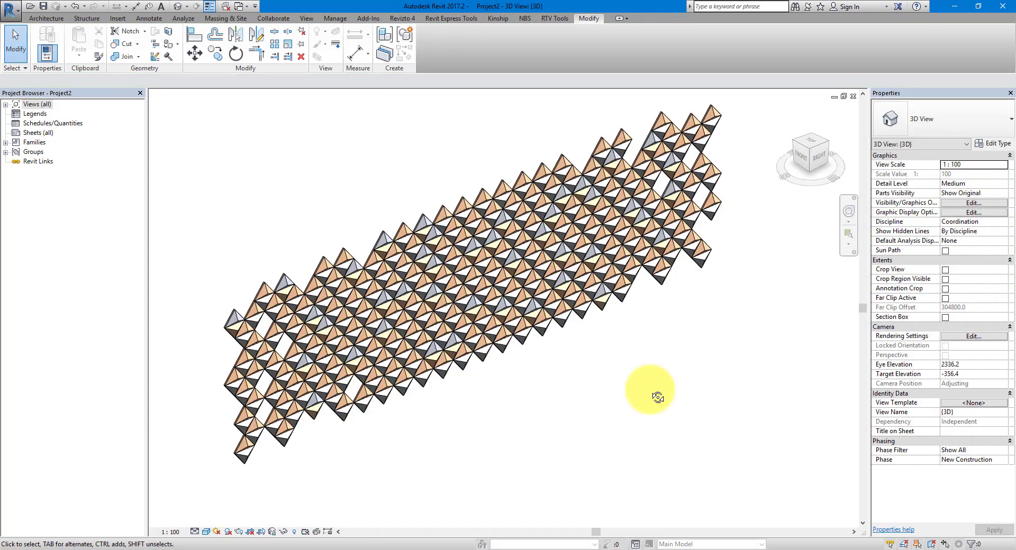